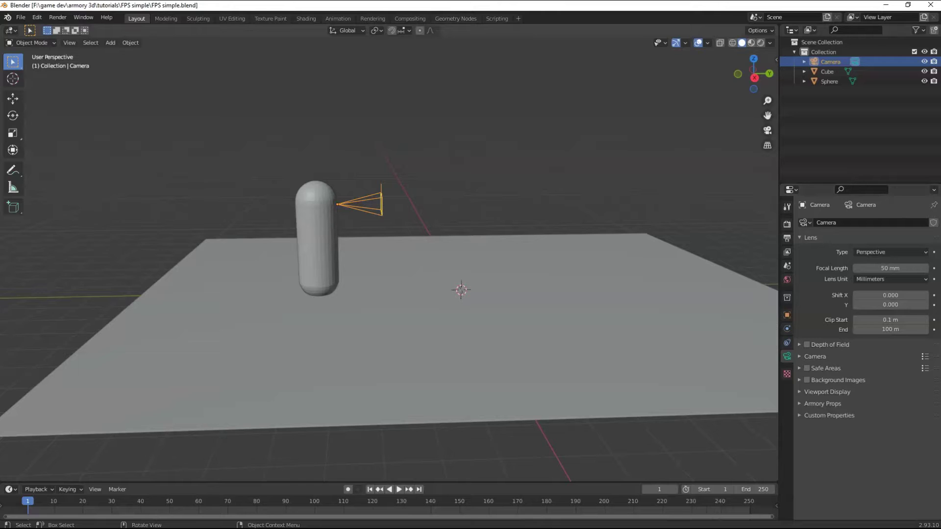
Examine the capsule, the camera in front of it and the floor plane from several angles
middle_drag(343, 264, 520, 290)
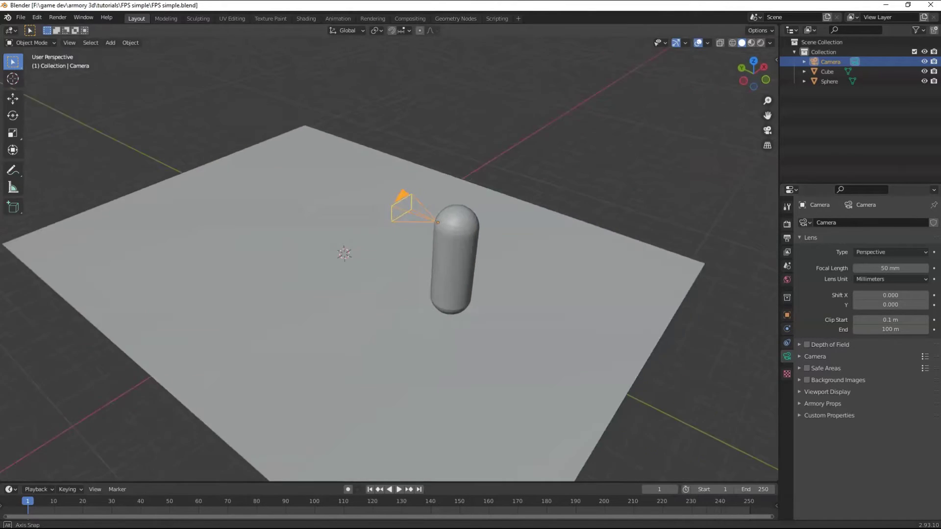
scroll(520, 290, up, 4)
scroll(519, 290, down, 3)
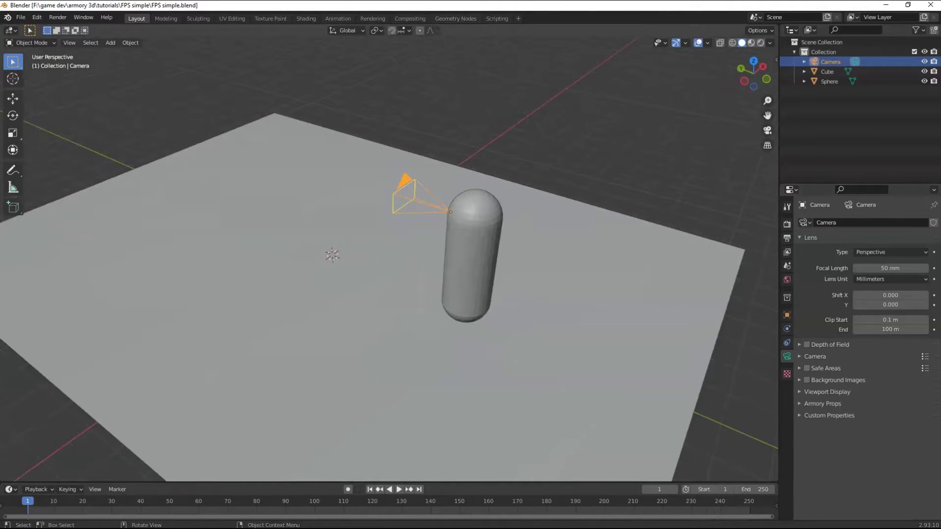
shift+middle_drag(490, 274, 450, 272)
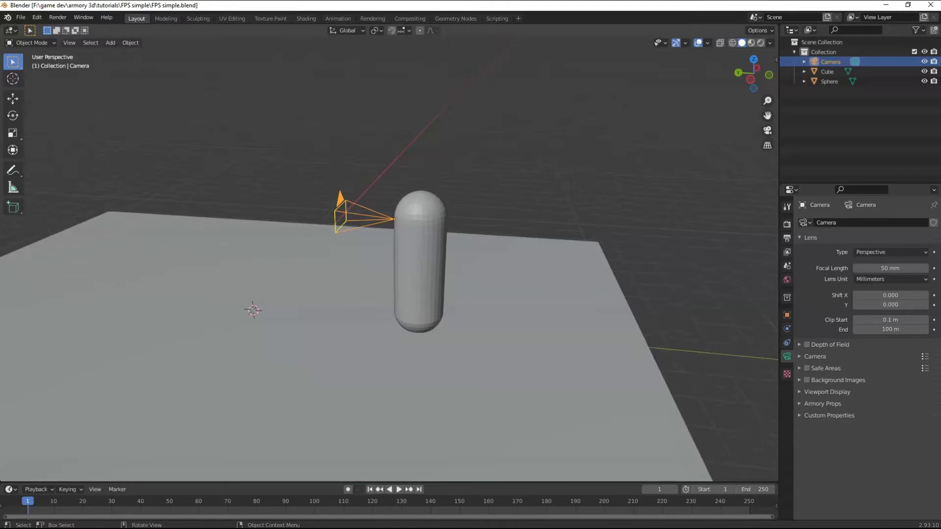
scroll(389, 259, up, 3)
shift+middle_drag(389, 260, 400, 331)
scroll(400, 331, down, 1)
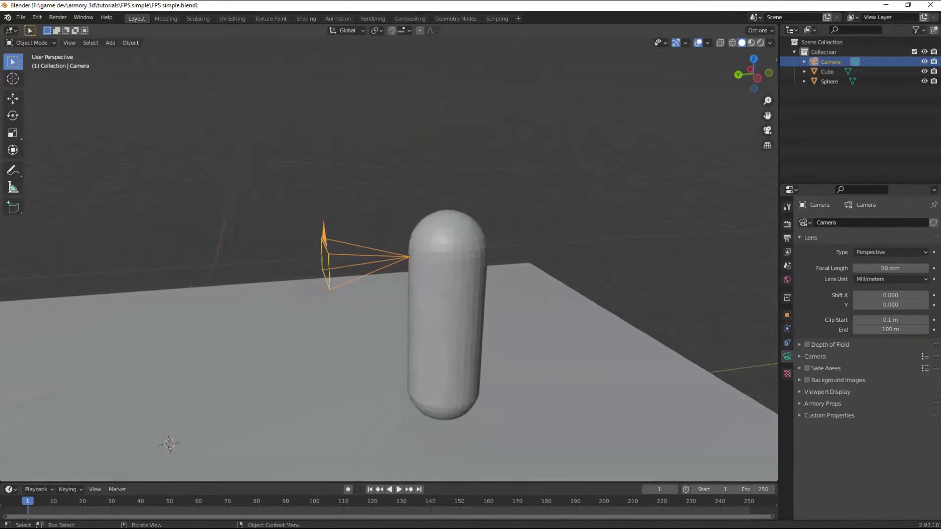
scroll(389, 260, down, 3)
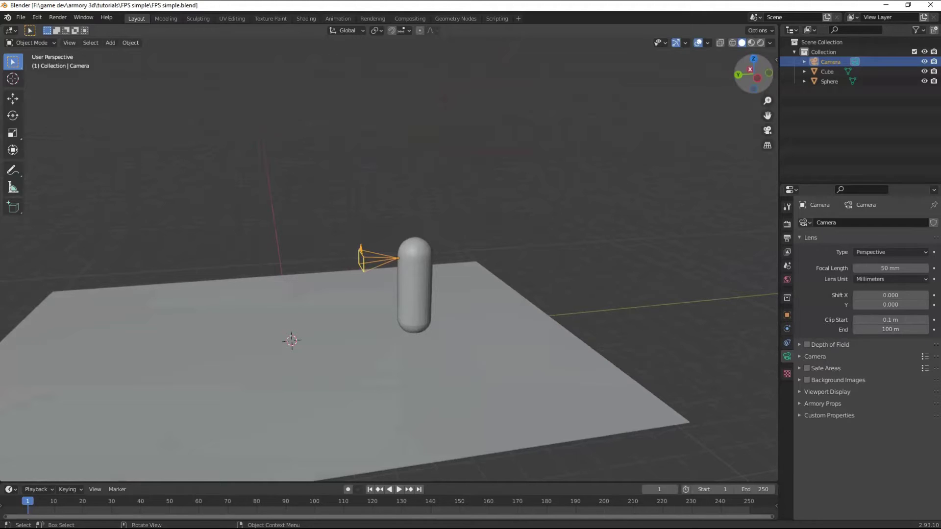
Show the viewport in Material Preview shading and snap the 3D cursor to the camera's origin
click(750, 43)
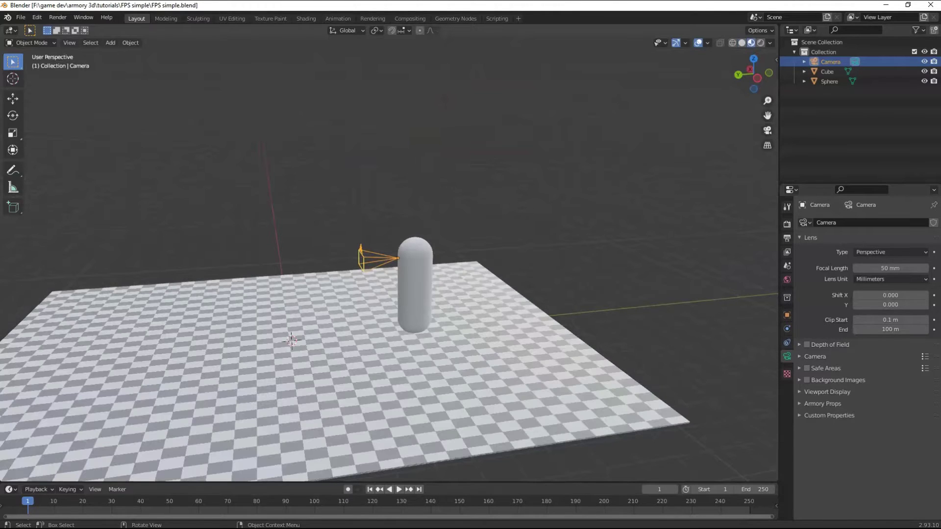
click(415, 287)
scroll(415, 286, up, 3)
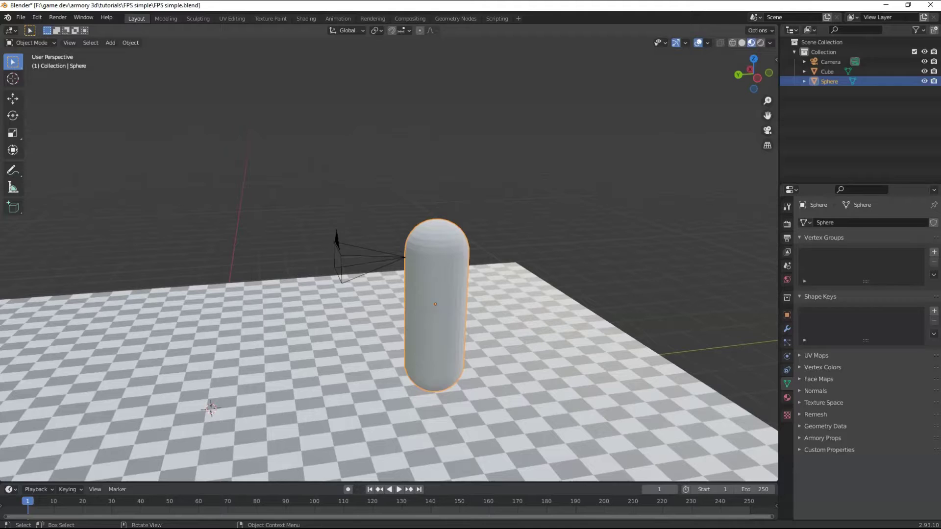
click(342, 268)
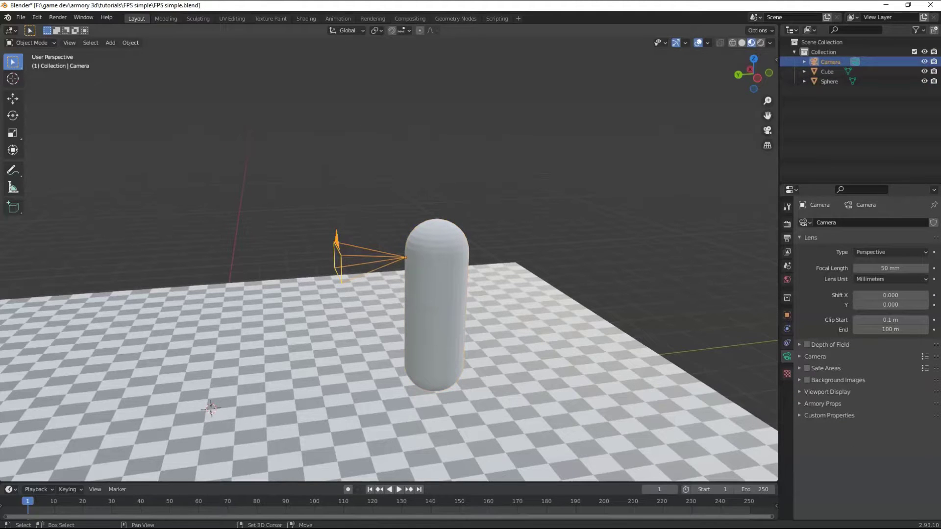
shift+middle_drag(341, 267, 348, 168)
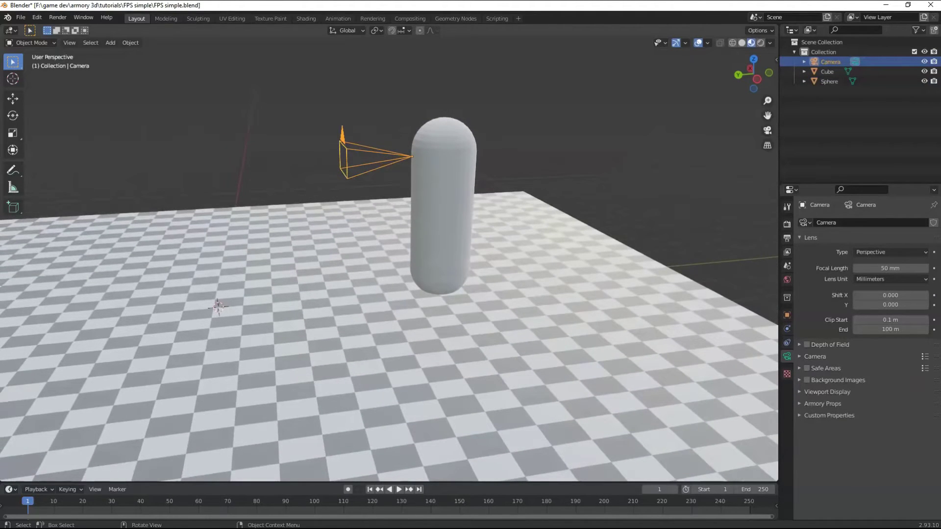
key(shift+s)
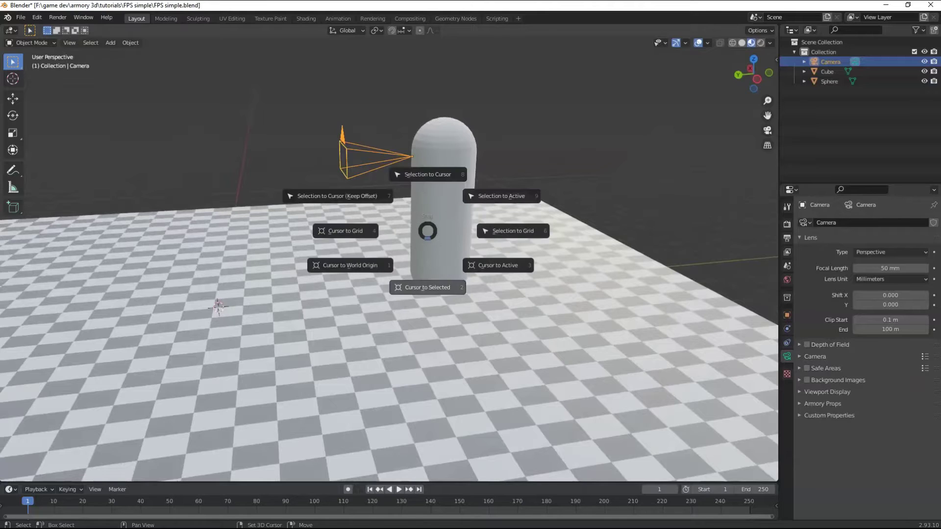
click(427, 287)
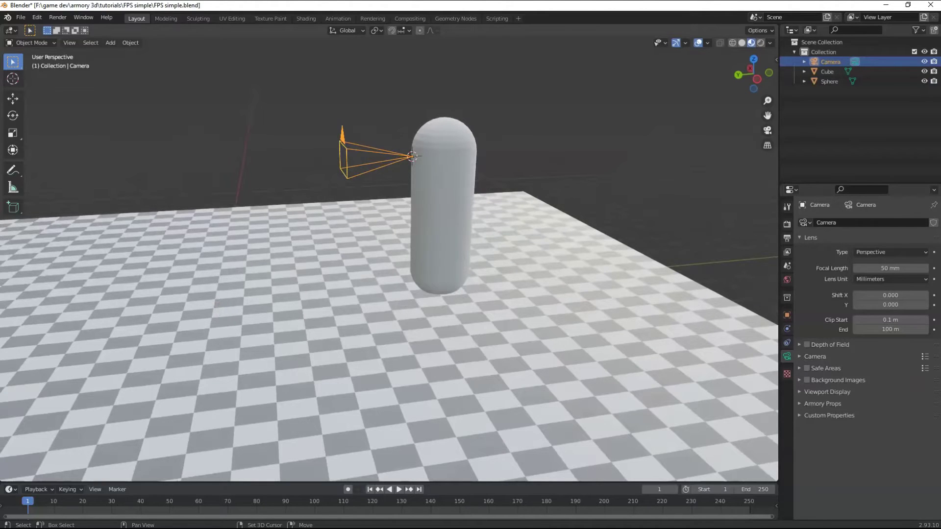
Add a cube-shaped empty at the 3D cursor and scale it down to about 0.26
key(shift+a)
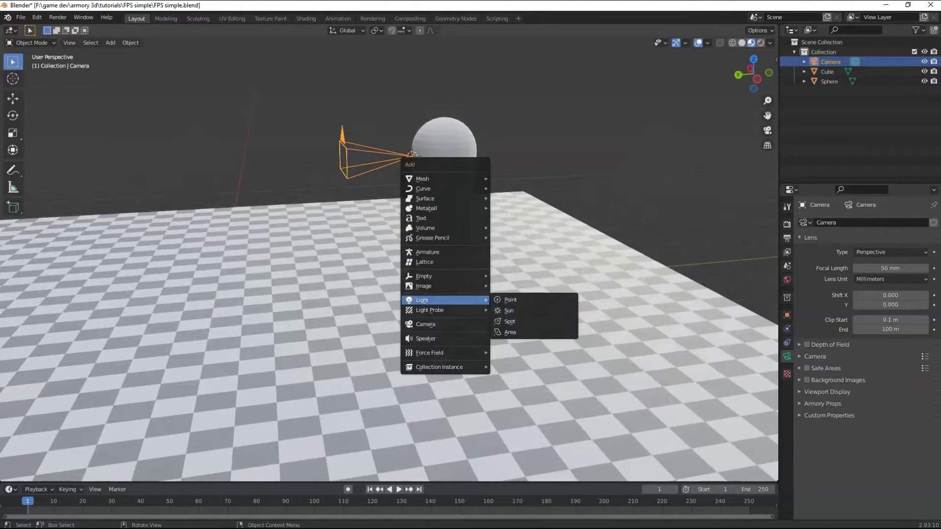
mouse_move(432, 276)
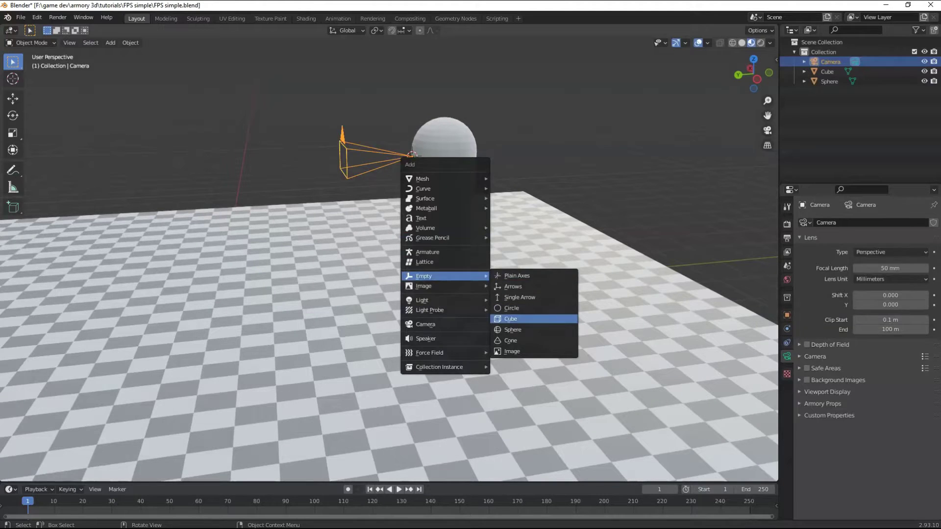
click(511, 319)
key(s)
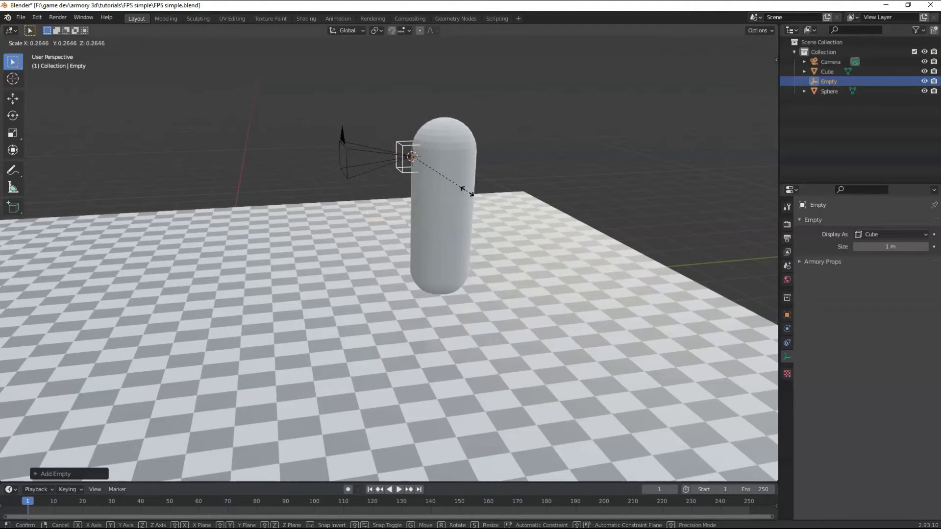
click(465, 191)
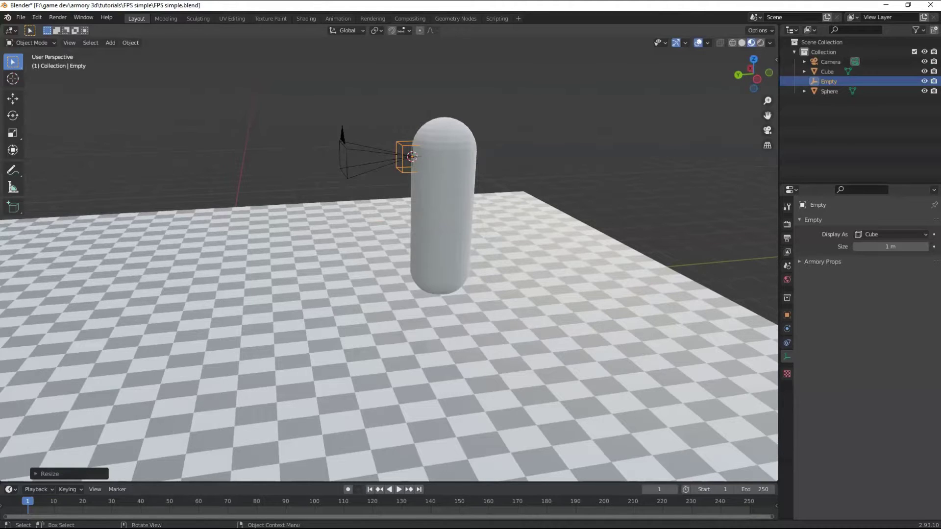
Parent the cube empty to the capsule using the Object parent type
scroll(390, 257, up, 1)
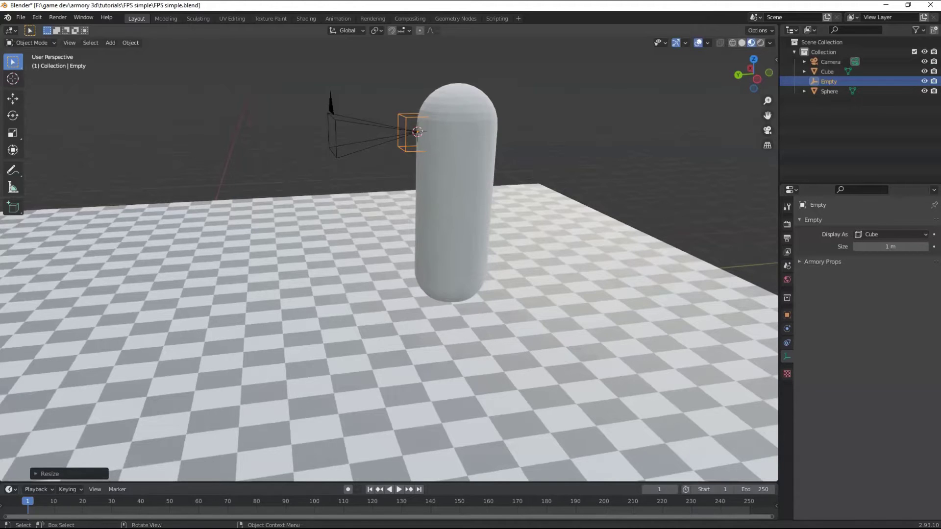
shift+middle_drag(390, 257, 363, 317)
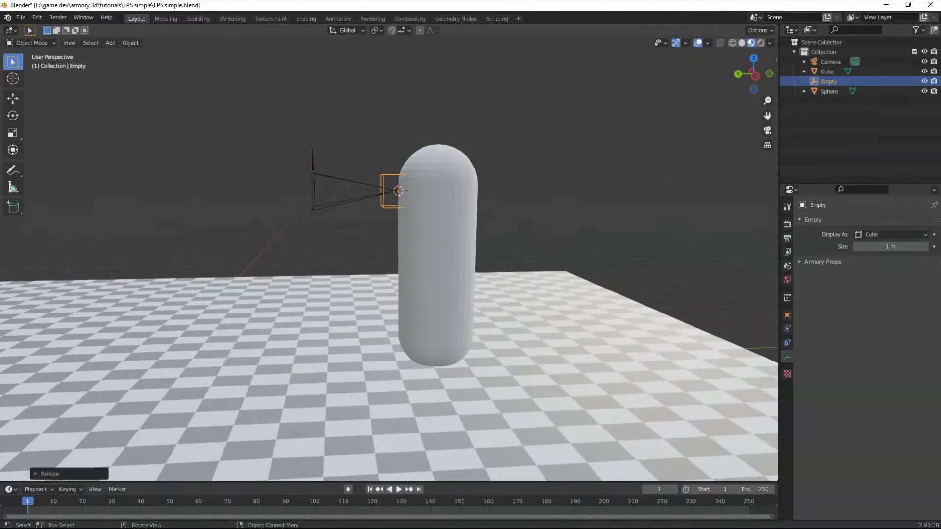
shift+click(436, 235)
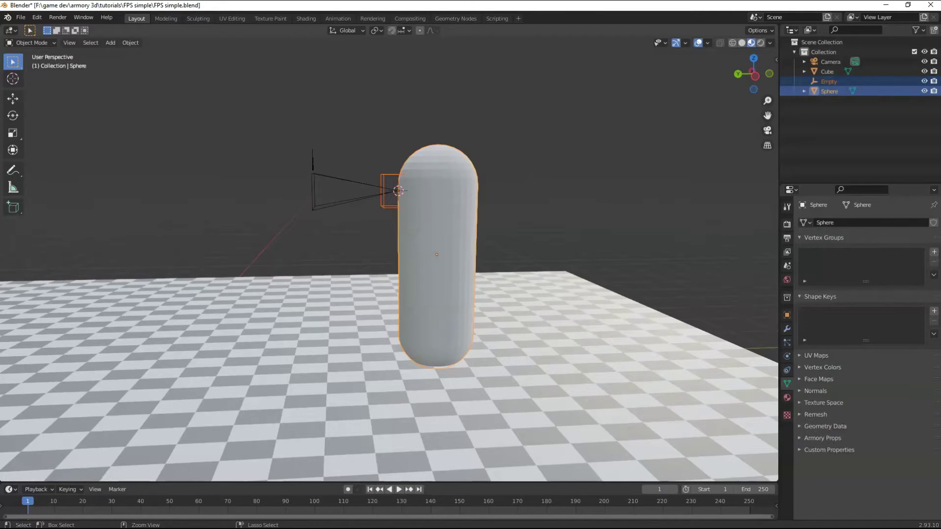
key(ctrl+p)
click(436, 196)
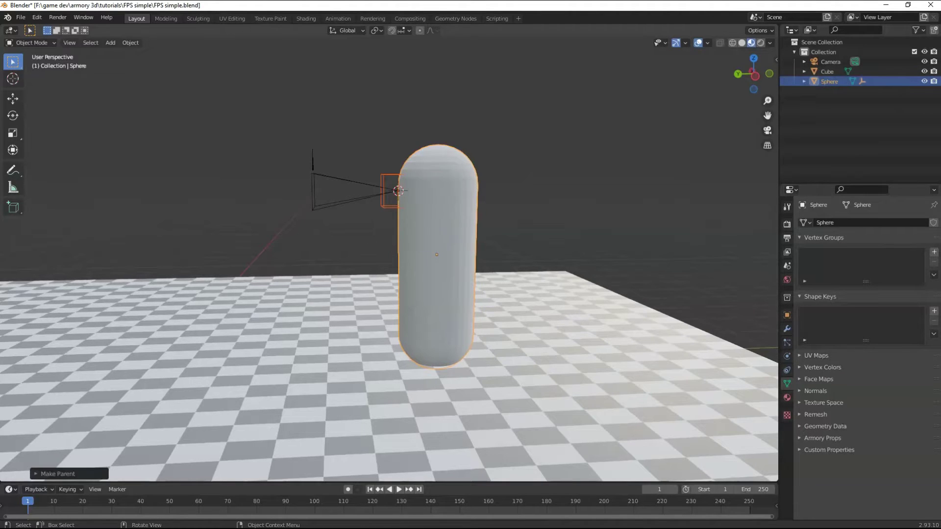
Parent the camera to the cube empty using the Object parent type
click(338, 181)
shift+click(383, 198)
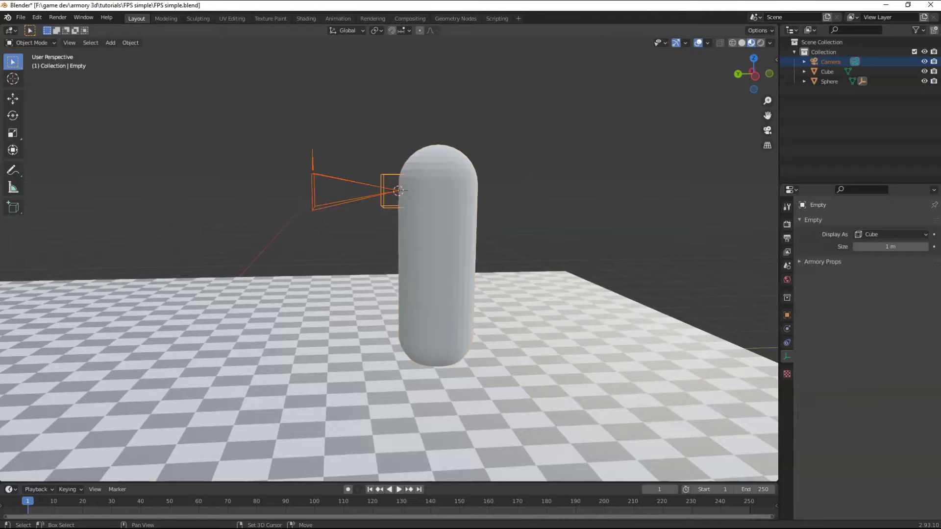
key(ctrl+p)
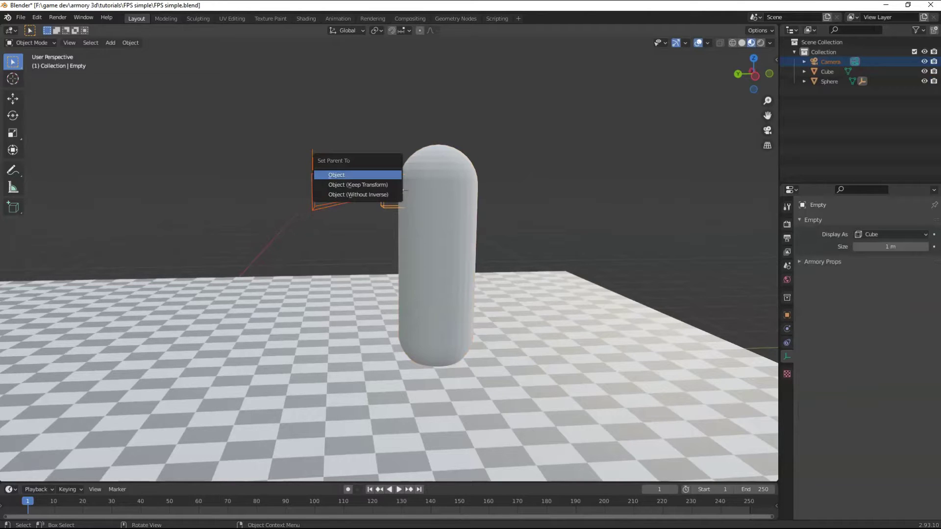
click(384, 175)
Try moving the capsule and rotating it about the global Z and X axes to test the parenting
click(431, 209)
key(g)
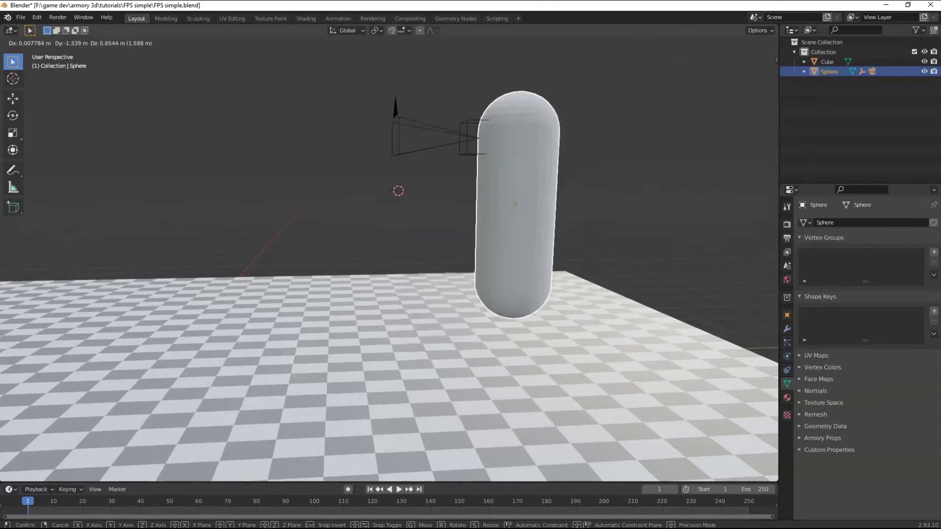
key(Return)
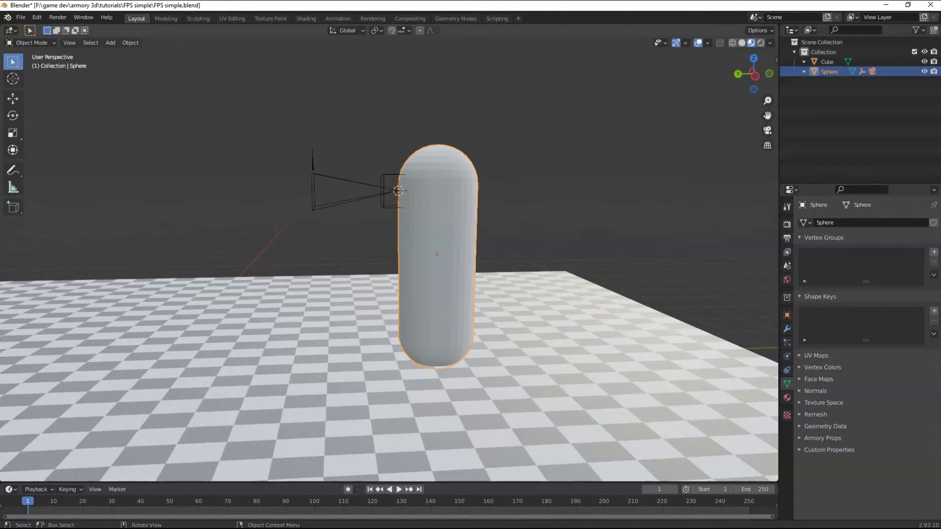
middle_drag(441, 255, 475, 239)
key(r)
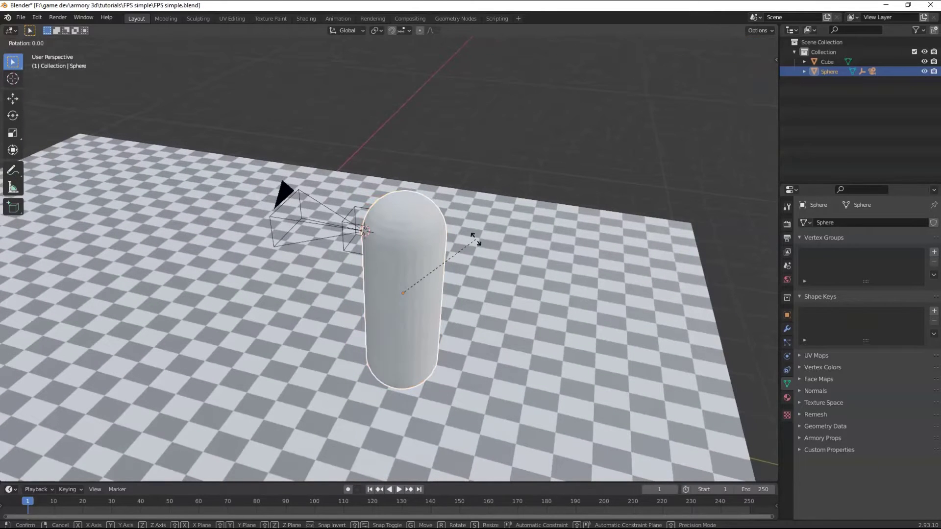
key(z)
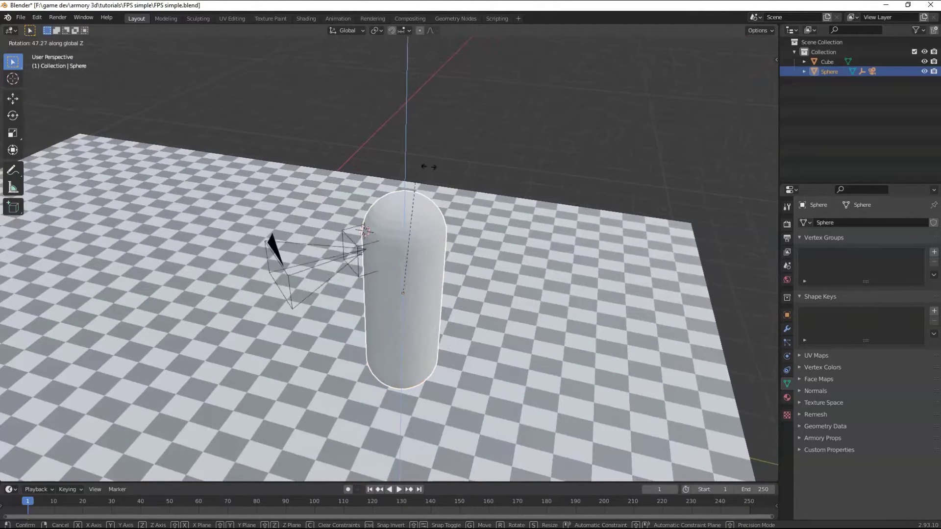
right_click(492, 196)
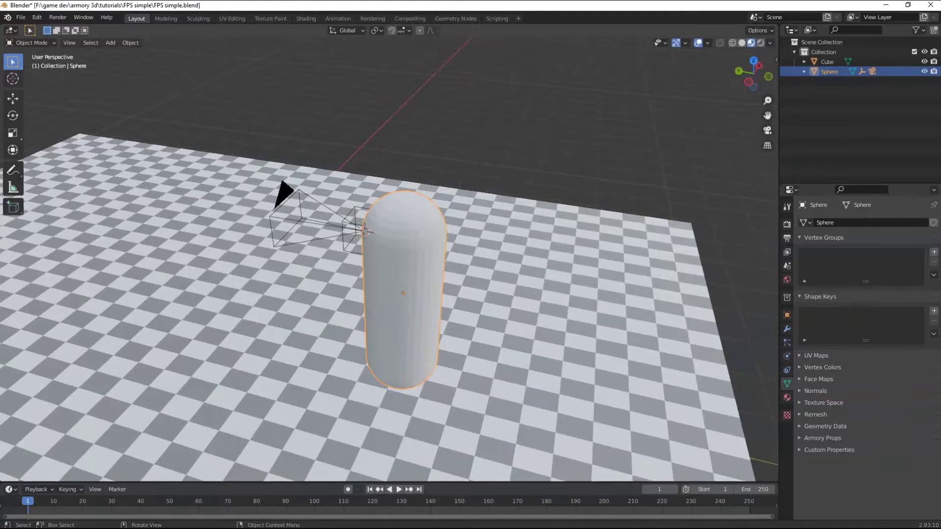
key(r)
key(y)
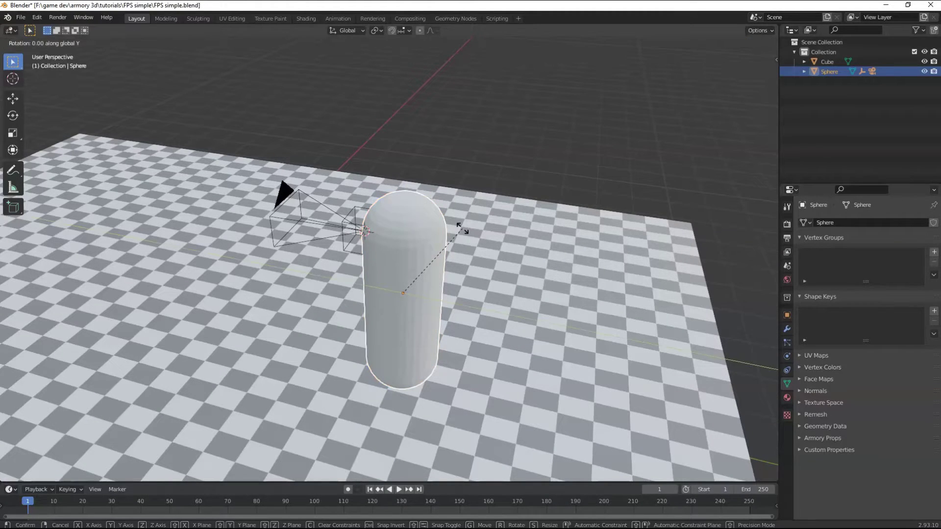
key(x)
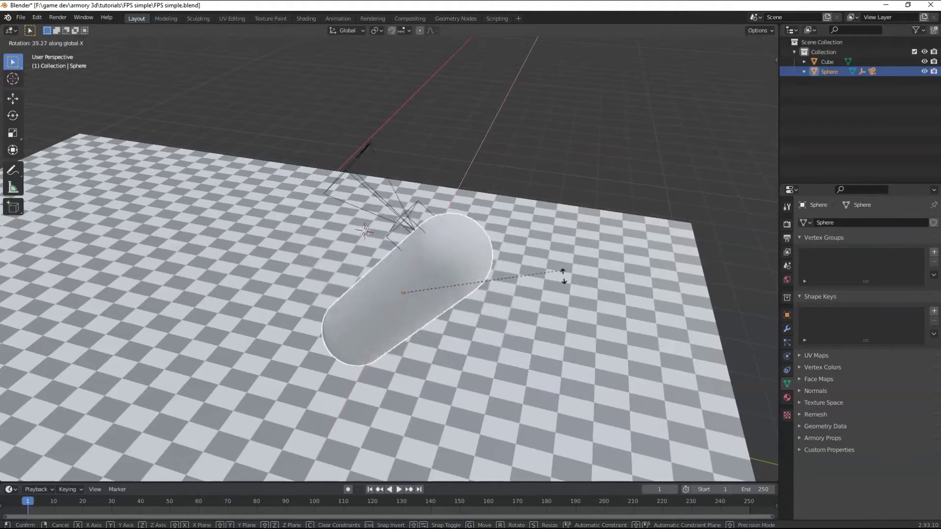
click(653, 467)
Try rotating the cube empty about the global X axis to tilt the camera up and down
click(344, 236)
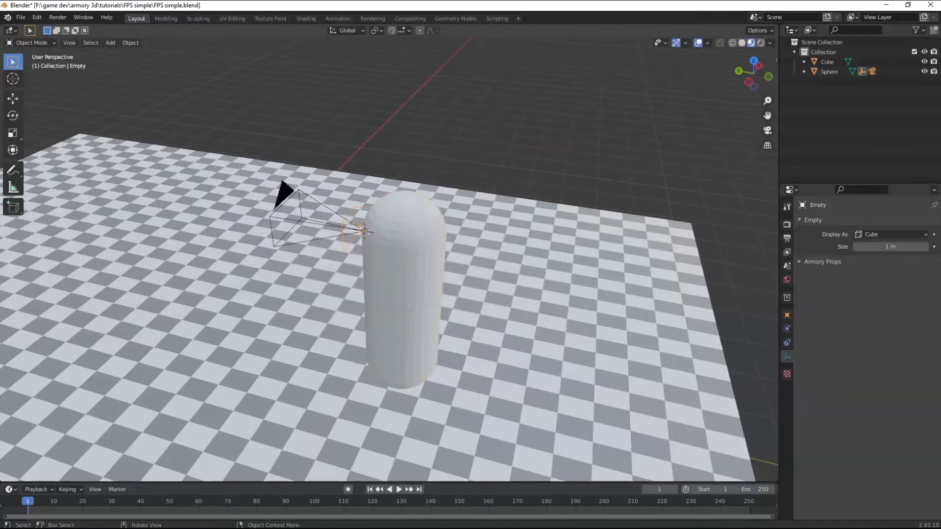
key(r)
key(x)
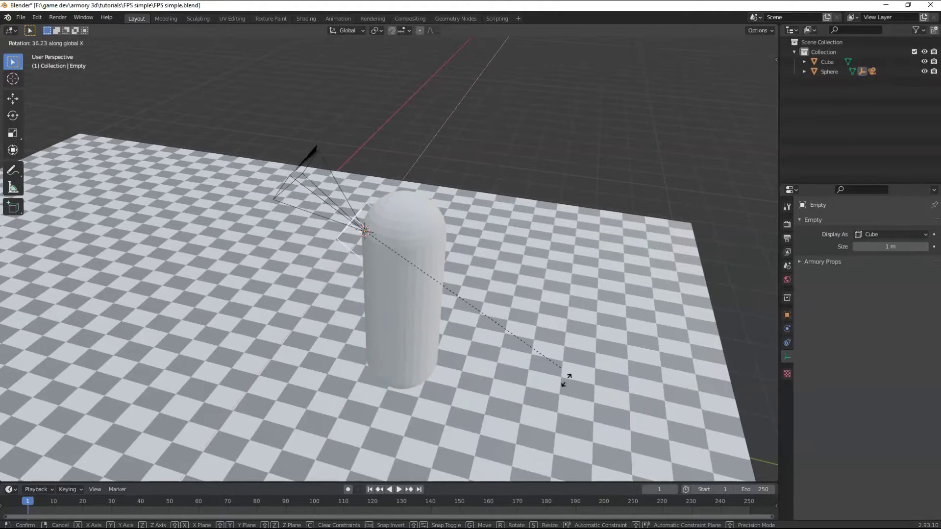
right_click(617, 379)
Add a logic node trait to the capsule's Armory Traits
scroll(490, 274, down, 1)
middle_drag(490, 274, 545, 262)
scroll(473, 275, up, 2)
scroll(544, 262, down, 4)
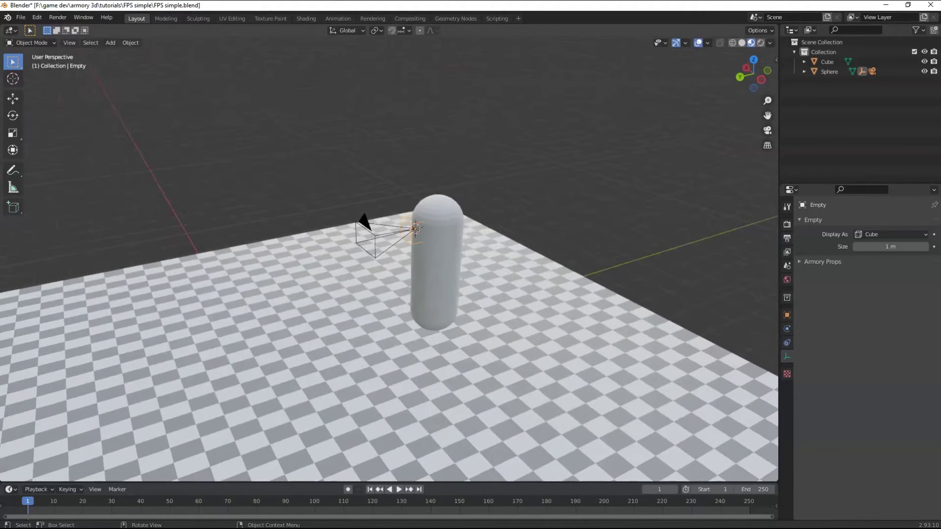
shift+middle_drag(441, 275, 403, 199)
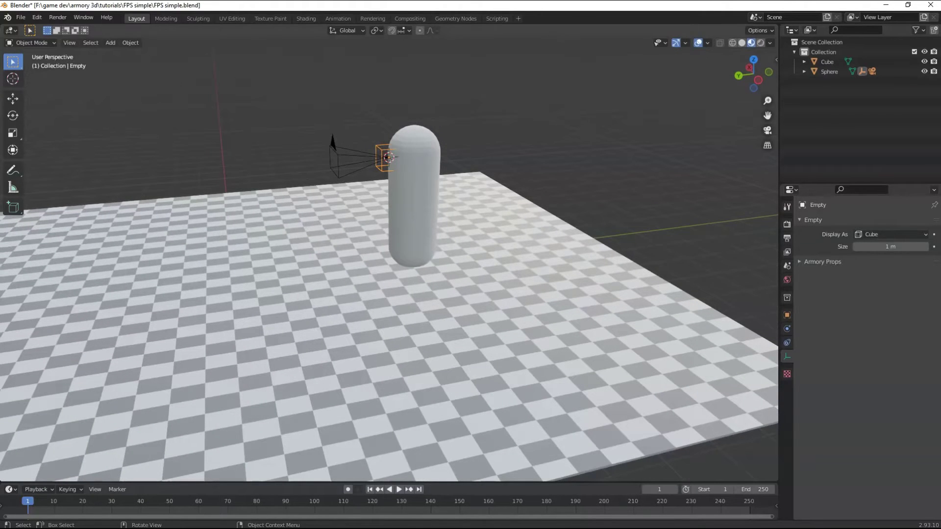
click(414, 201)
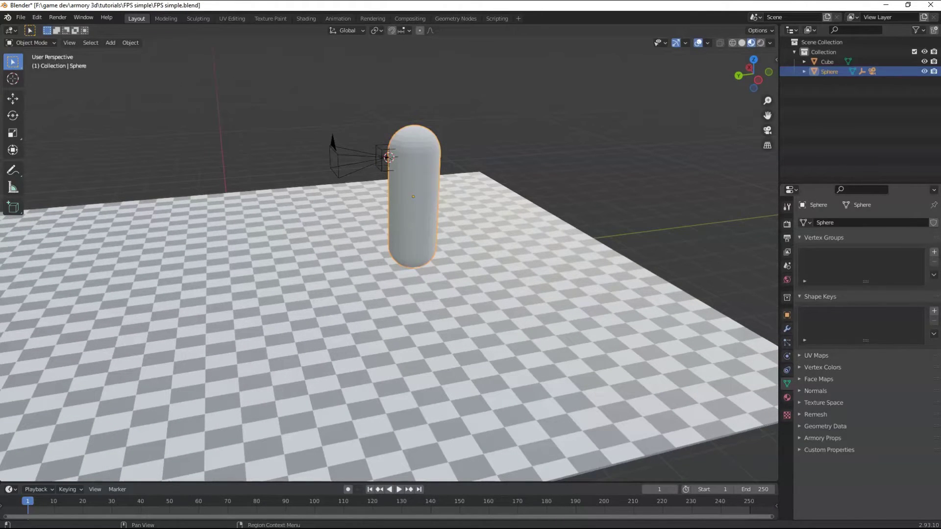
click(787, 315)
scroll(867, 343, down, 5)
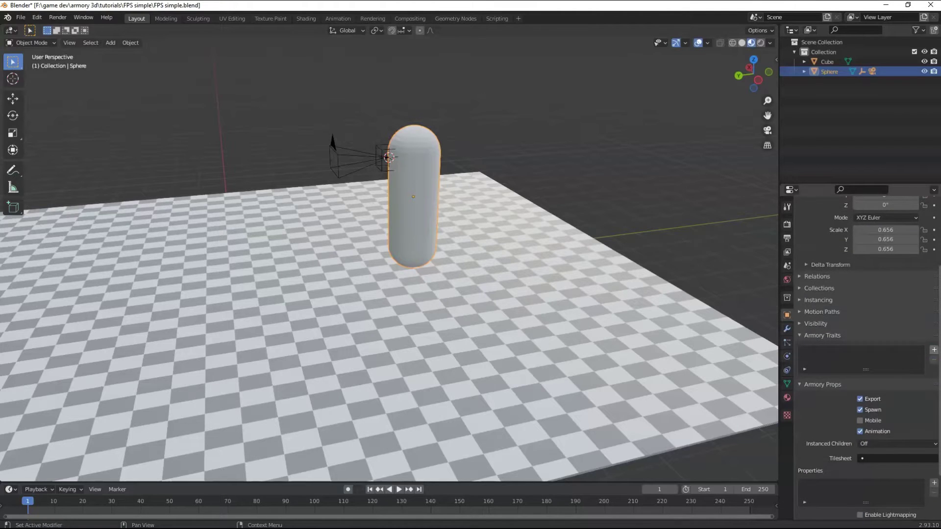
click(934, 350)
click(798, 367)
click(806, 381)
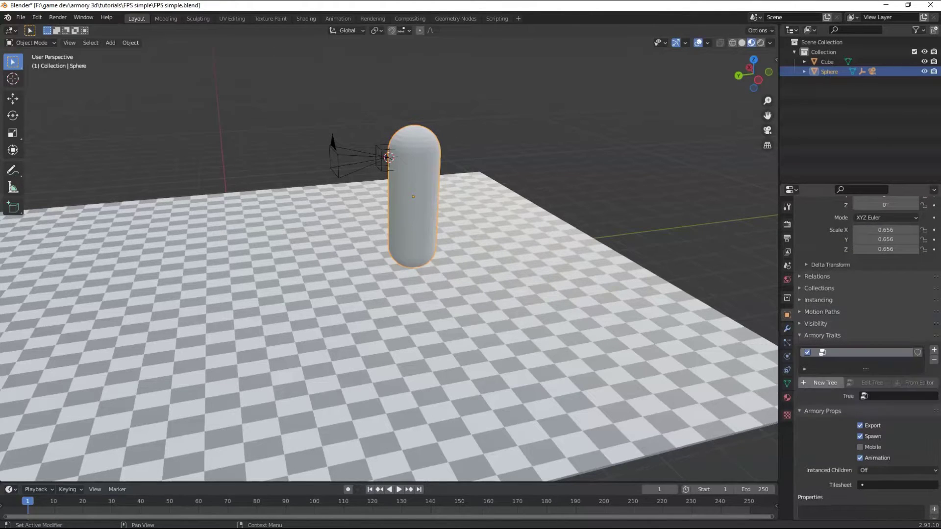
Create a new node tree named FPS for the capsule's logic node trait
click(821, 383)
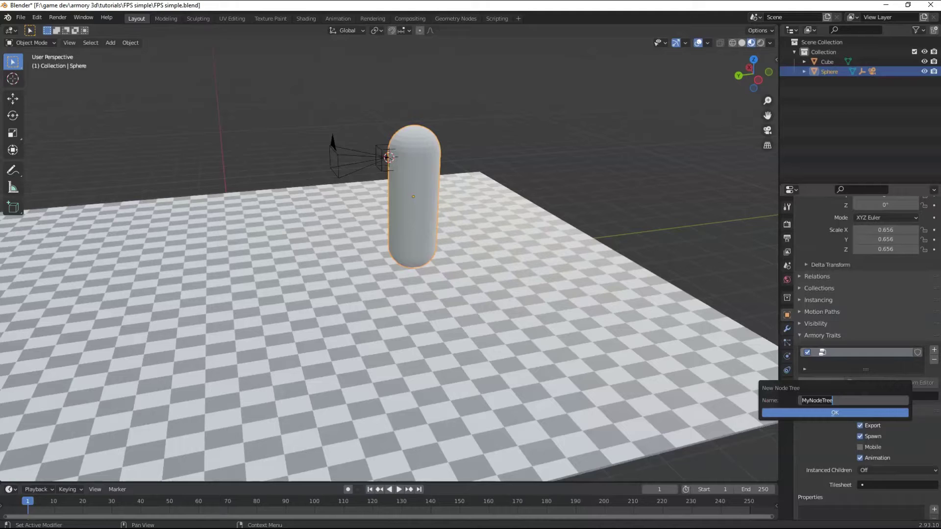
text(FPS)
key(Return)
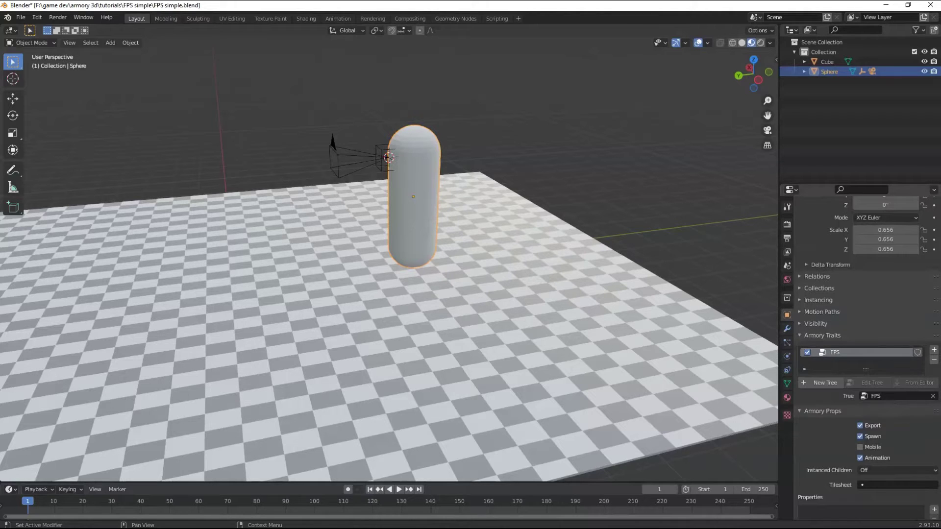
Enlarge the timeline area, switch it to the Logic Node Editor and load the FPS node tree
drag(387, 482, 388, 221)
scroll(392, 127, down, 3)
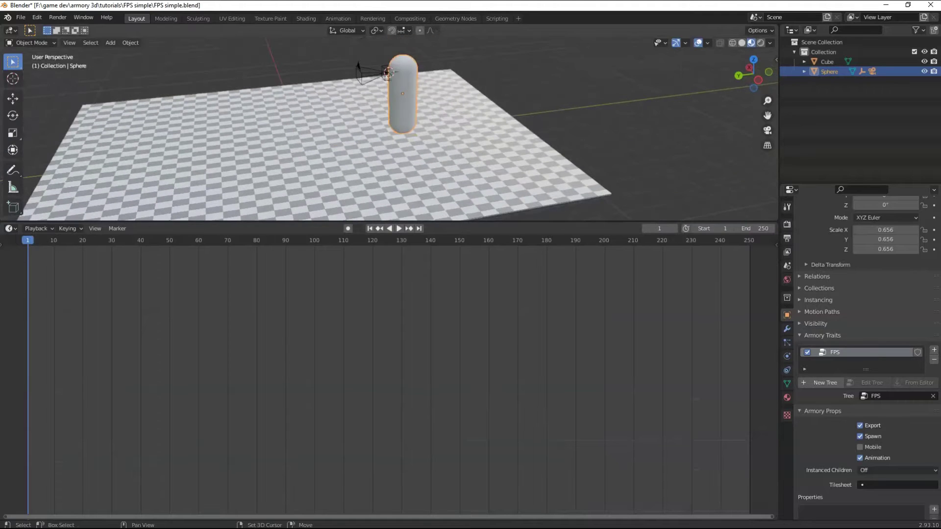
click(11, 228)
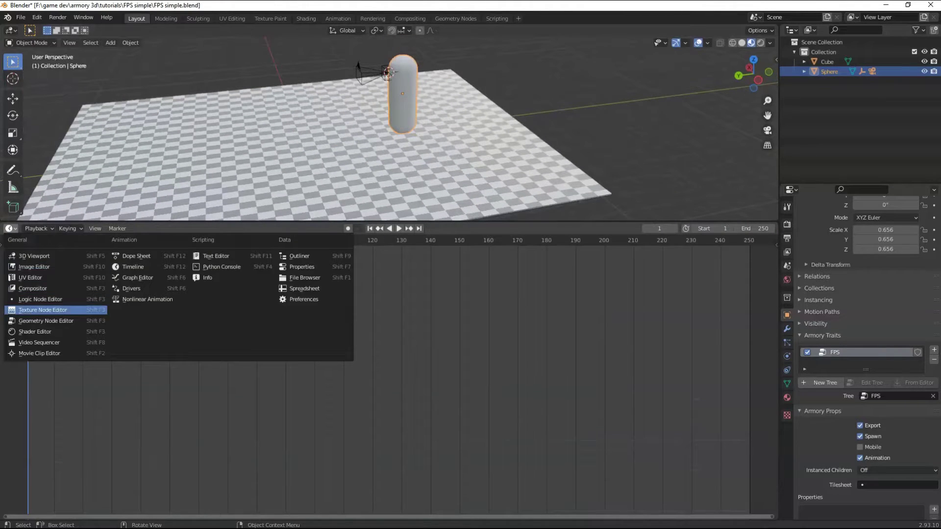
click(40, 299)
click(348, 229)
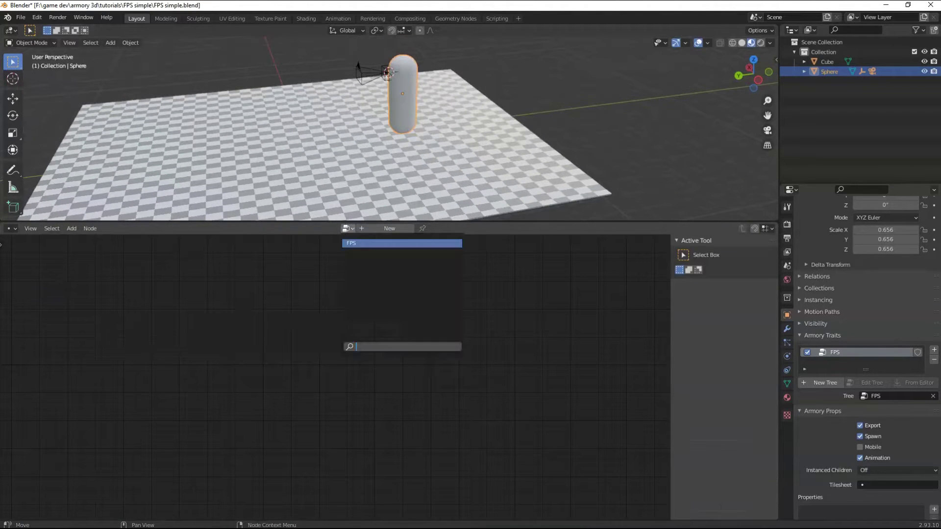
click(372, 243)
Add an On Update event node to the FPS tree
key(shift+a)
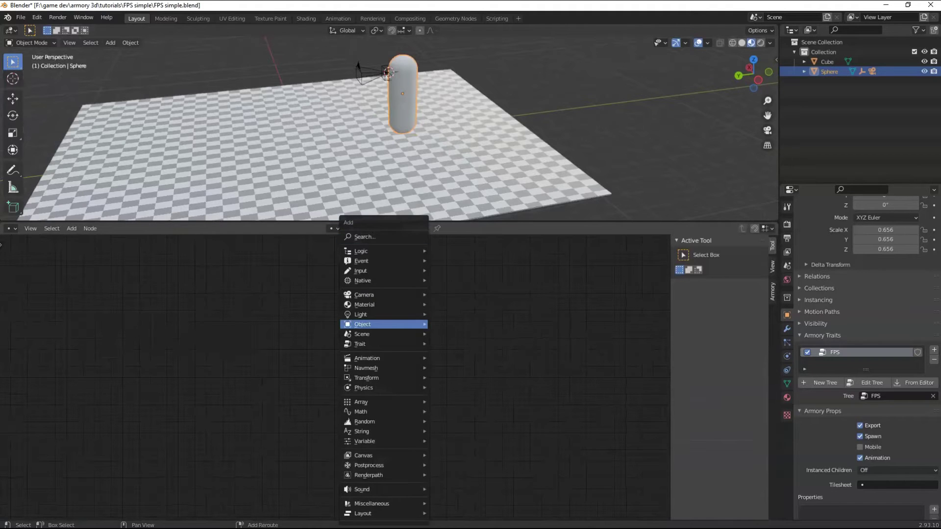
mouse_move(382, 251)
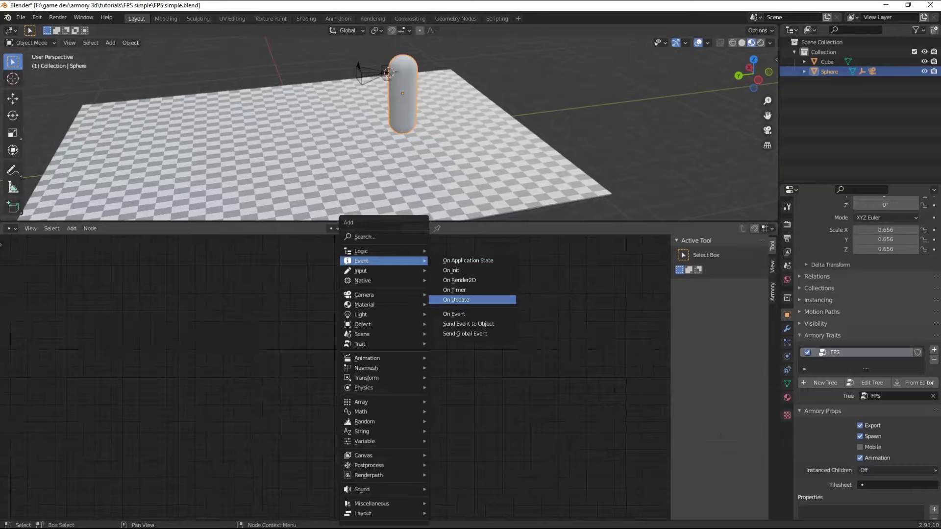
click(456, 300)
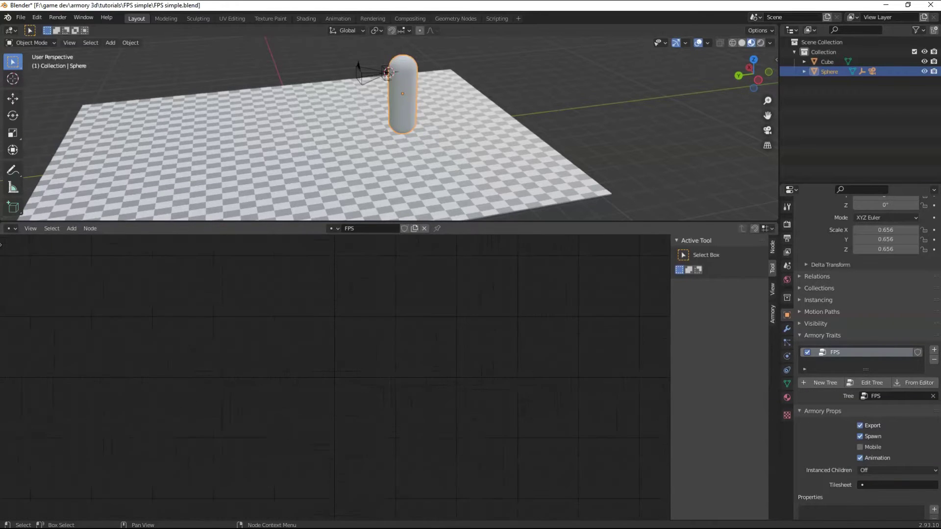
scroll(402, 392, down, 3)
middle_drag(401, 392, 444, 360)
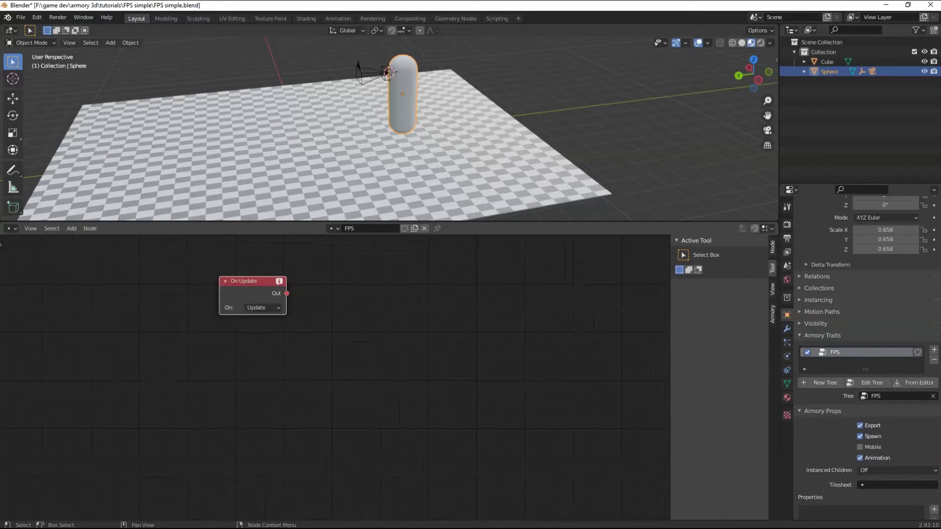
Add a Rotate Object node and place it beside the On Update node
key(shift+a)
click(386, 325)
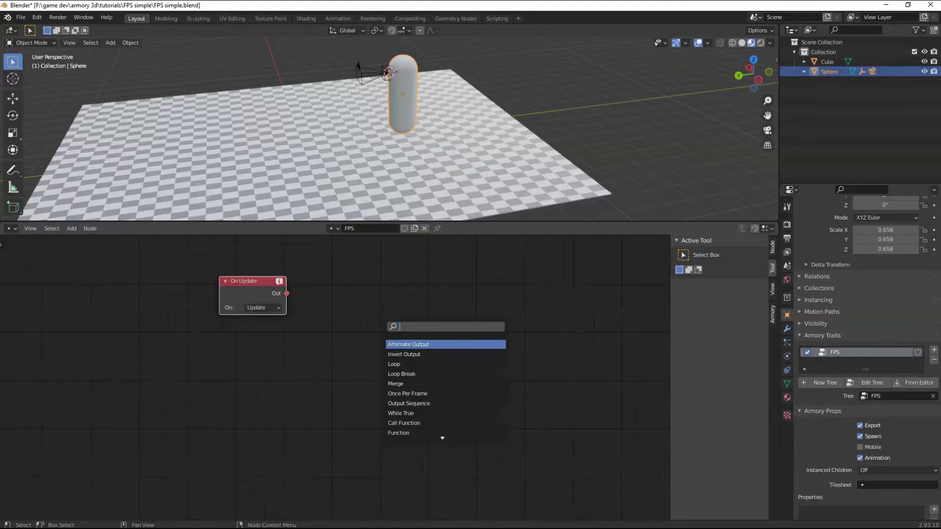
text(rotat)
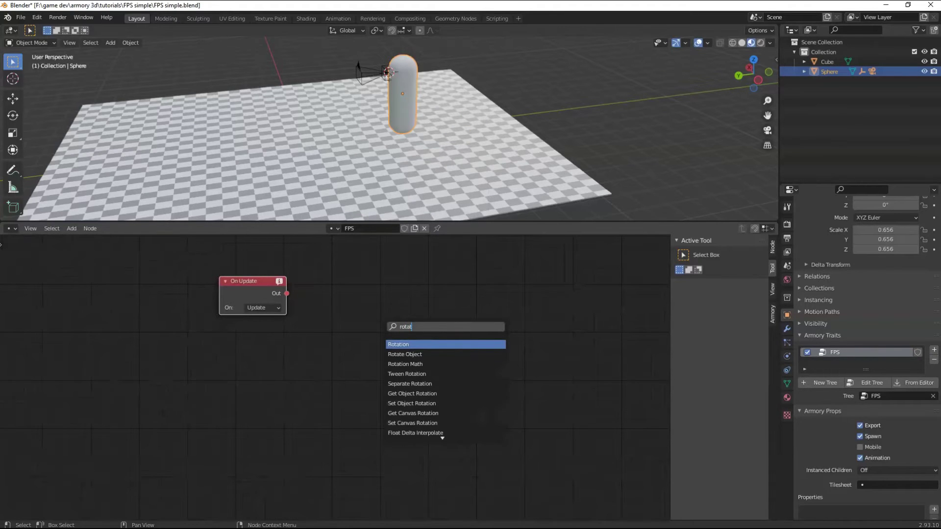
click(405, 354)
click(352, 308)
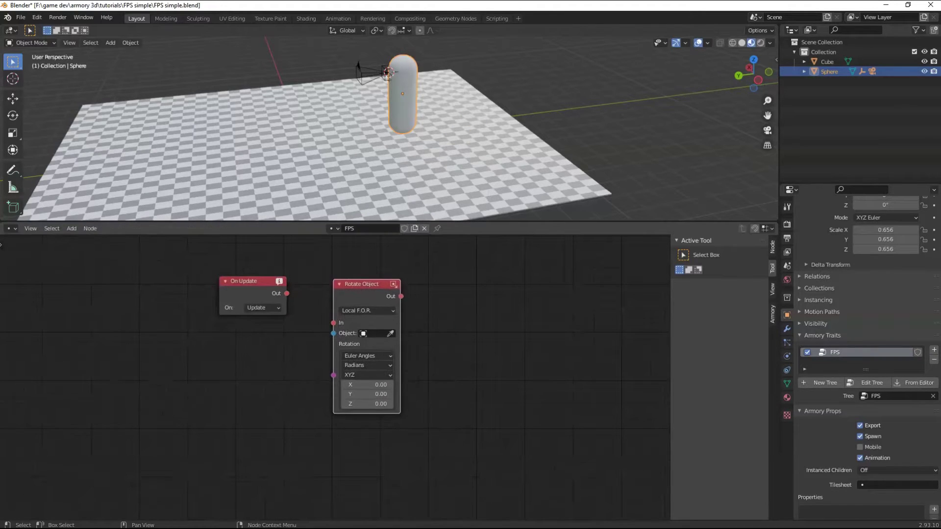
Link On Update's output to Rotate Object's In socket and pick the capsule as the object to rotate
drag(286, 293, 333, 322)
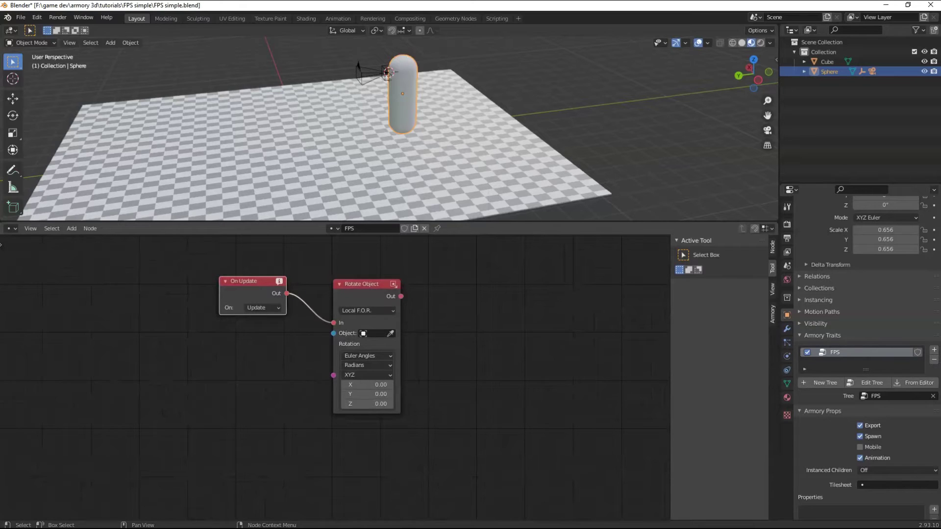
click(390, 333)
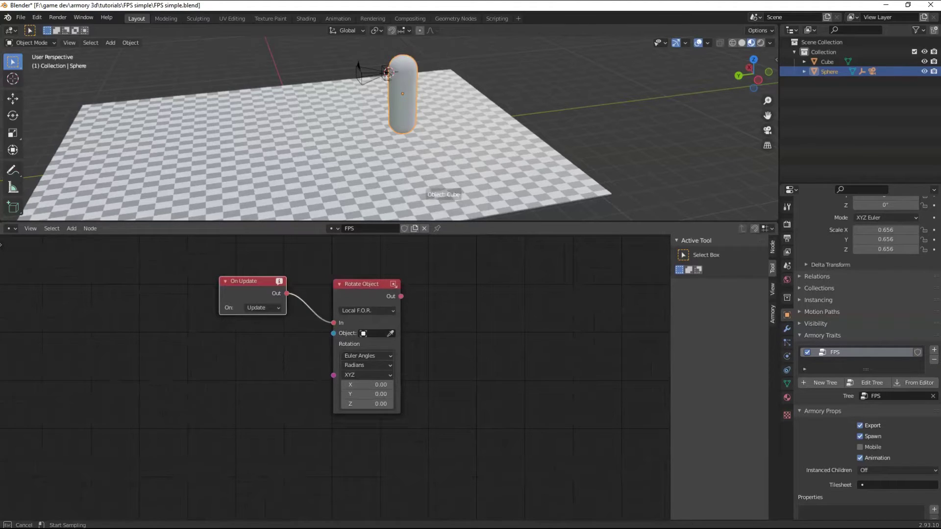
click(403, 95)
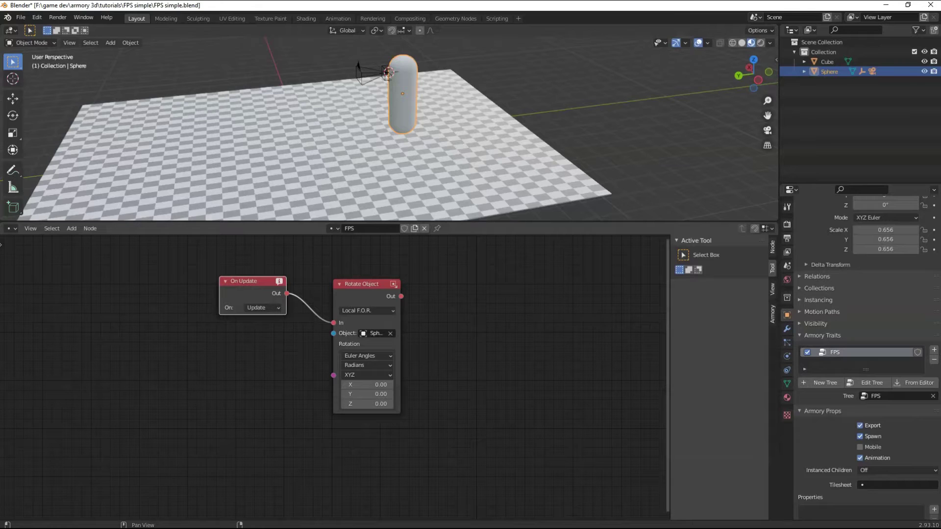
key(n)
scroll(255, 300, up, 2)
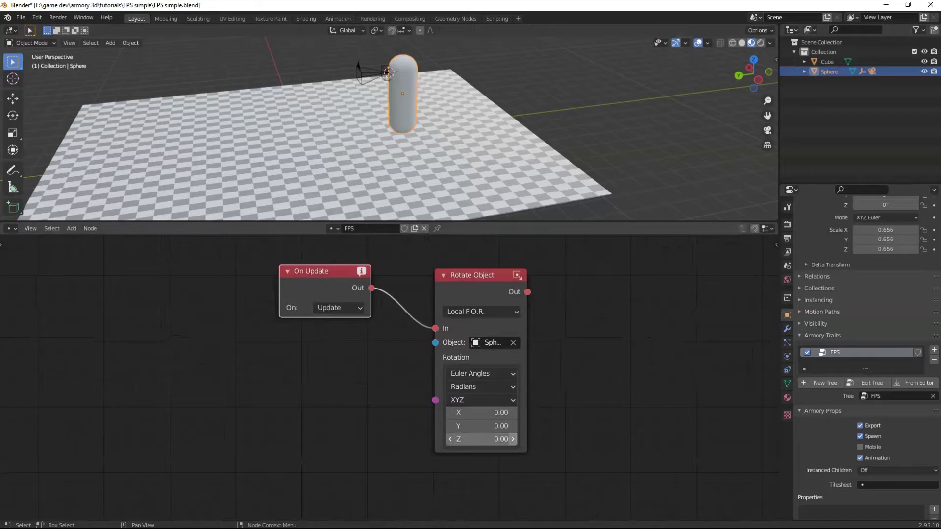
Add a Vector node and place it below the On Update node
drag(435, 400, 361, 430)
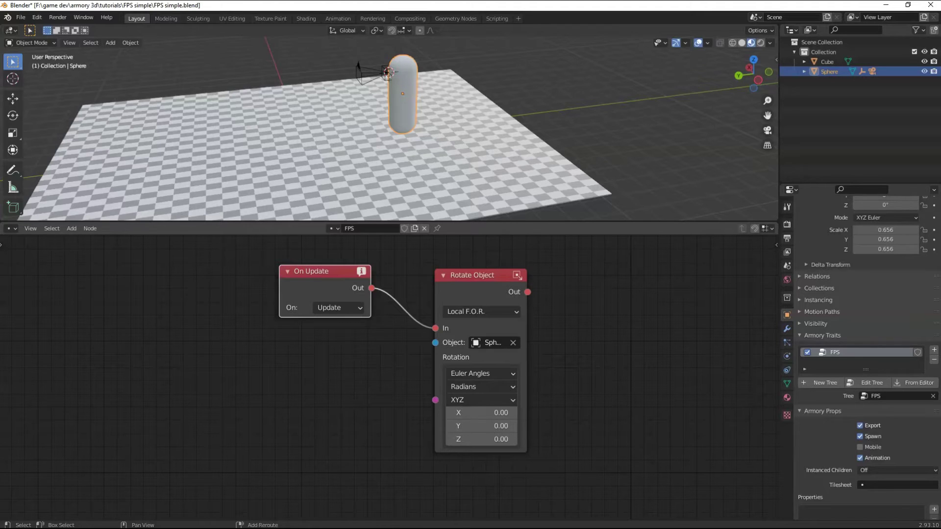
key(shift+a)
text(vector)
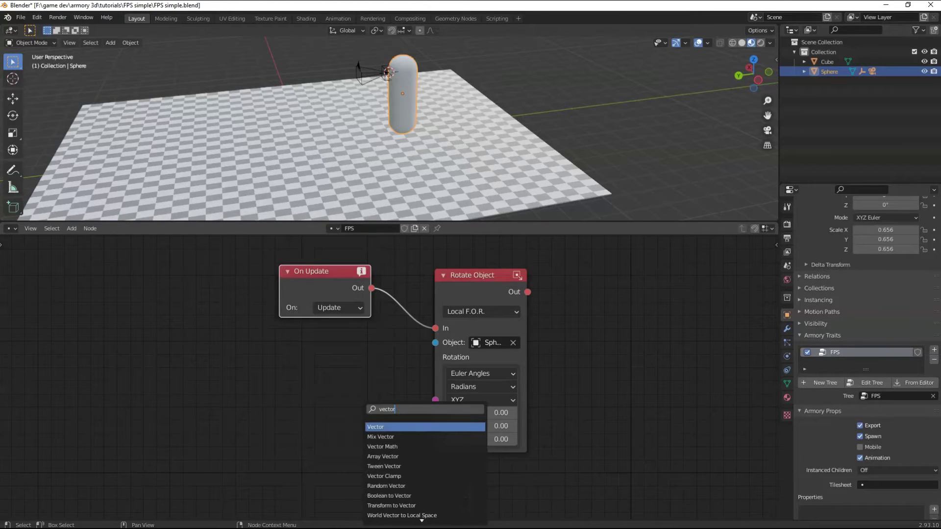
key(Return)
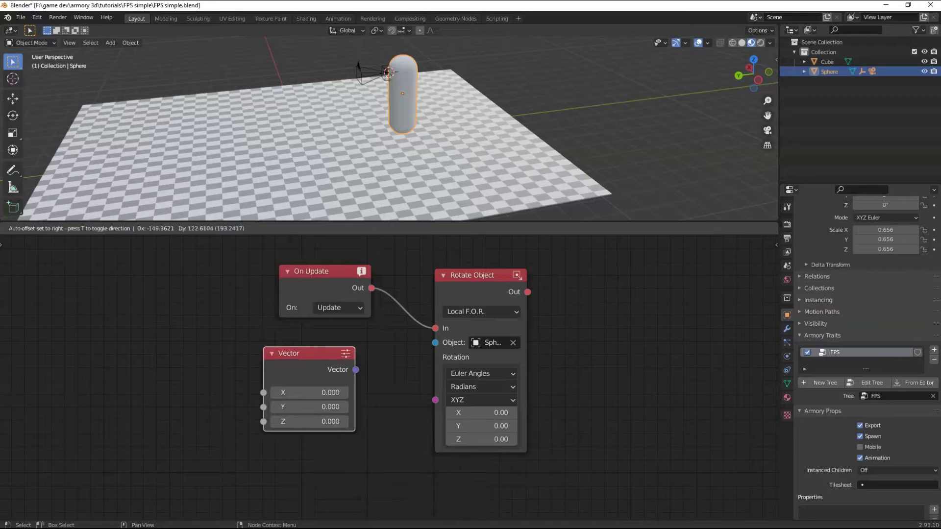
click(264, 348)
Link the Vector output to Rotate Object's Rotation input and move the Vector node closer under On Update
drag(356, 370, 454, 412)
drag(355, 370, 435, 400)
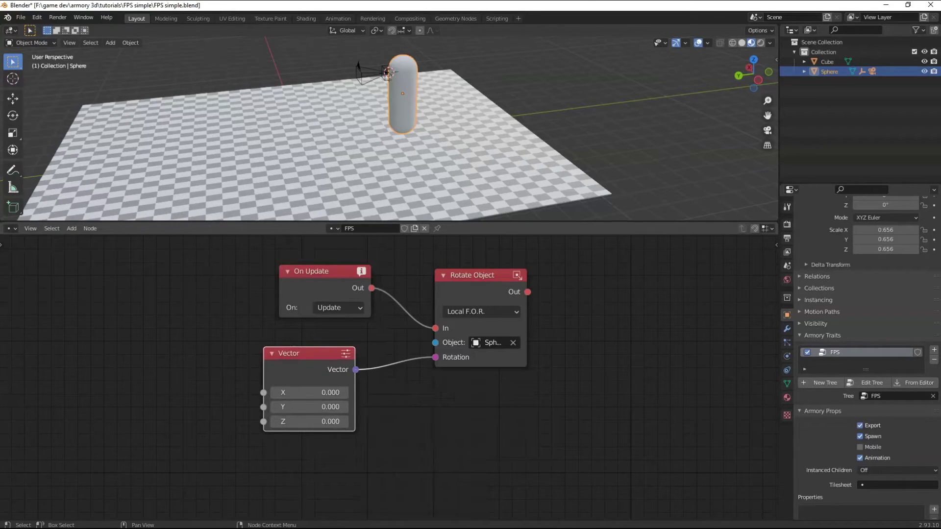
key(g)
click(357, 396)
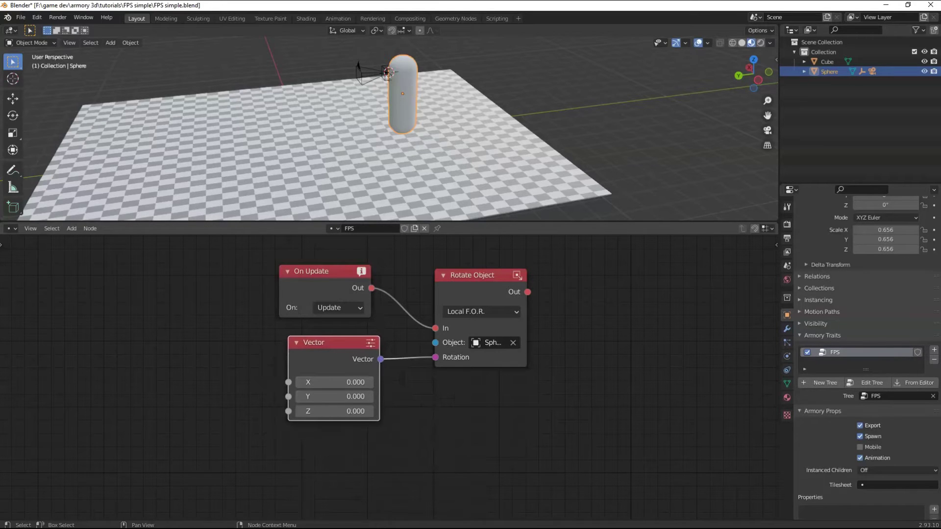
Add a Get Mouse Movement node and place it before the Vector node
middle_drag(411, 402, 445, 406)
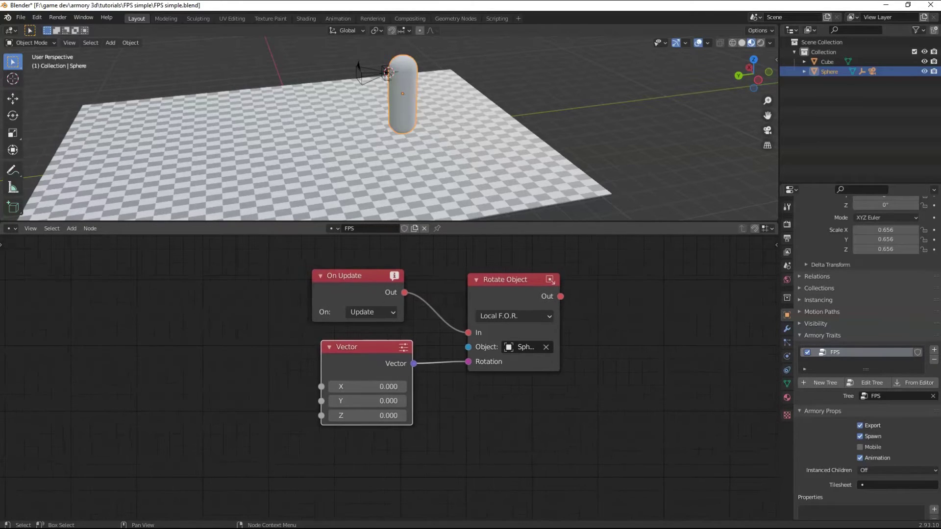
scroll(402, 382, down, 1)
middle_drag(402, 383, 450, 374)
key(shift+a)
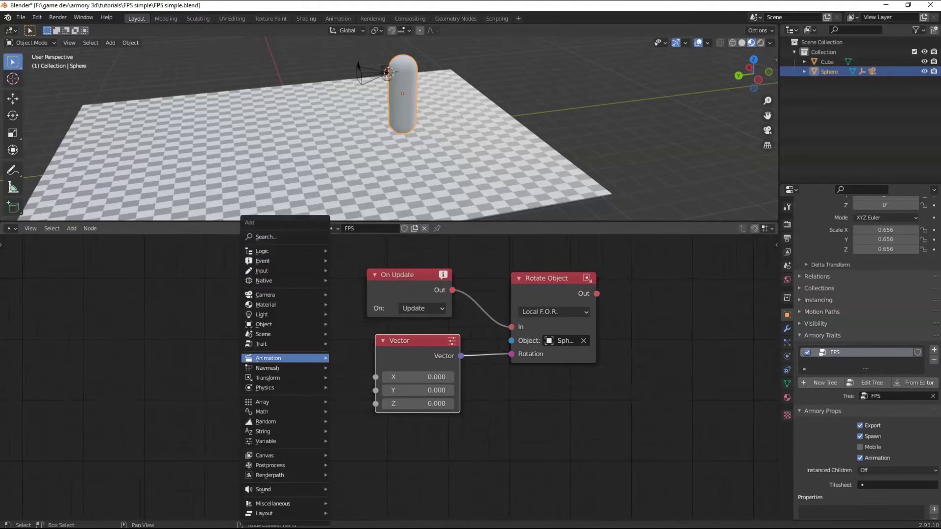
text(mou)
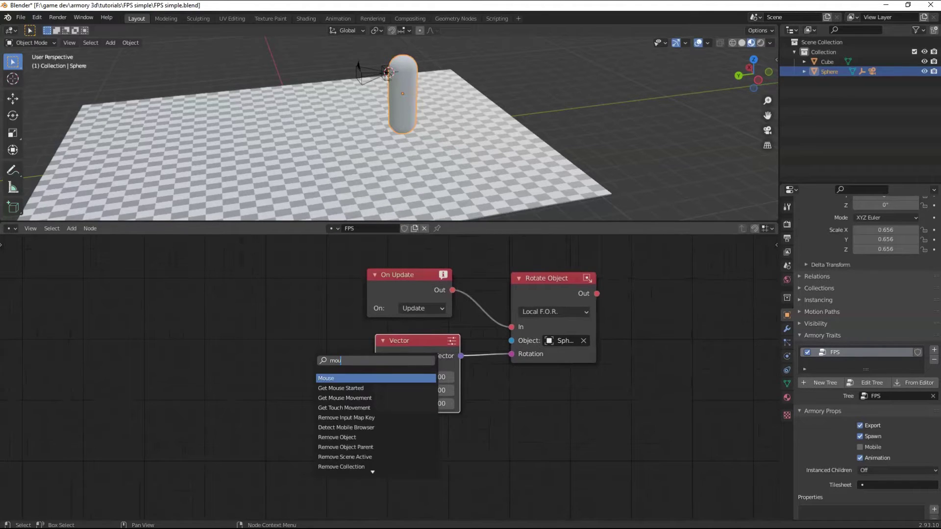
key(Down)
key(Down)
click(336, 397)
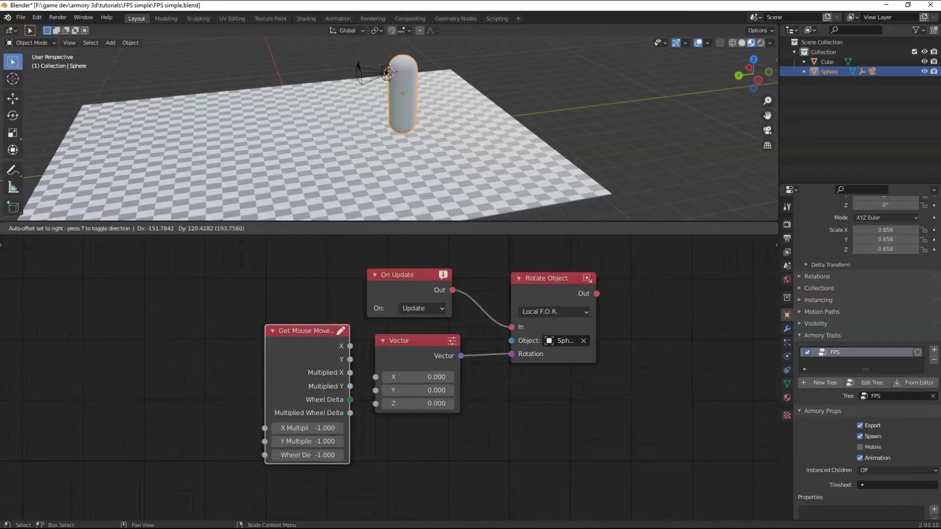
click(223, 312)
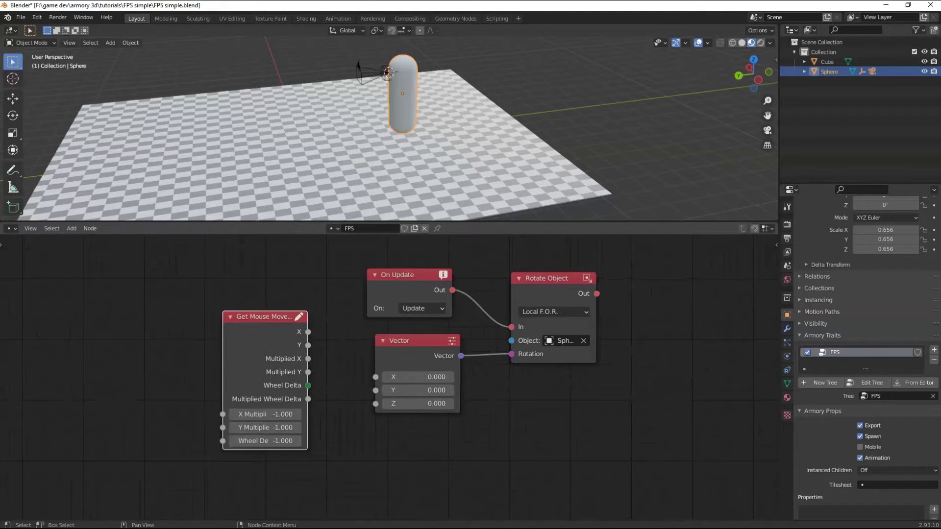
Reposition the Get Mouse Movement node and link its Multiplied X output to the Vector node's Z input
key(g)
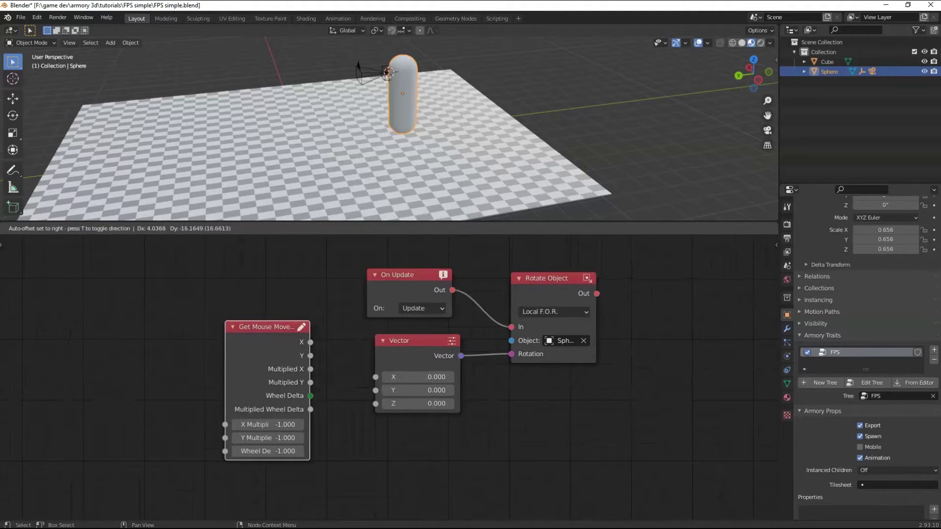
click(262, 323)
middle_drag(262, 324, 310, 289)
key(g)
click(314, 274)
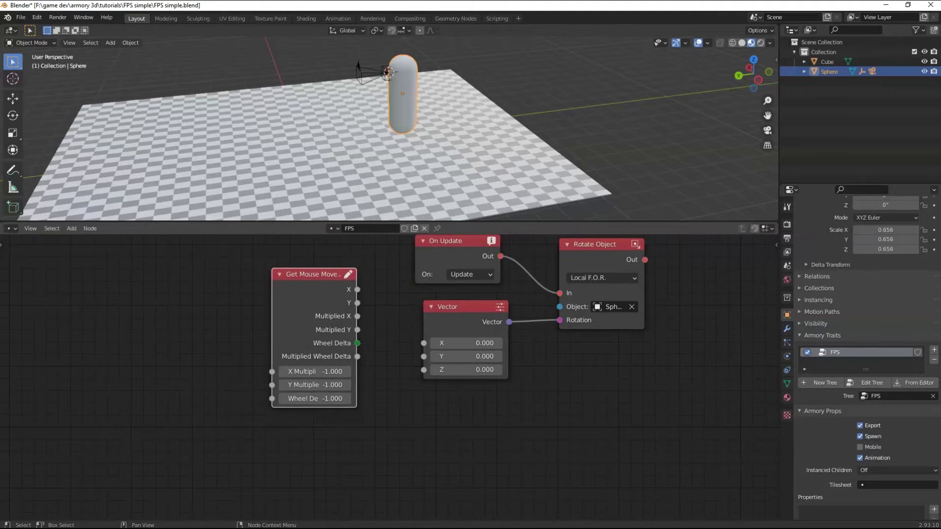
drag(357, 316, 423, 370)
key(g)
click(438, 376)
middle_drag(438, 376, 487, 390)
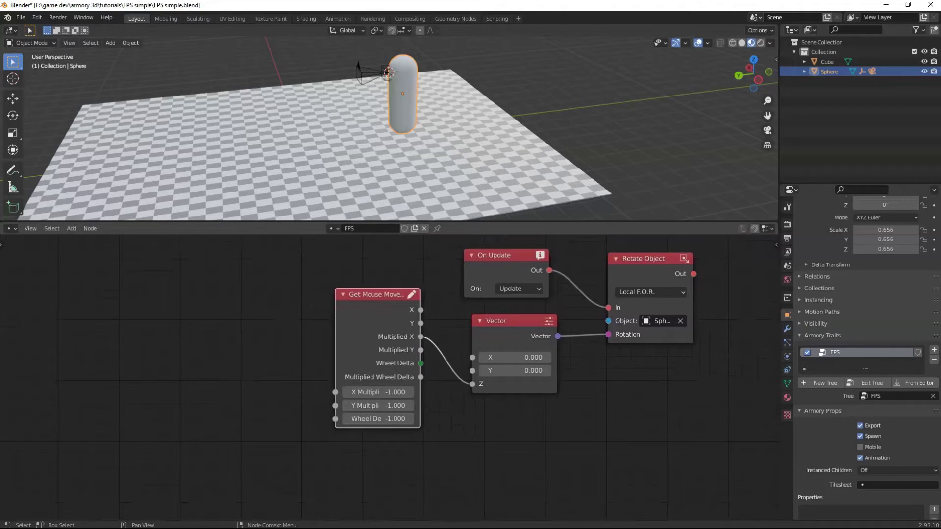
Add a Math node before the Get Mouse Movement node and set its operation to Multiply
key(shift+a)
text(sm)
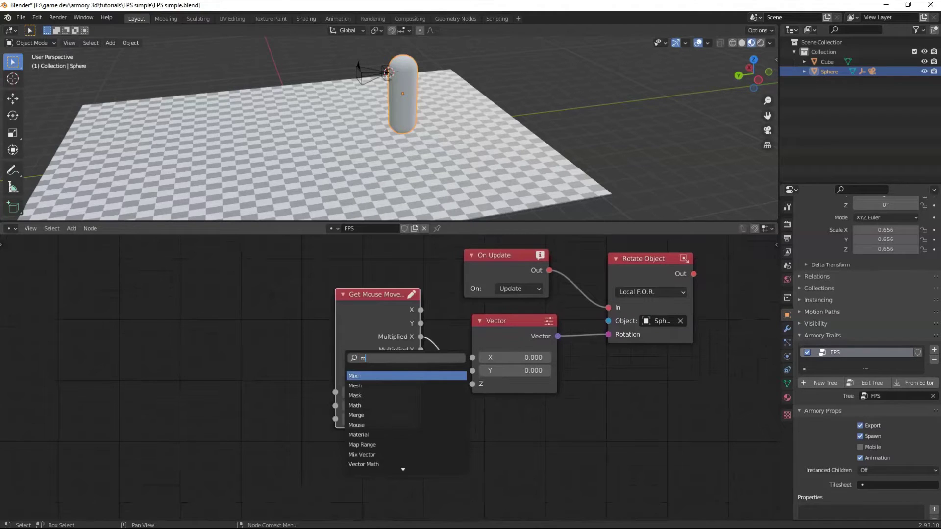
text(ath)
key(Return)
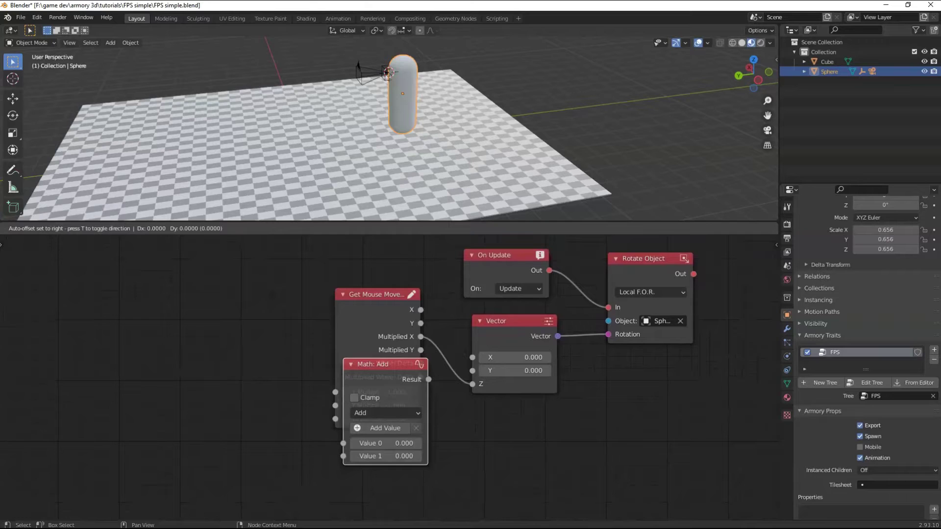
click(265, 362)
click(264, 361)
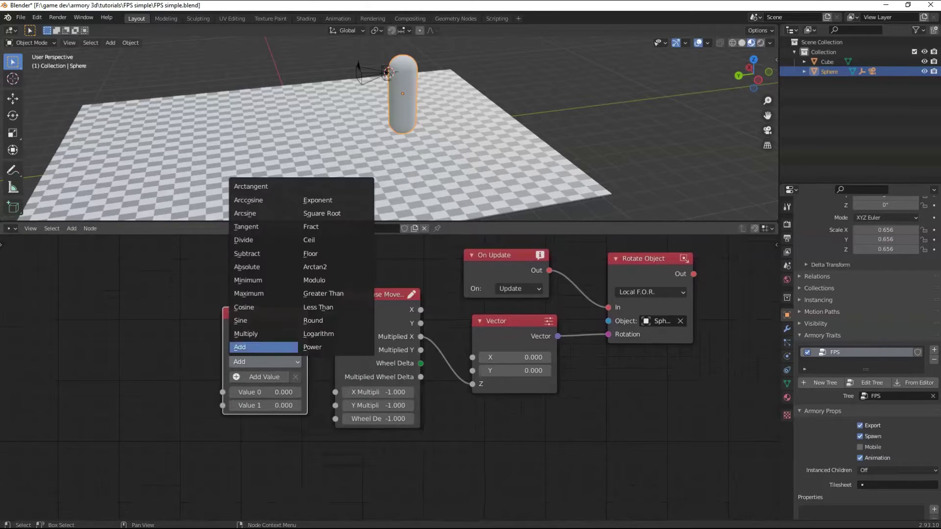
click(245, 334)
Link the Multiply node's Result to Get Mouse Movement's X Multiplier input and shift the Multiply node slightly down
drag(308, 327, 335, 392)
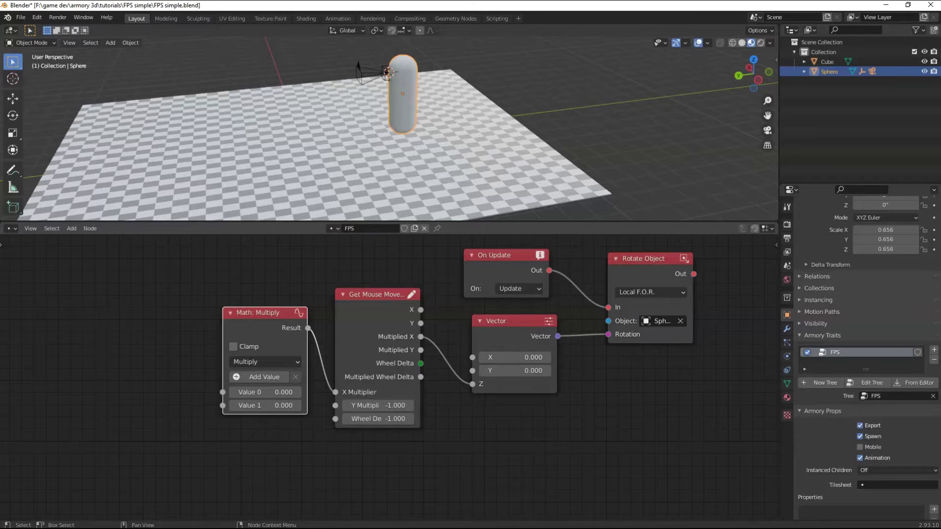
middle_drag(324, 392, 332, 391)
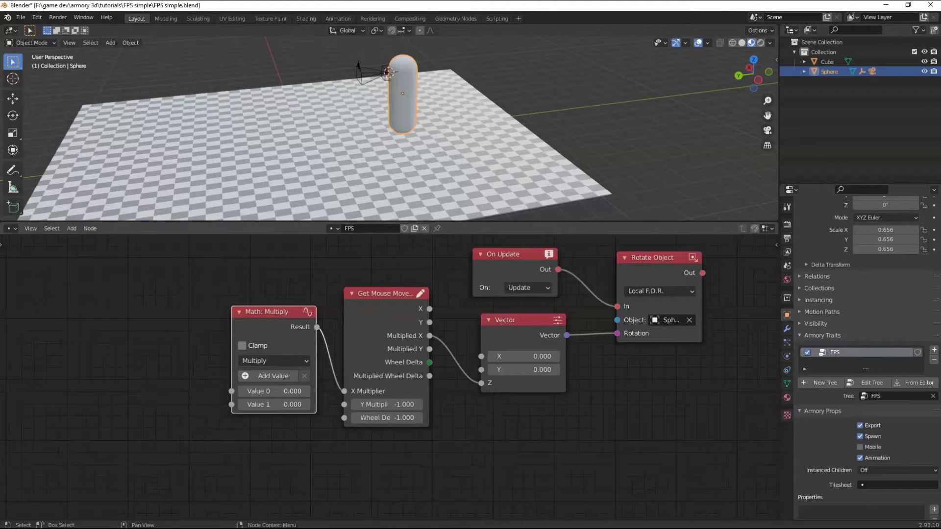
drag(268, 324, 269, 337)
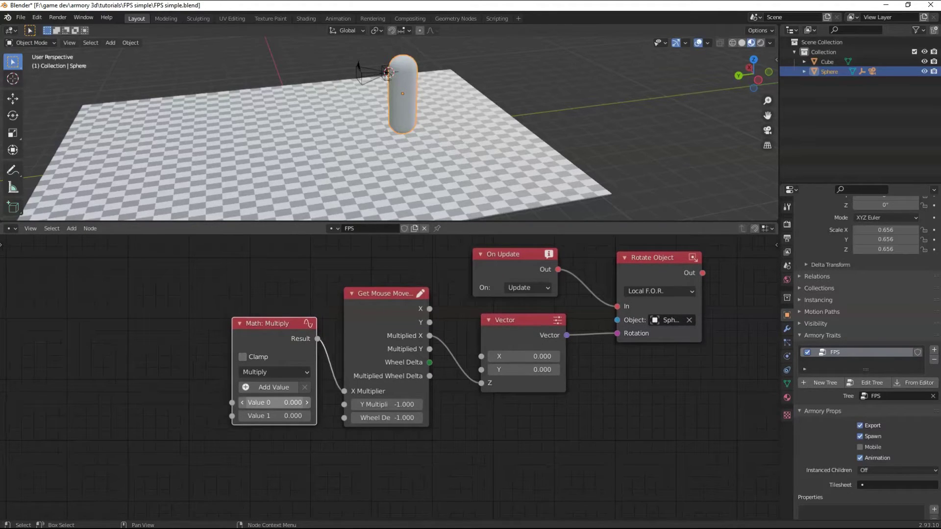
Set the Multiply node's Value 0 to 0.1
click(274, 402)
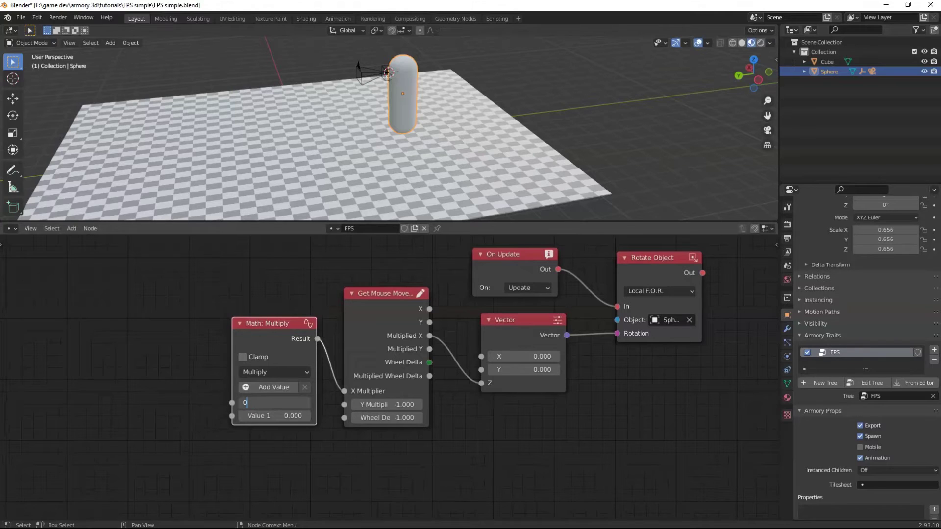
key(BackSpace)
text(1)
key(Return)
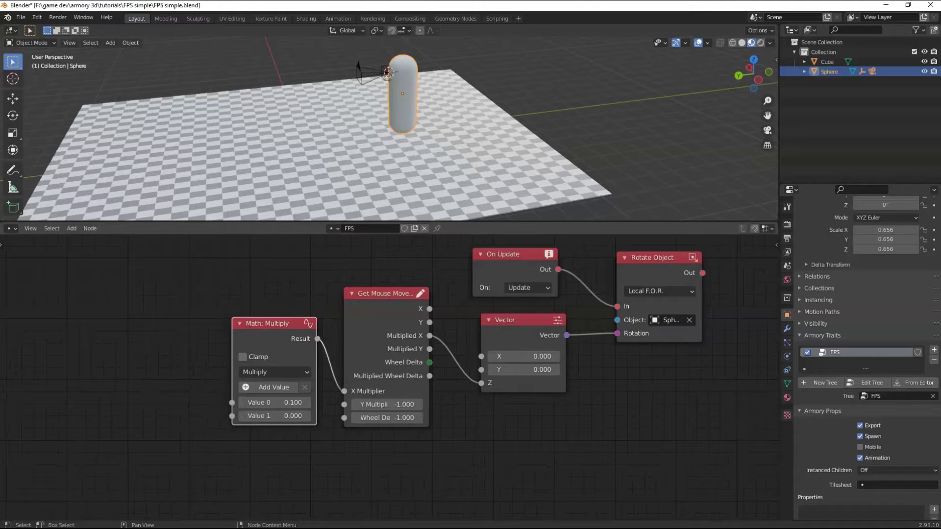
Add a Get Application Time node and place it before the Multiply node
key(shift+a)
key(s)
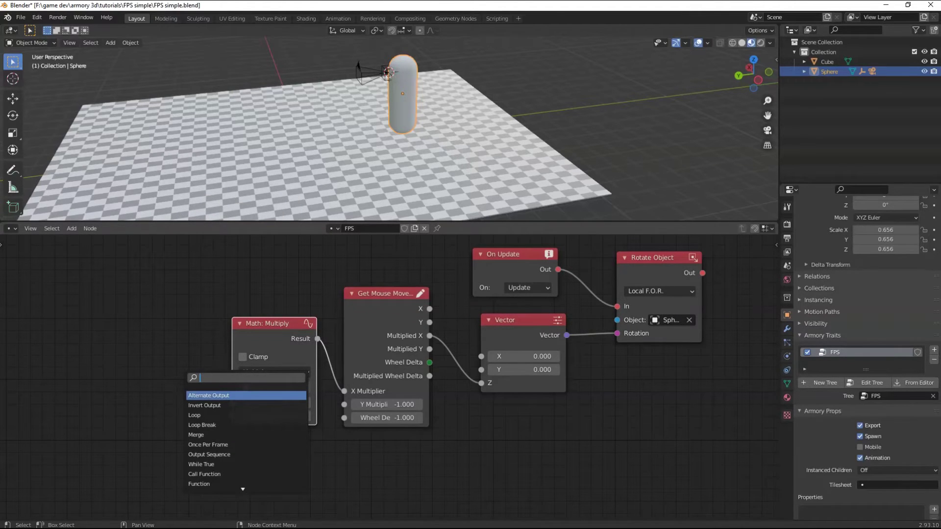
text(appl)
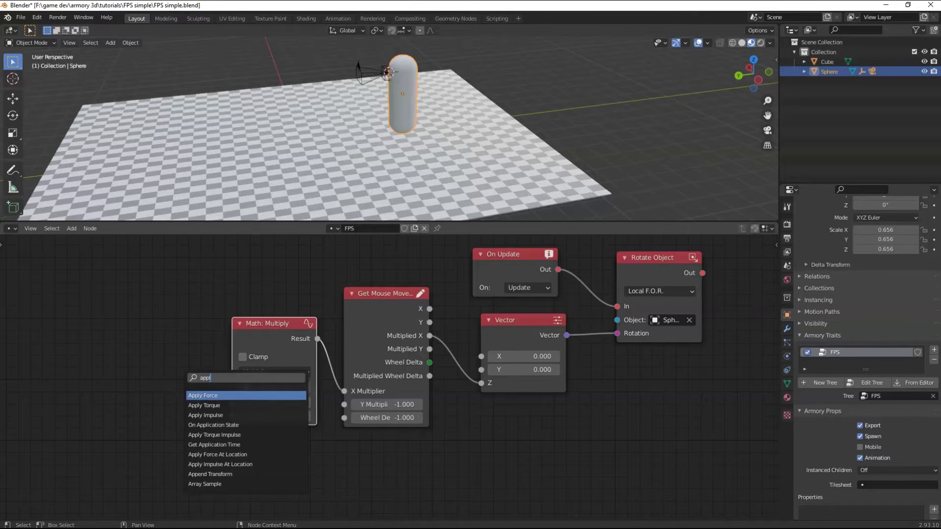
text(ic)
key(Down)
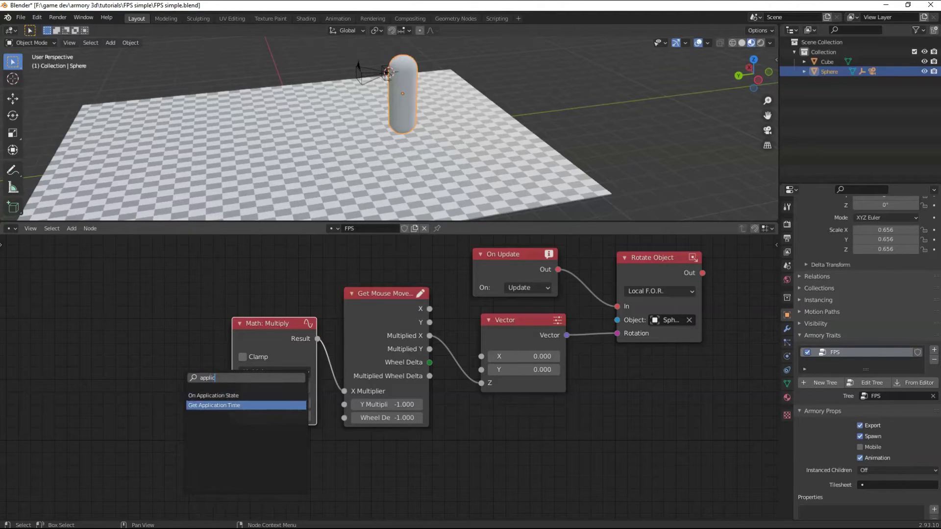
key(Return)
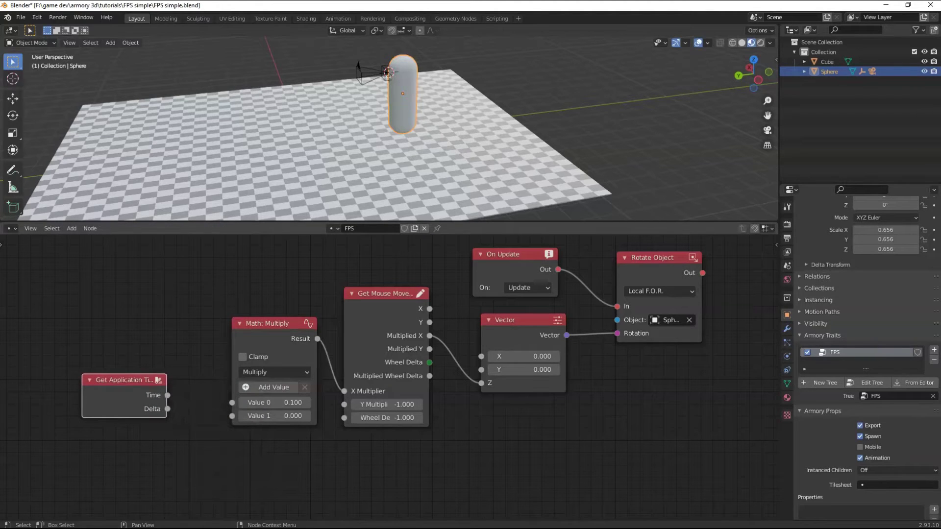
Link Get Application Time's Delta output to the Multiply node's Value 1 and move the time node closer
drag(167, 409, 232, 416)
key(g)
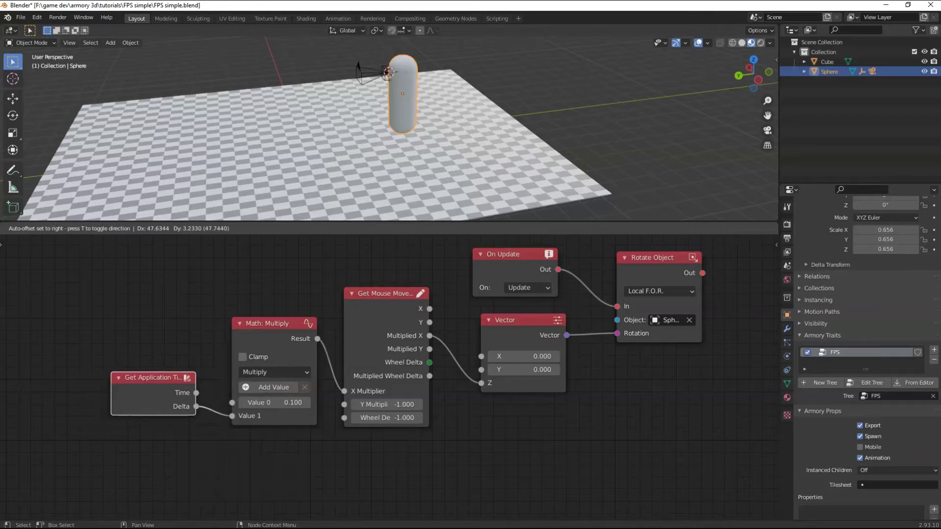
drag(150, 378, 159, 375)
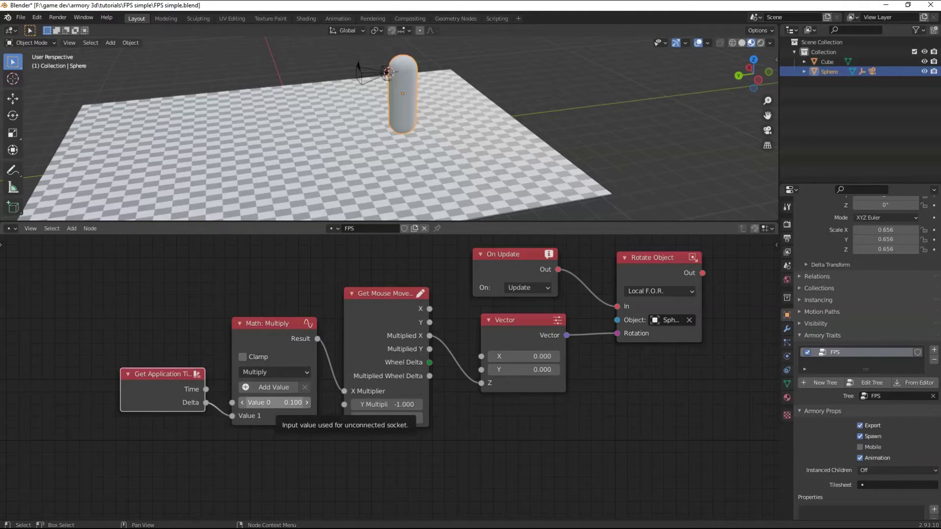
Reposition the Multiply node slightly lower between the Get Application Time and Get Mouse Movement nodes
middle_drag(313, 436, 271, 452)
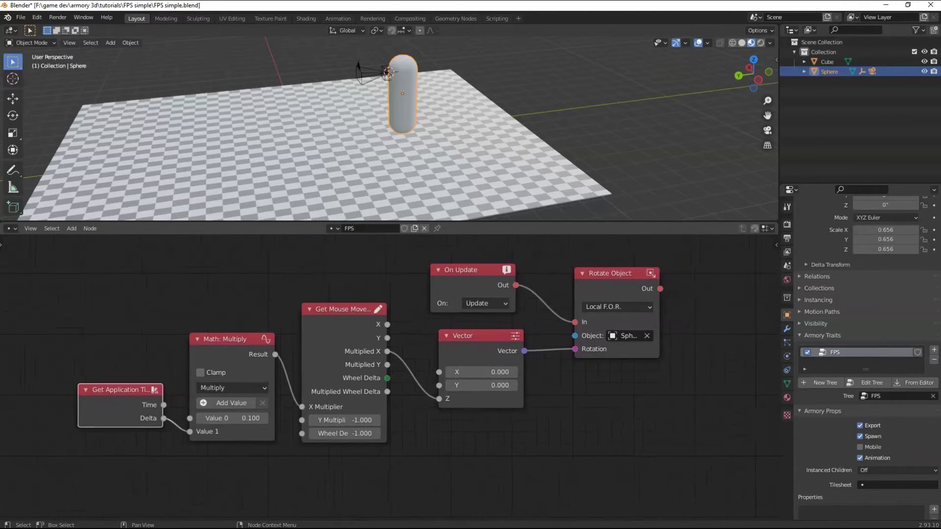
middle_drag(232, 418, 221, 418)
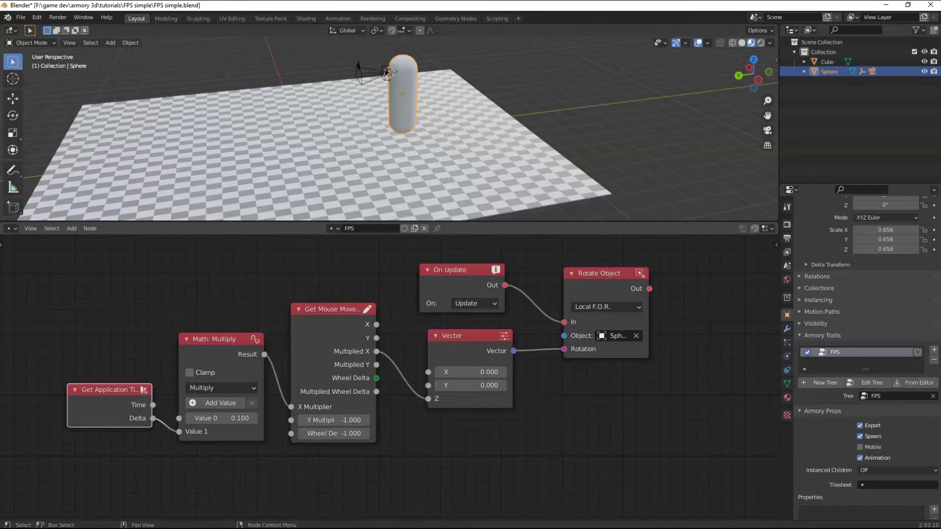
drag(221, 339, 221, 297)
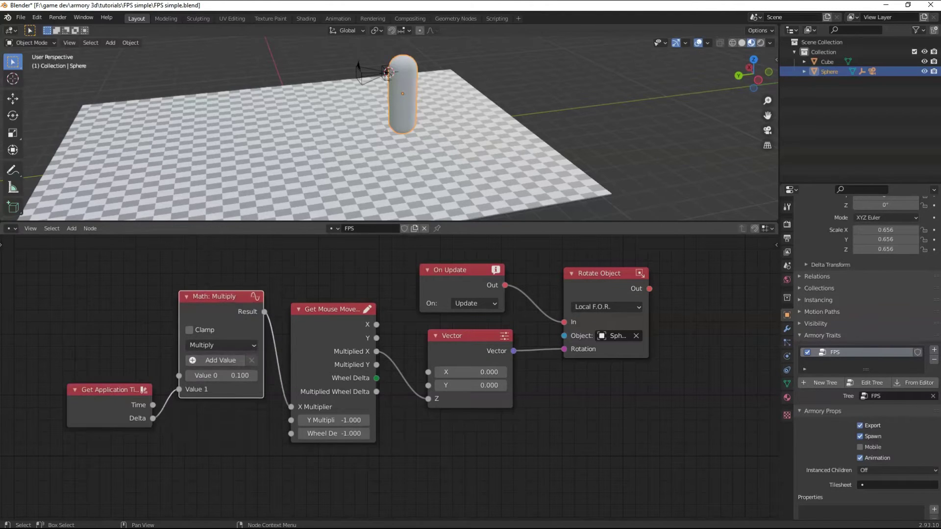
drag(220, 369, 225, 421)
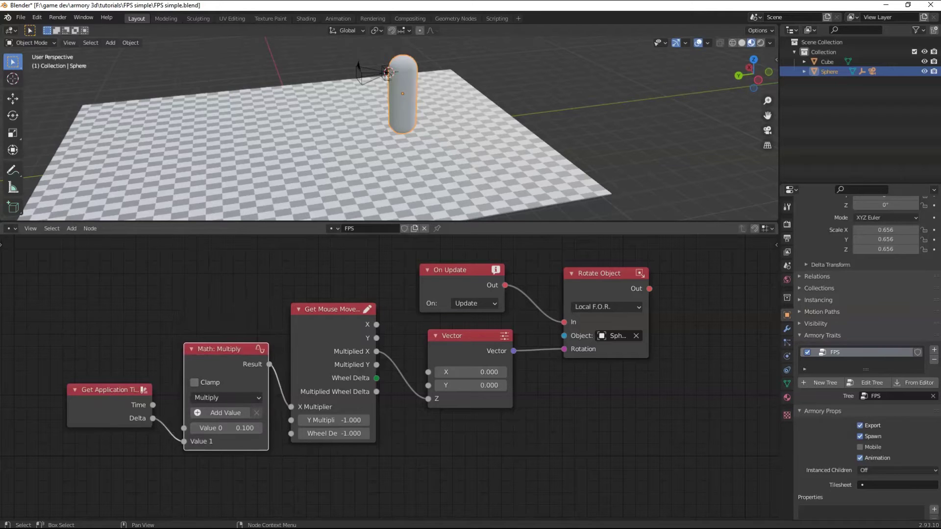
Run the scene in the Armory Player to test the mouse rotation, and close the game window
scroll(301, 392, down, 2)
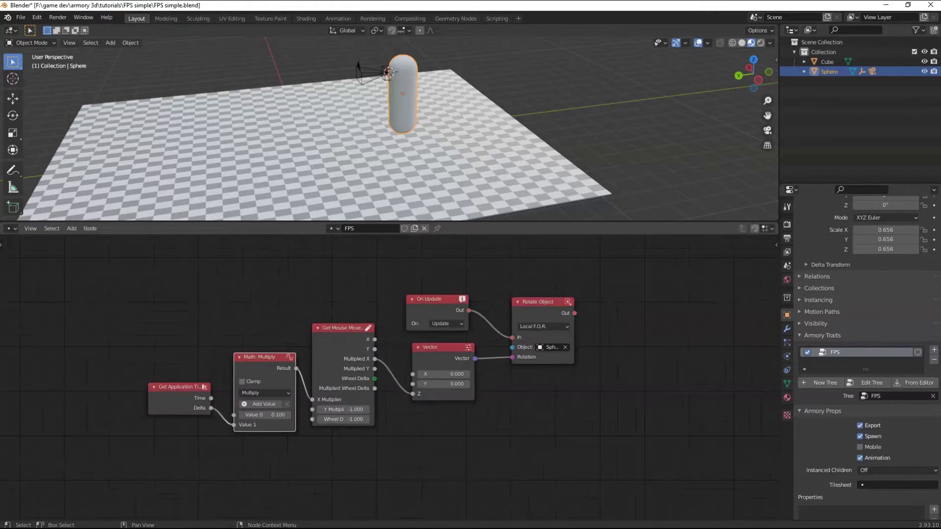
scroll(388, 378, up, 3)
scroll(389, 379, down, 6)
middle_drag(389, 378, 305, 333)
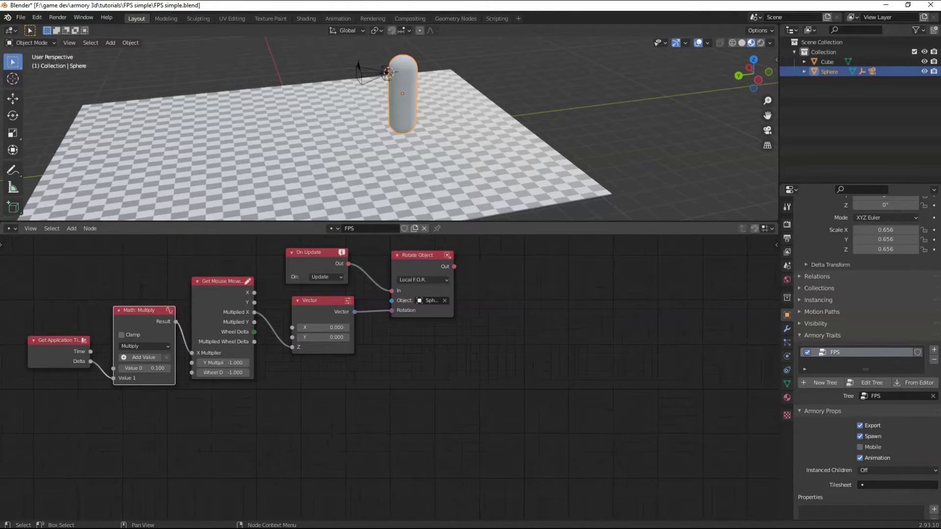
click(787, 224)
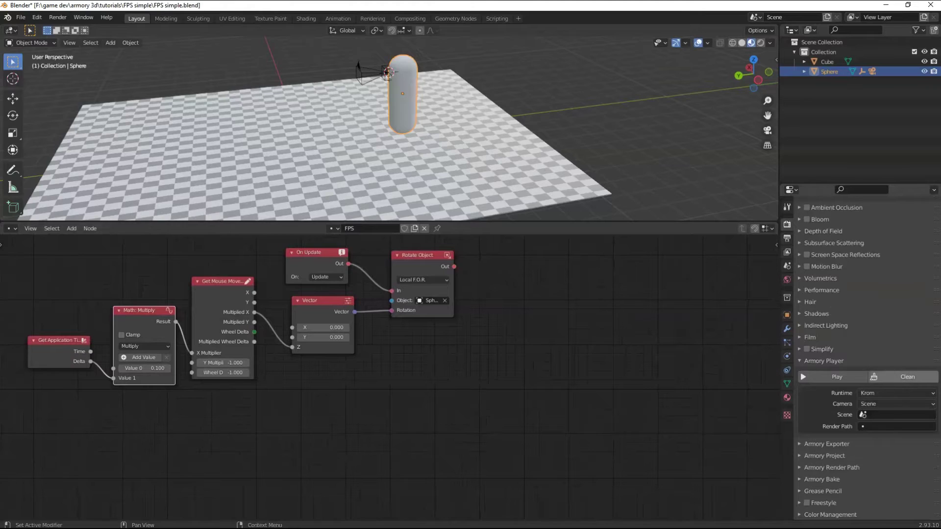
click(836, 377)
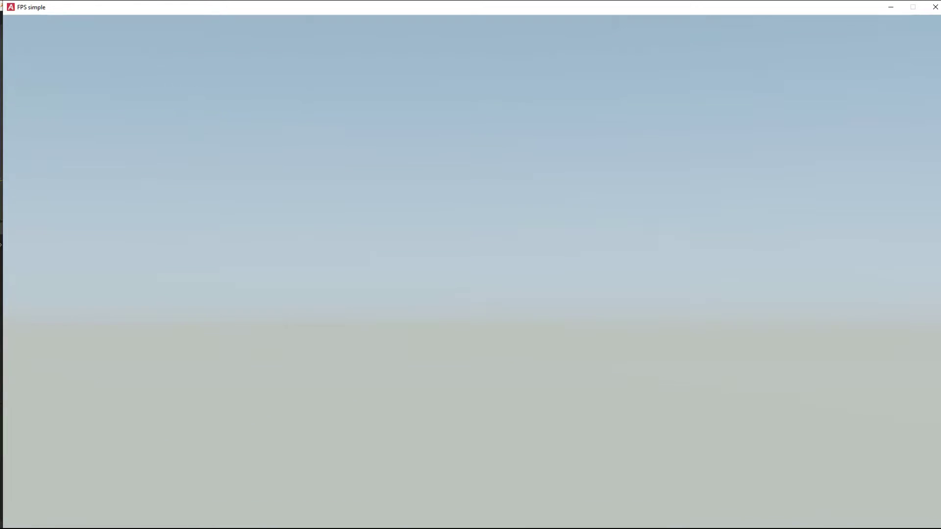
click(935, 7)
Select the camera and set its focal length to 12 mm
click(362, 74)
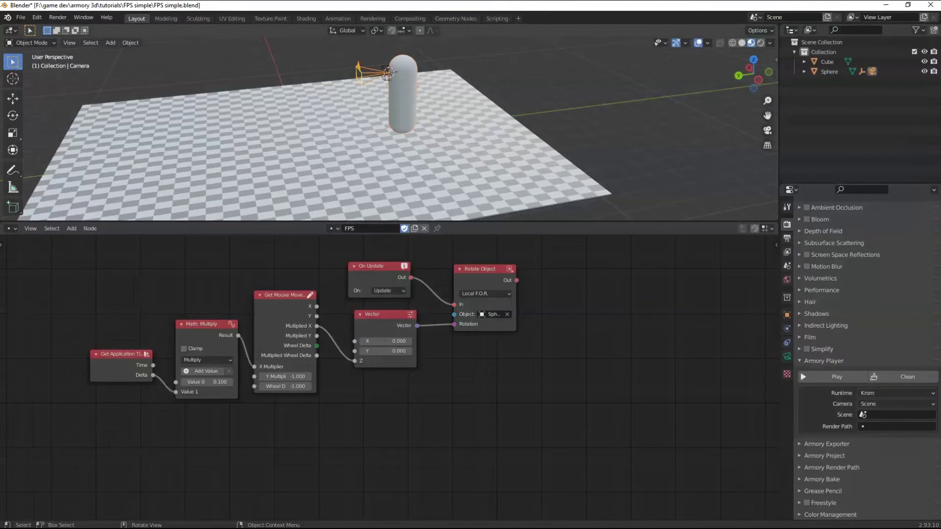
click(787, 357)
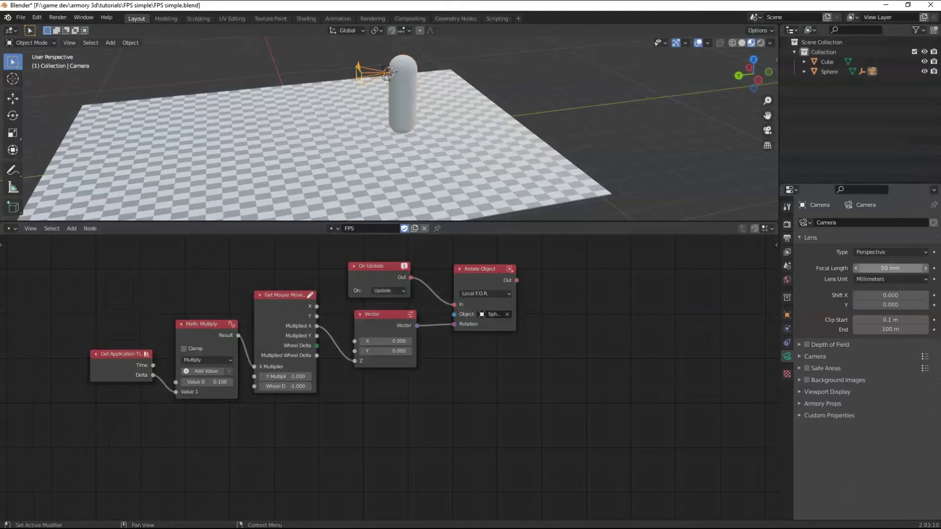
click(890, 268)
text(12)
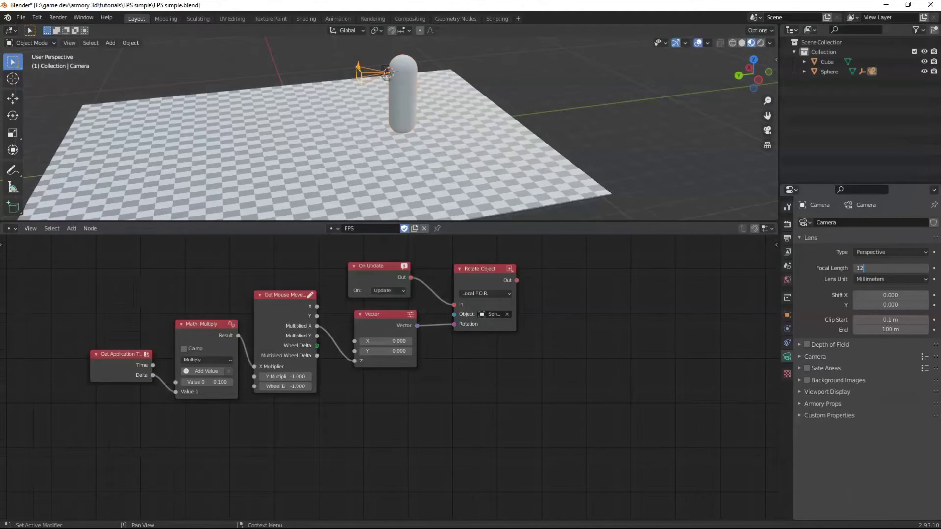
key(Return)
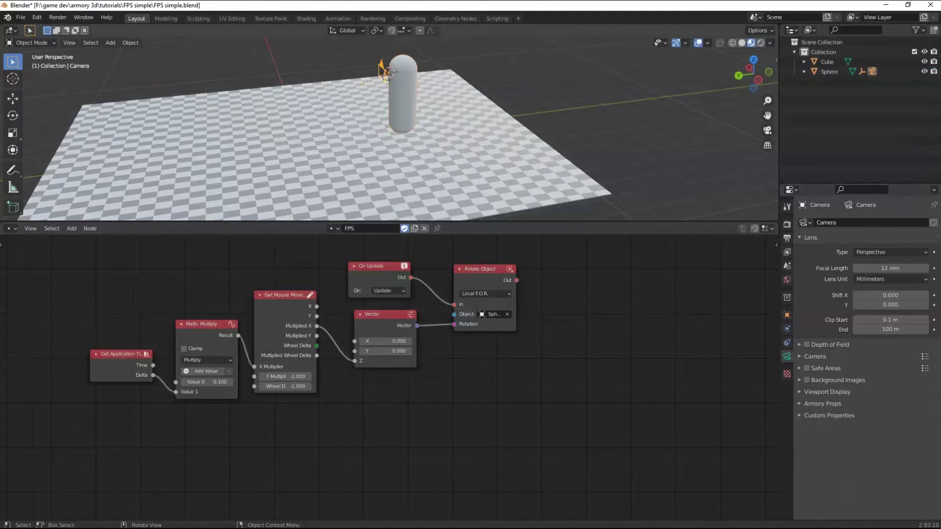
Switch the viewport to the camera view and save the file
key(KP_0)
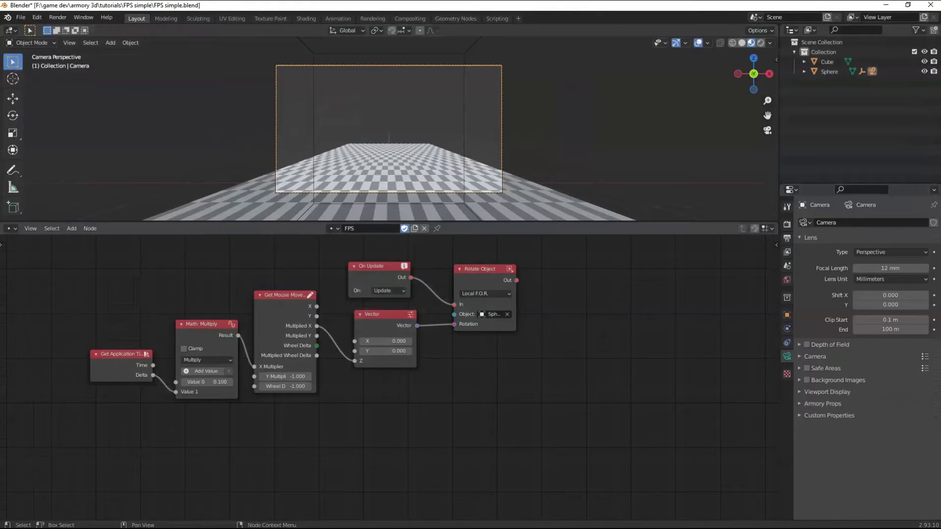
key(ctrl+s)
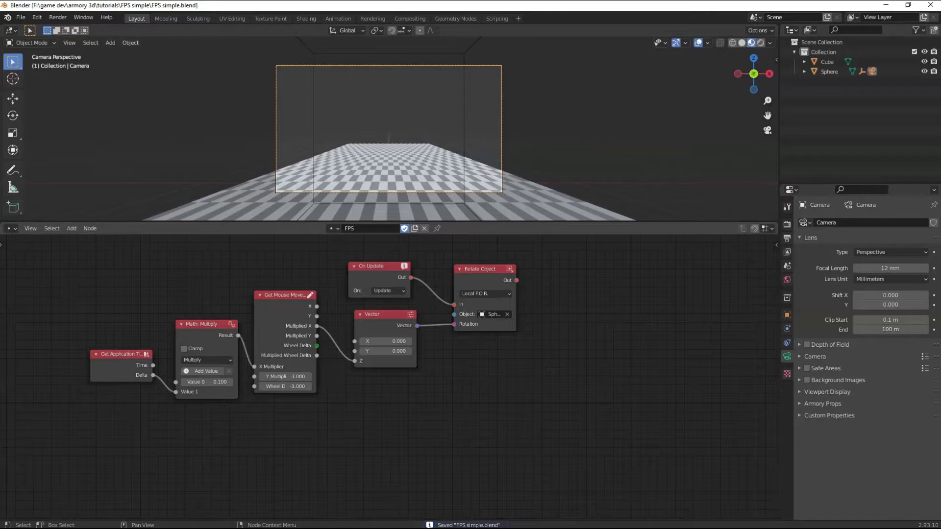
middle_drag(392, 372, 386, 348)
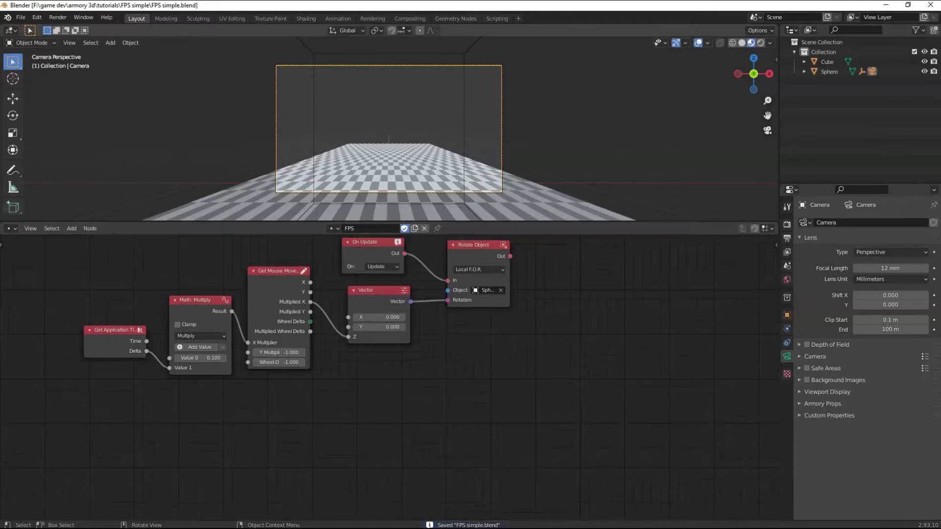
Draw a cube standing at the far end of the checkered floor and return to the selection tool
click(12, 207)
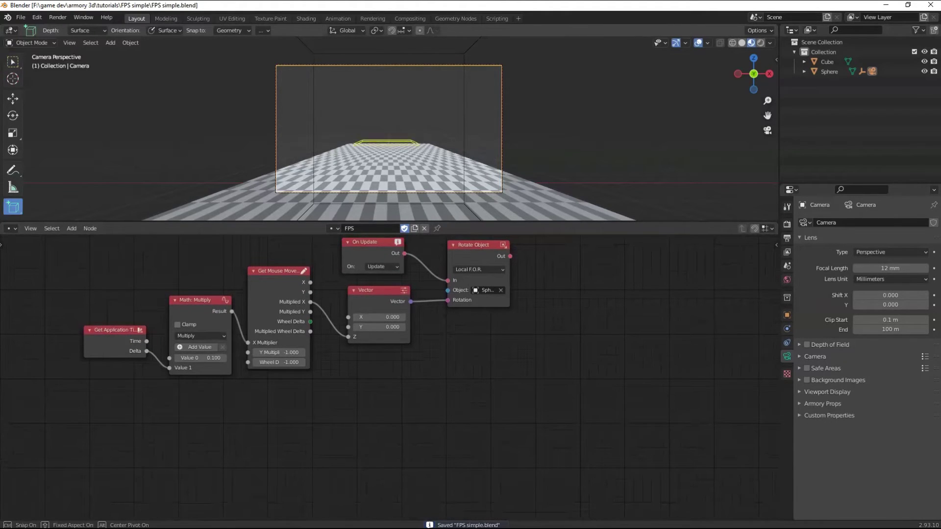
click(418, 91)
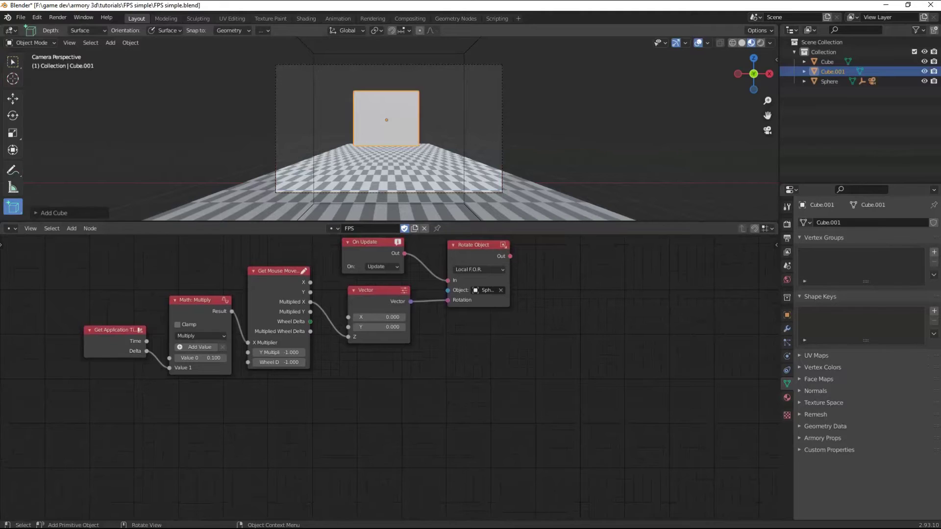
click(13, 62)
Duplicate the entire mouse rotation node chain, place the copy below the original, and deselect it
middle_drag(392, 363, 392, 364)
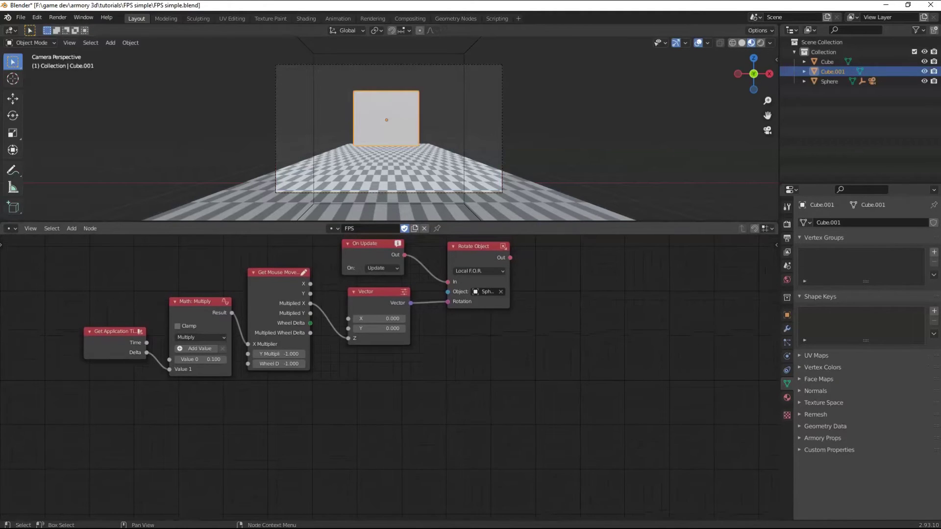
drag(591, 429, 87, 253)
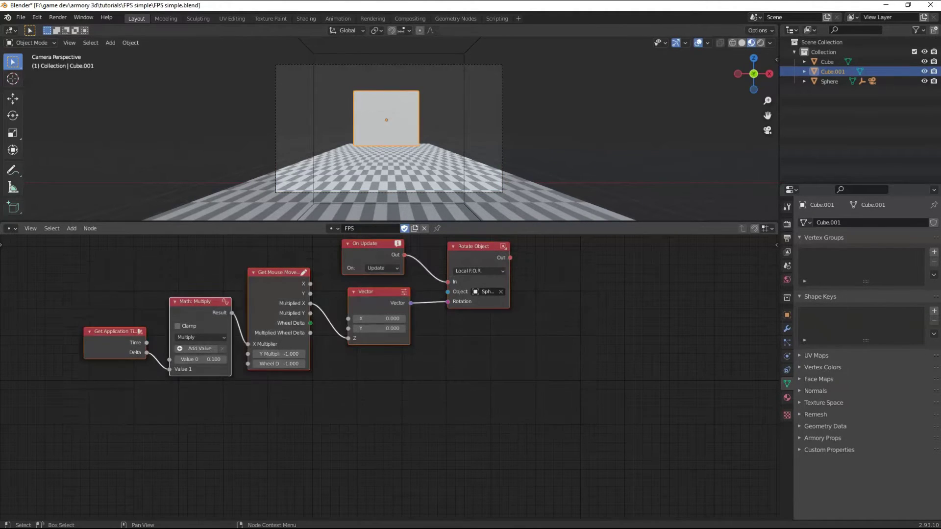
key(shift+d)
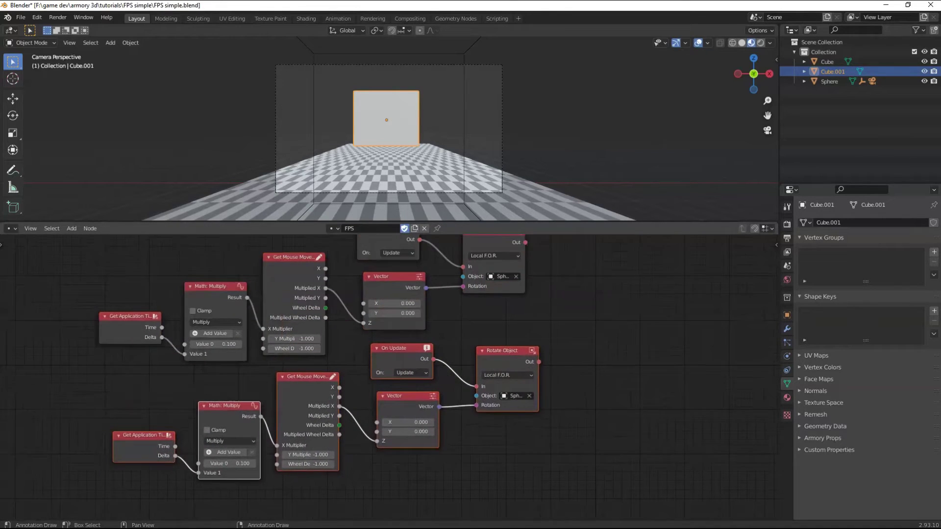
middle_drag(392, 412, 413, 333)
scroll(389, 377, up, 2)
key(alt+a)
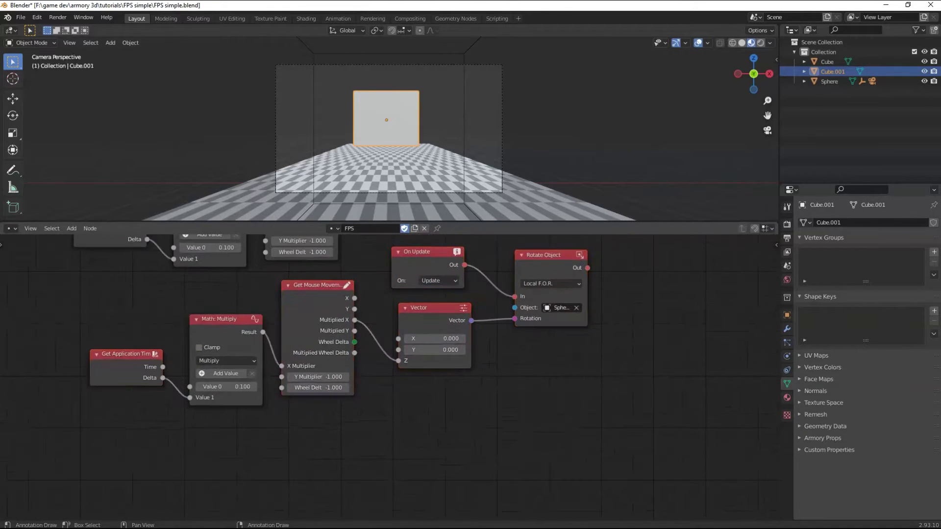
Replace the sphere with the Empty at the camera as the duplicated Rotate Object node's target object
middle_drag(389, 377, 373, 416)
middle_drag(387, 132, 439, 124)
scroll(458, 137, down, 5)
scroll(506, 139, up, 5)
click(435, 123)
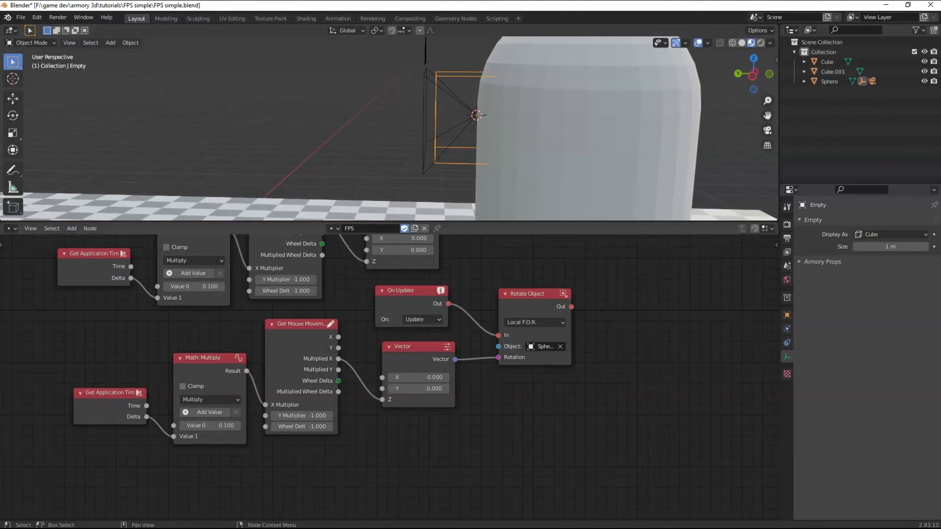
click(560, 346)
click(560, 347)
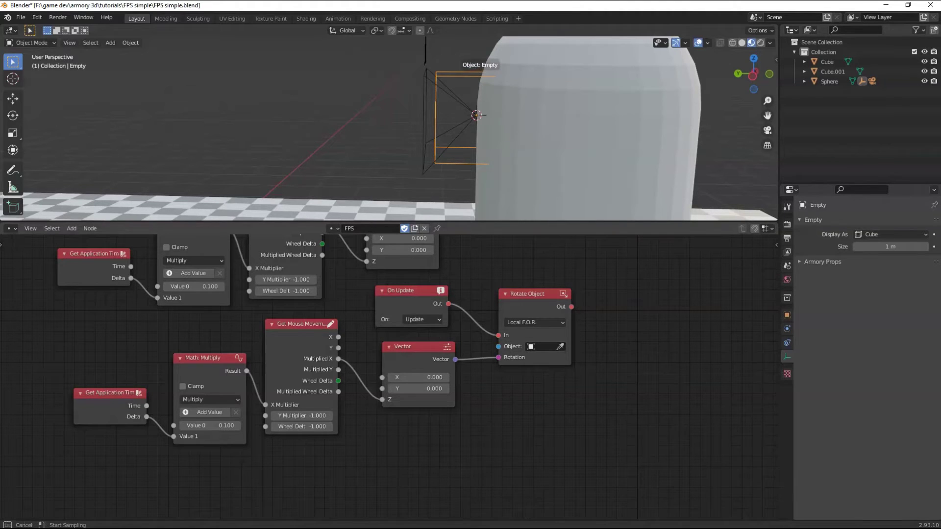
click(473, 74)
scroll(495, 112, down, 2)
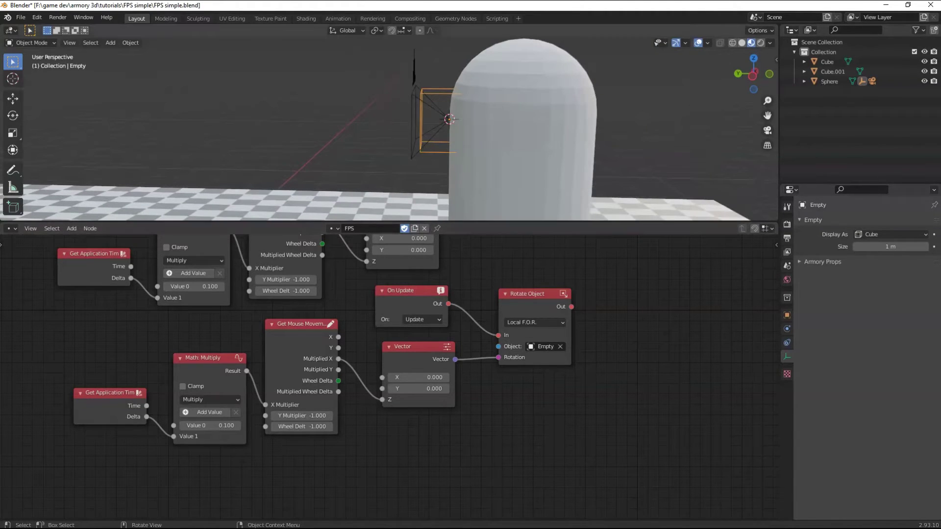
Select the capsule and shift the duplicated Rotate Object node slightly down
click(515, 113)
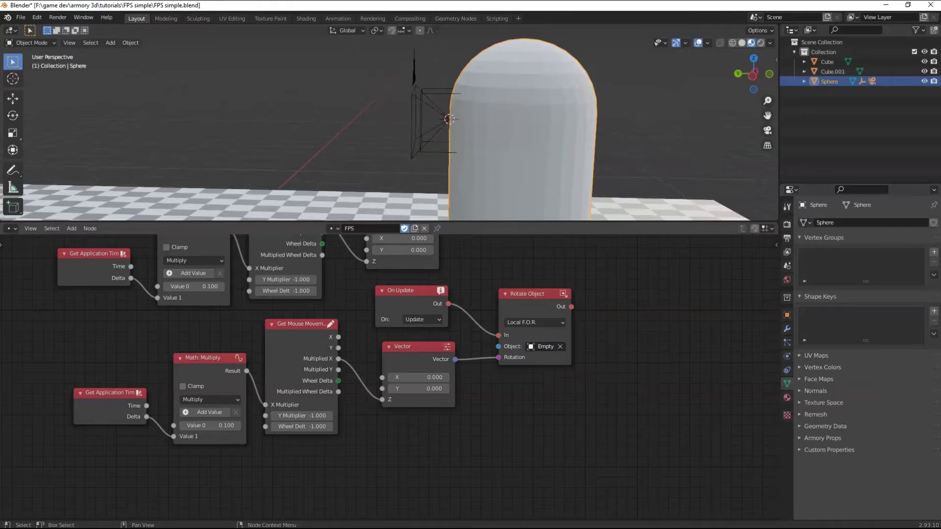
drag(528, 295, 527, 301)
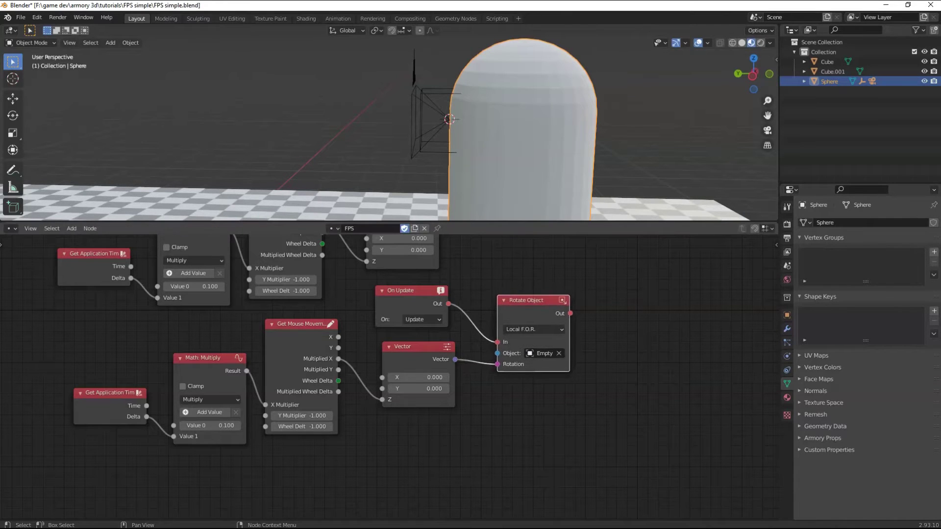
middle_drag(527, 302, 522, 318)
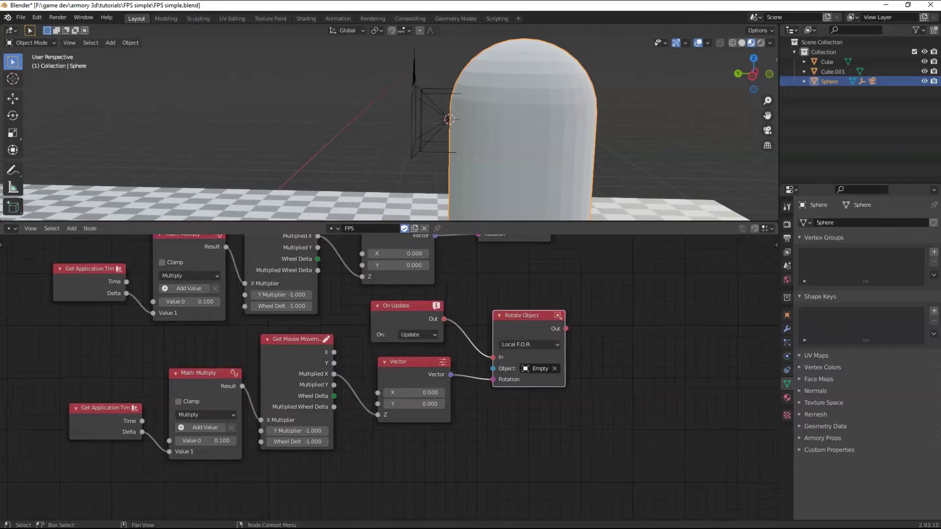
Rewire the duplicated chain so Multiplied Y feeds the Vector's X and the Multiply result feeds the Y Multiplier
drag(334, 385, 378, 392)
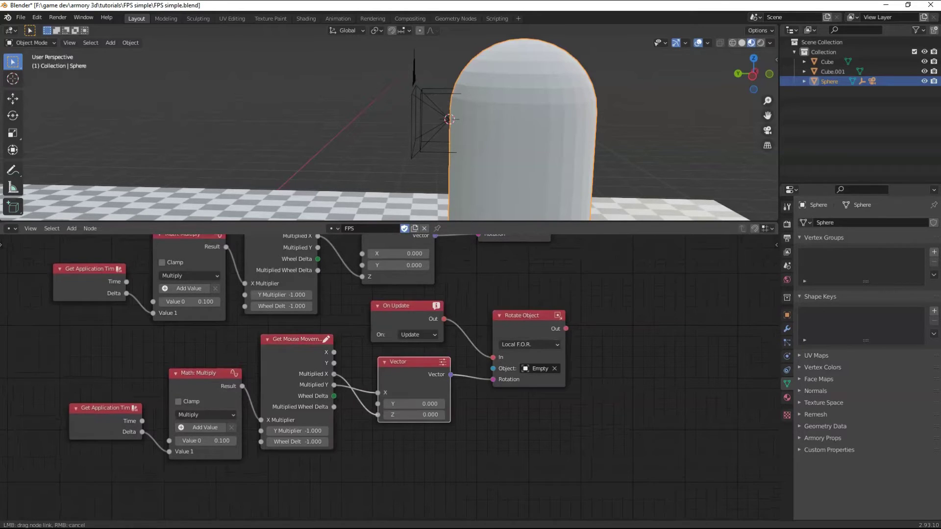
scroll(377, 392, up, 2)
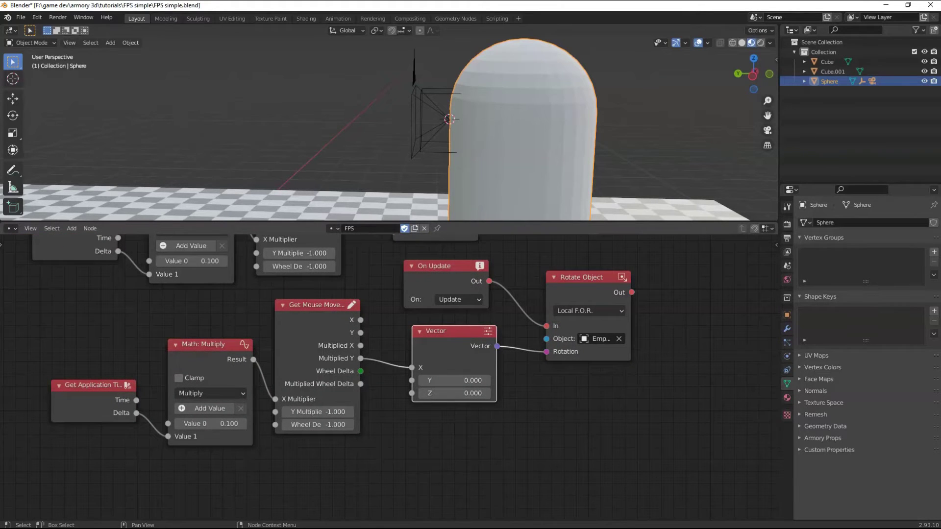
drag(253, 359, 262, 398)
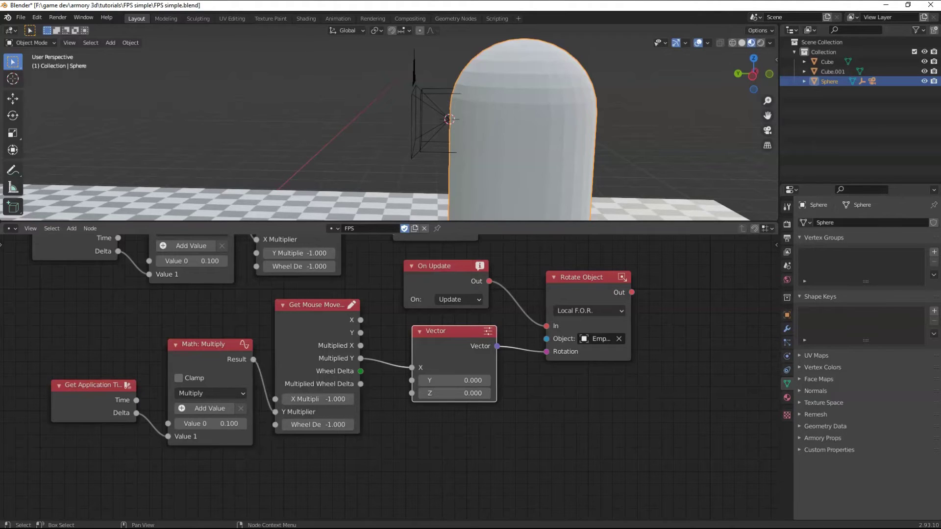
middle_drag(263, 398, 262, 416)
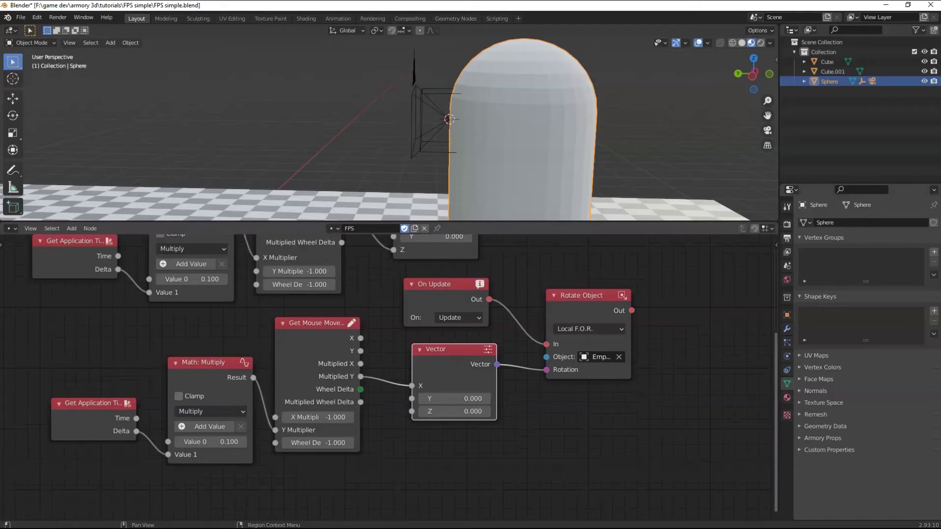
Run the game in the Armory Player to test looking around, and close the game window
click(787, 224)
click(836, 458)
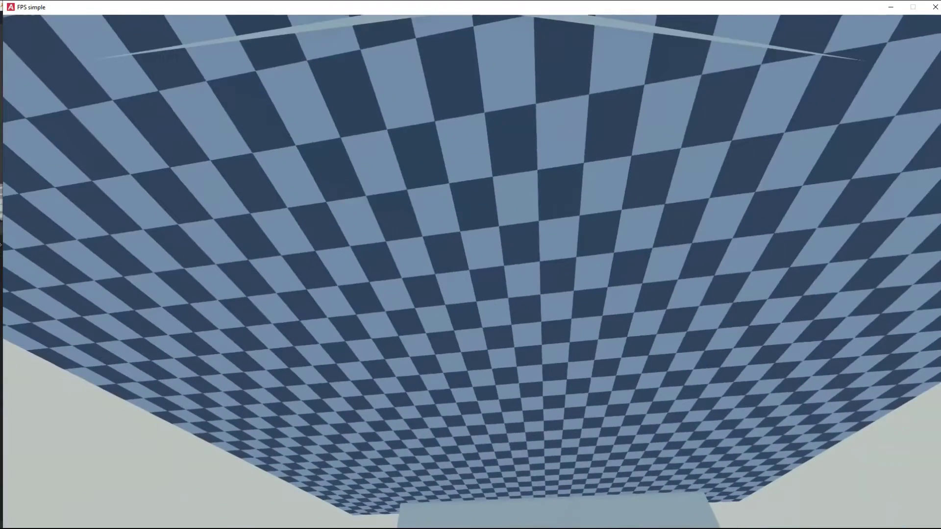
click(935, 7)
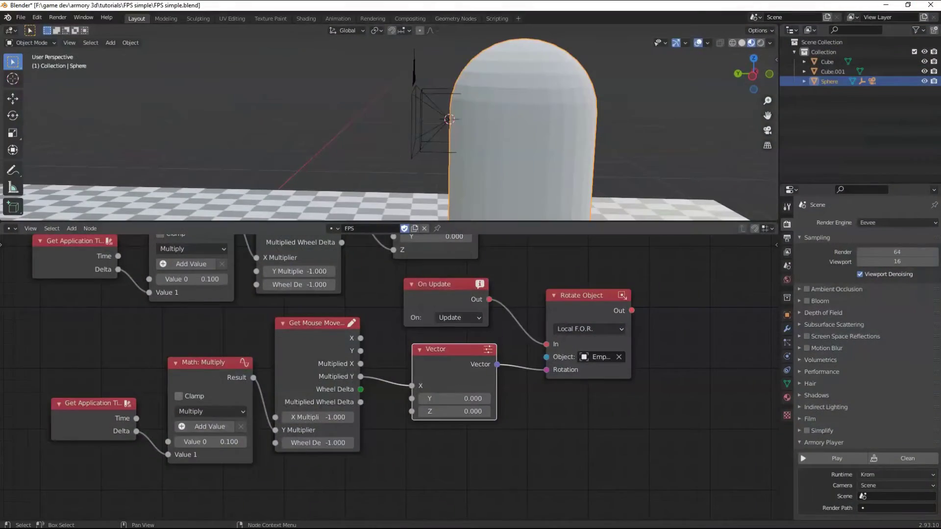
Add a Set Cursor State node in the empty space beside the rotation chains
middle_drag(643, 285, 463, 335)
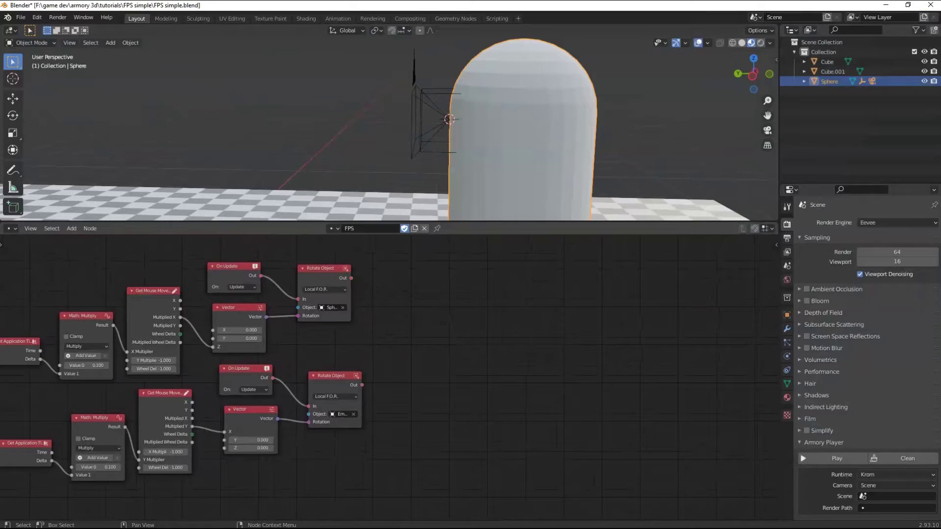
key(shift+a)
text(scusor)
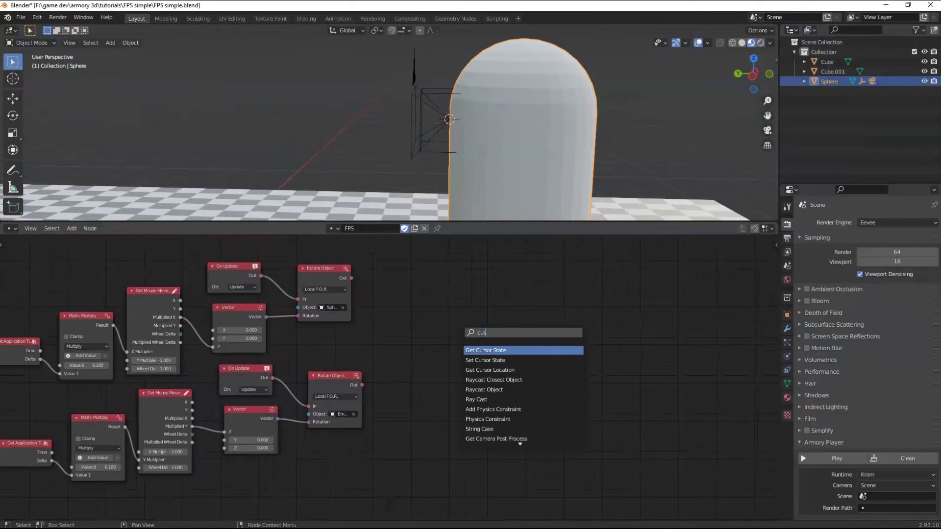
key(Down)
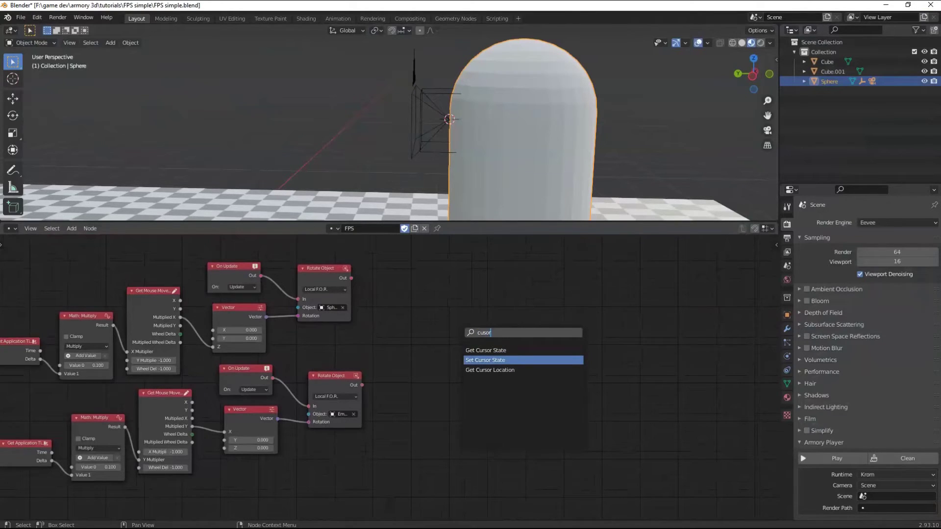
key(Return)
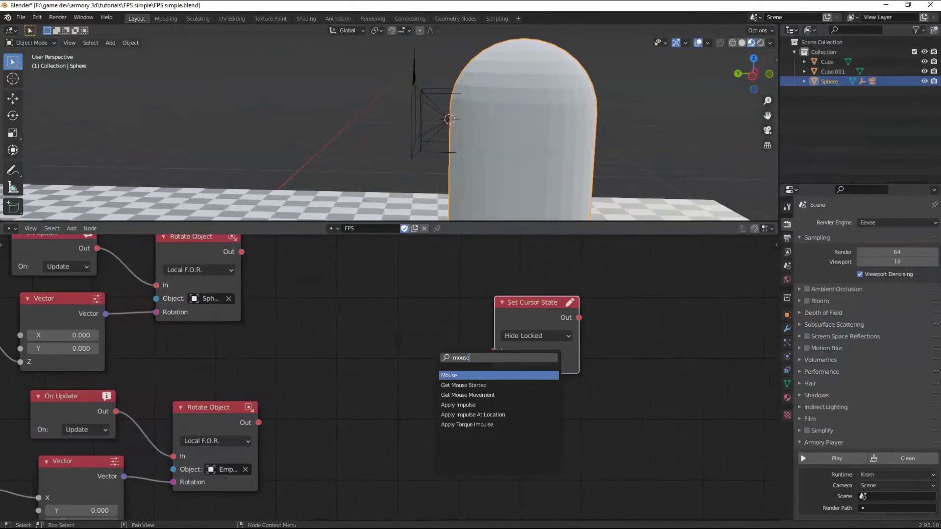
Add a left Mouse node set to Started, link its Out to Set Cursor State's In, and enable State
key(Return)
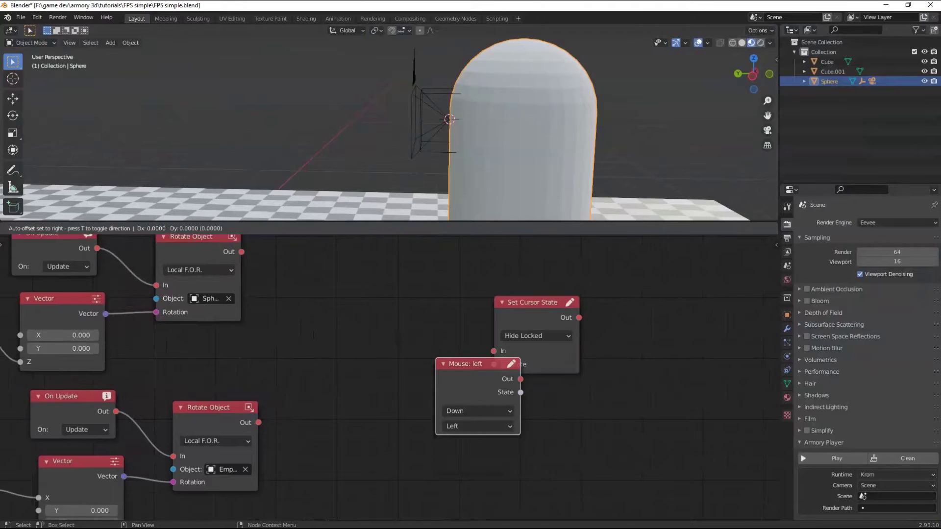
click(377, 304)
drag(461, 326, 493, 350)
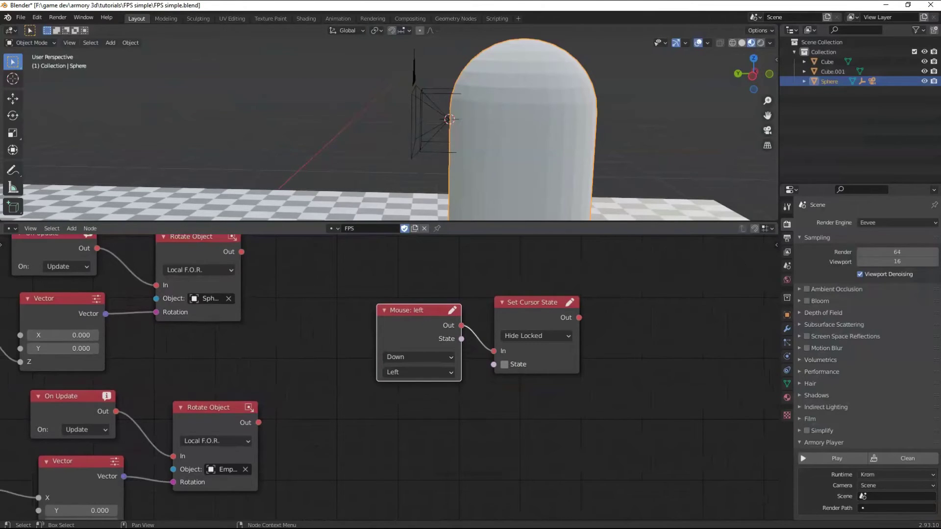
click(419, 357)
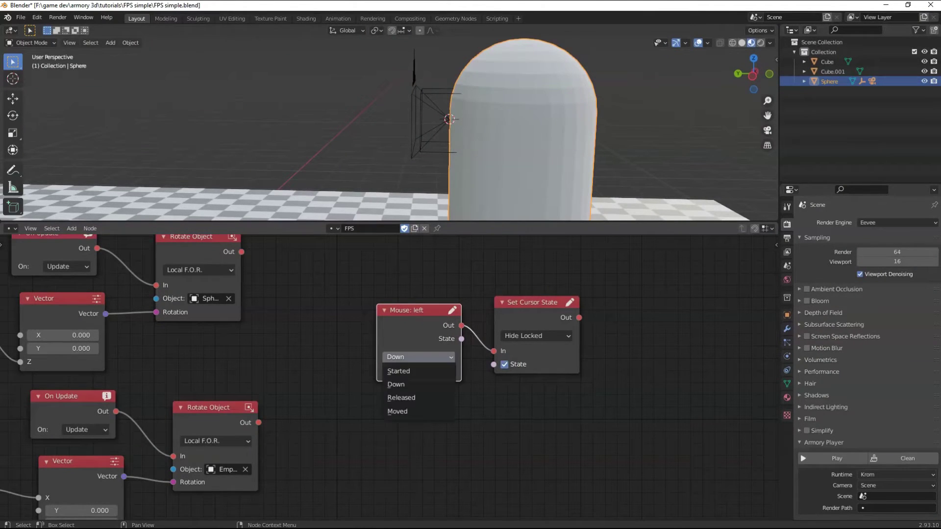
click(417, 371)
Duplicate the Mouse and Set Cursor State pair below, disable State on the copy, and delete the copied Mouse node
middle_drag(595, 420, 566, 387)
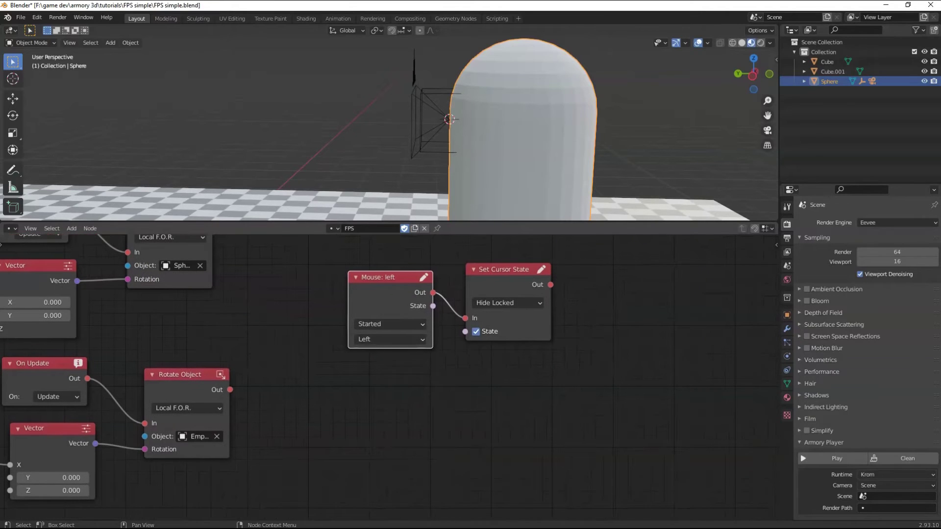
drag(566, 387, 364, 298)
key(shift+d)
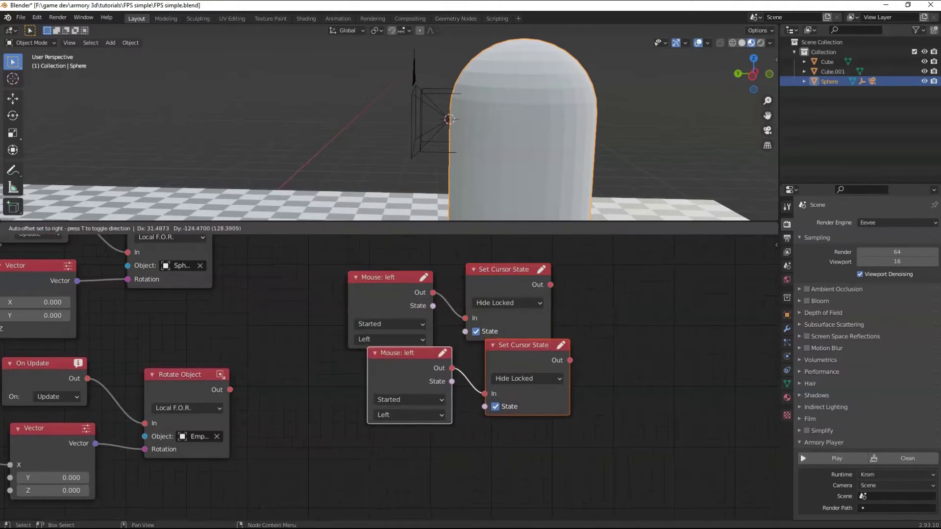
click(467, 422)
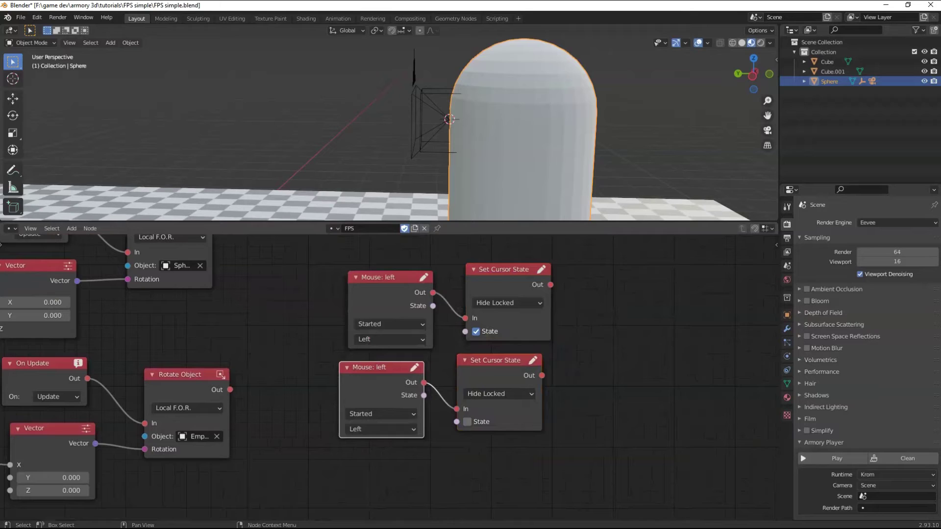
key(x)
Add a Keyboard node in front of the lower Set Cursor State node
key(shift+a)
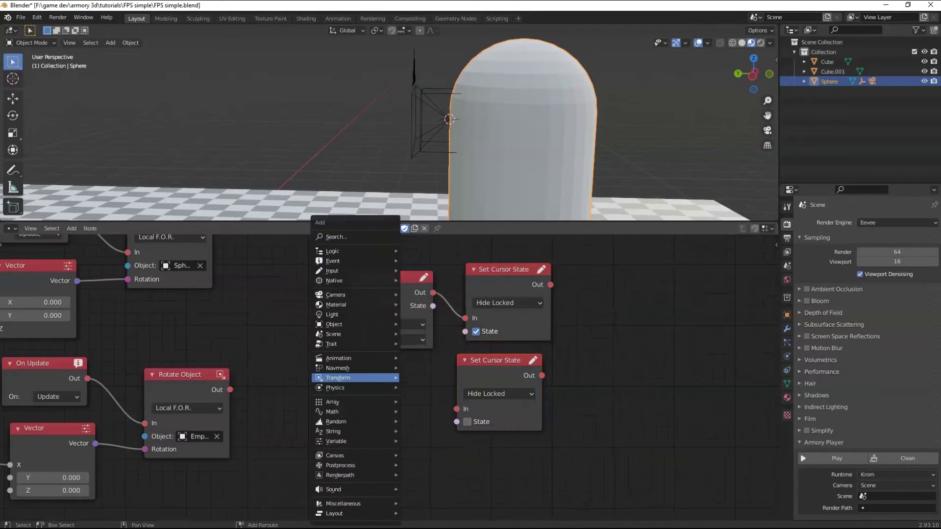
text(m)
key(BackSpace)
text(keyb)
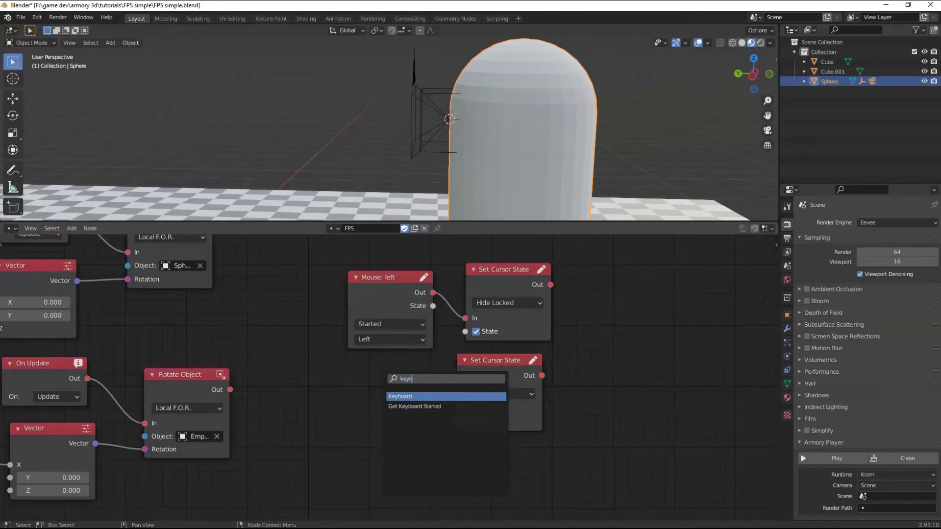
key(Return)
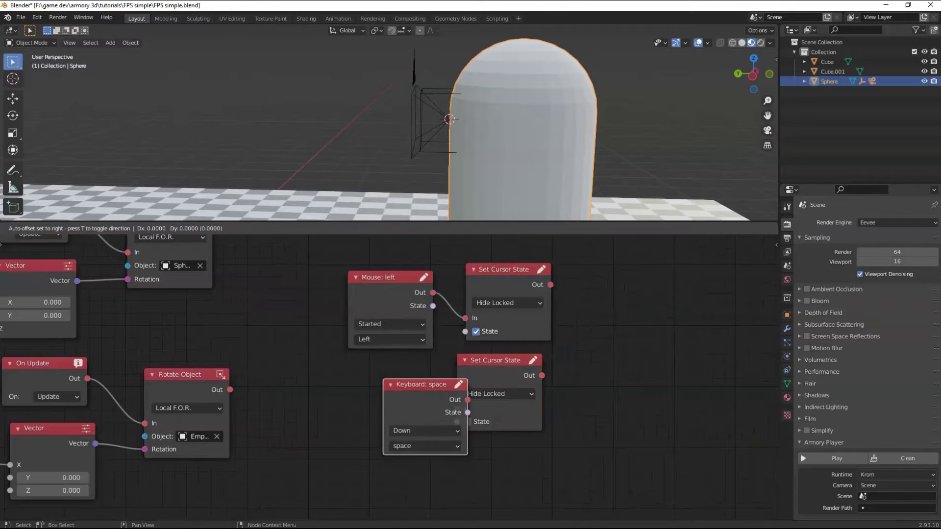
click(385, 421)
Set the Keyboard node to Started and escape, link its Out to the lower Set Cursor State's In, and save the file
click(385, 421)
click(385, 435)
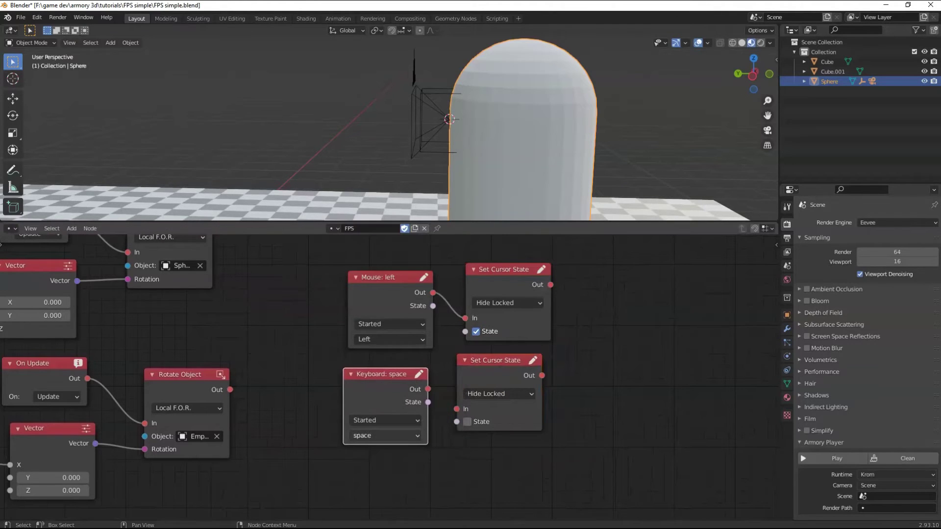
click(384, 436)
click(468, 300)
drag(427, 389, 457, 409)
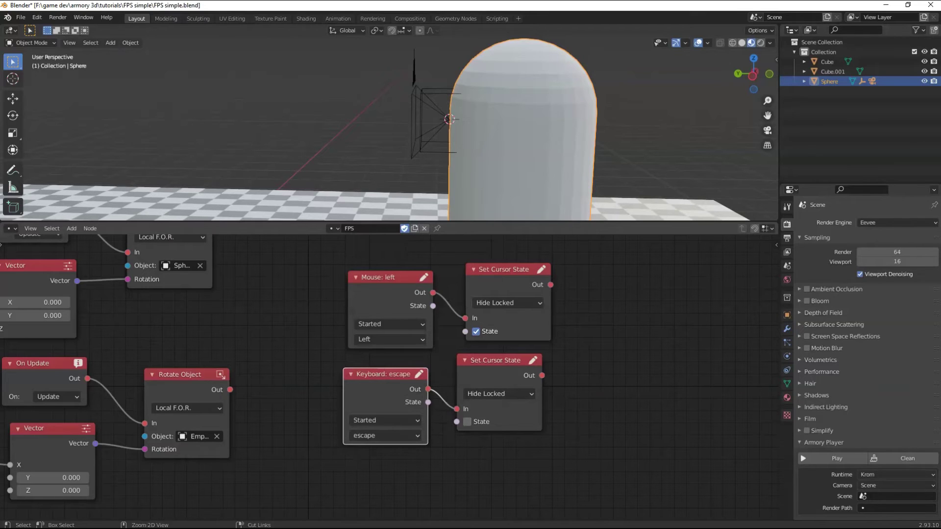
key(ctrl+s)
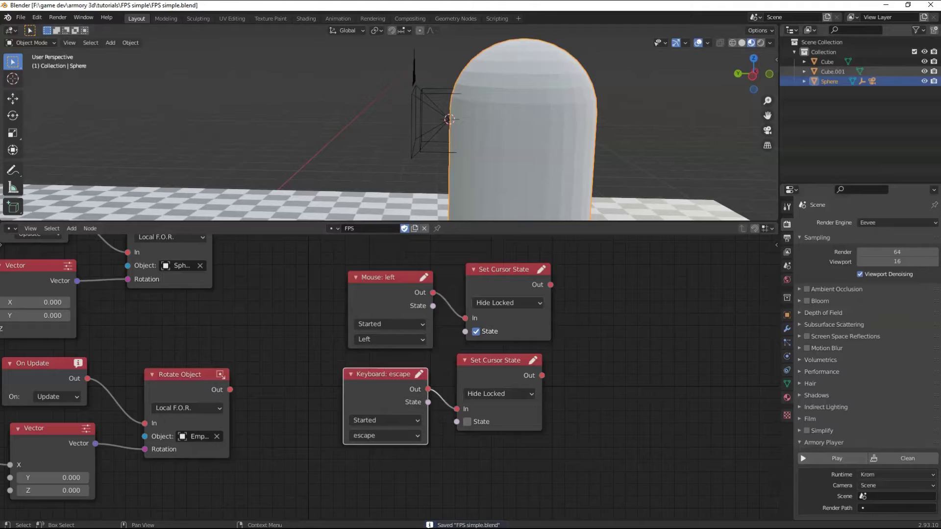
Disable the Sphere in renders and run the game to test the cursor locking
click(933, 82)
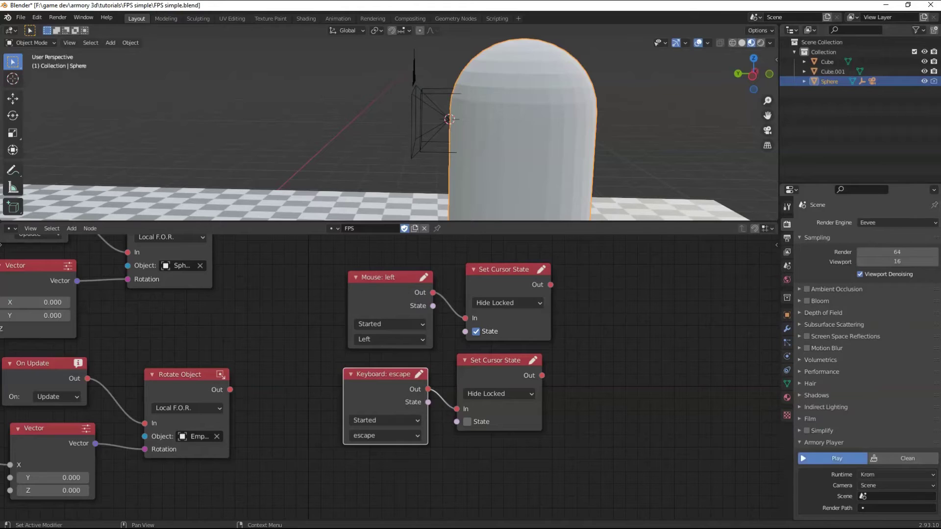
click(837, 458)
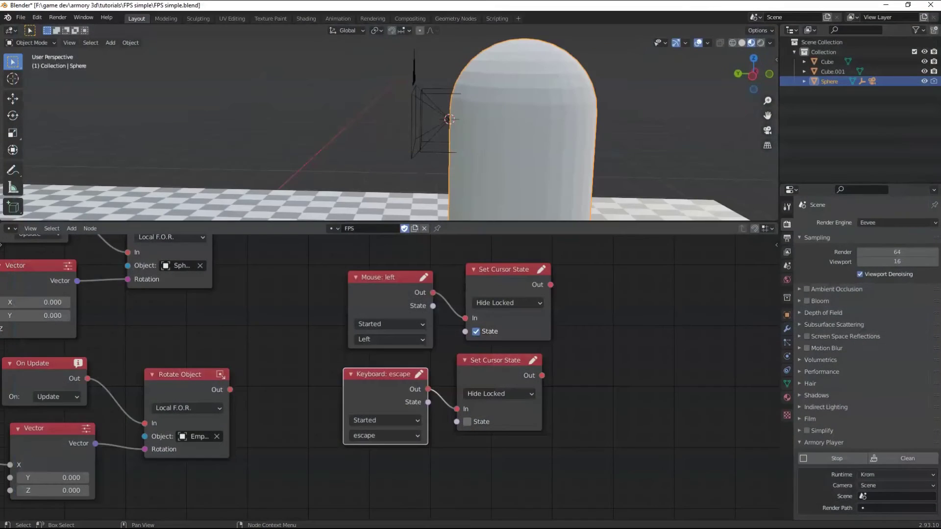
Move the four cursor control nodes slightly up toward the rotation chains and join them in a frame
scroll(392, 372, down, 5)
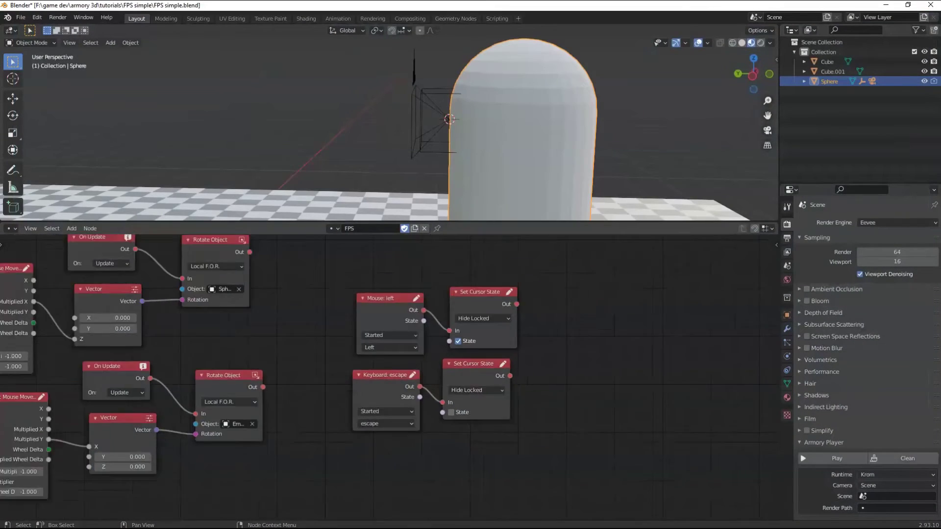
middle_drag(564, 383, 539, 392)
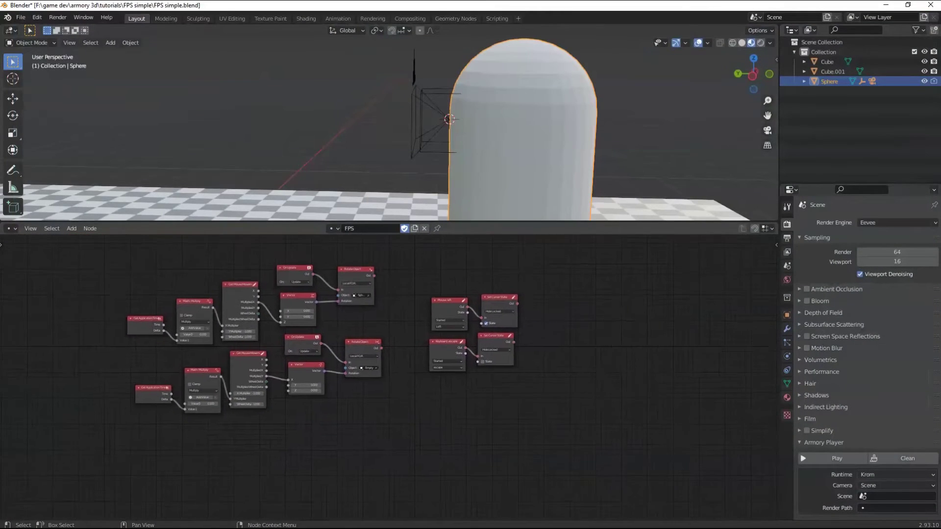
drag(561, 401, 427, 294)
key(g)
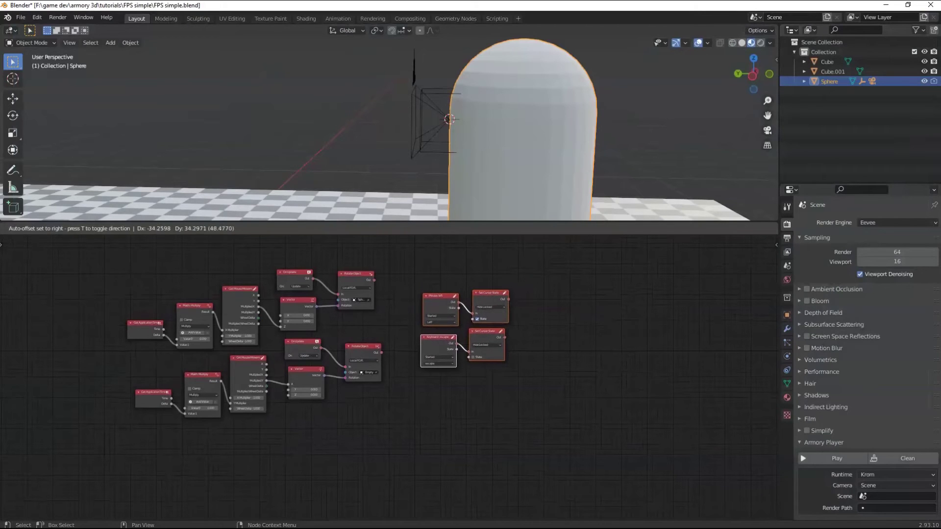
click(416, 284)
key(ctrl+j)
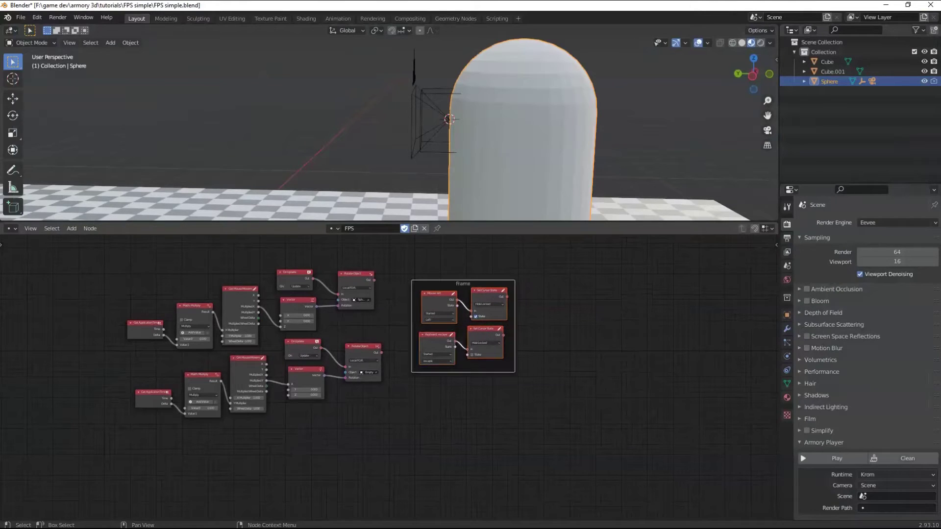
Join all nodes of both rotation chains in a frame and shift it away from the cursor control frame
drag(403, 425, 80, 255)
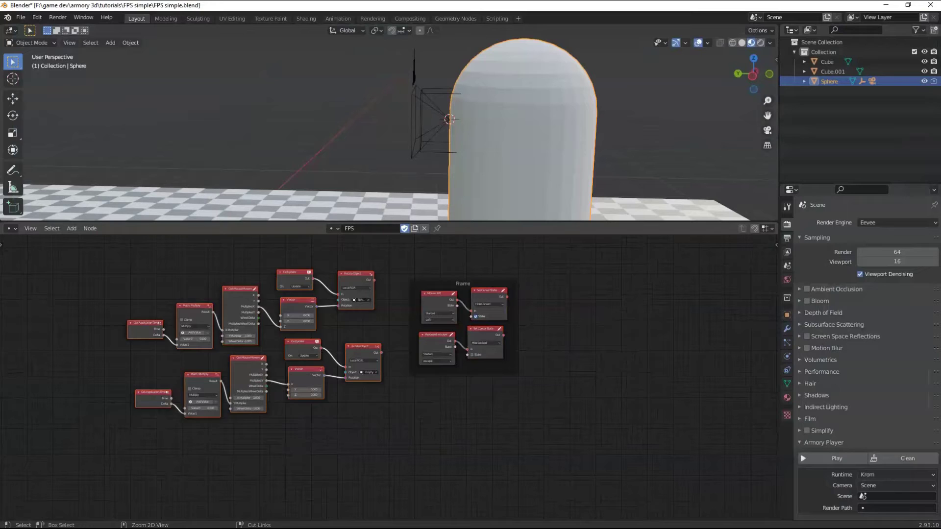
key(ctrl+j)
key(g)
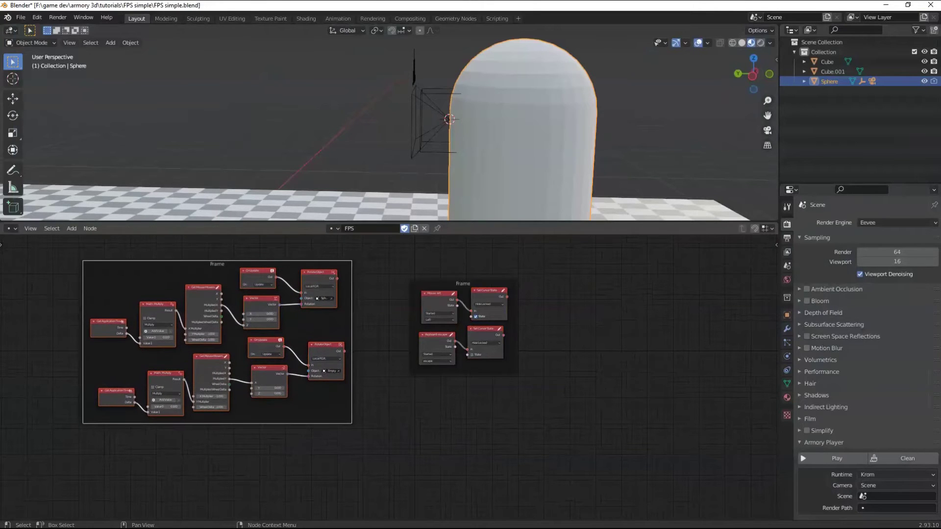
Move the cursor control frame directly beside the rotation frame, aligned with its upper edge, and deselect it
drag(462, 283, 407, 264)
click(490, 373)
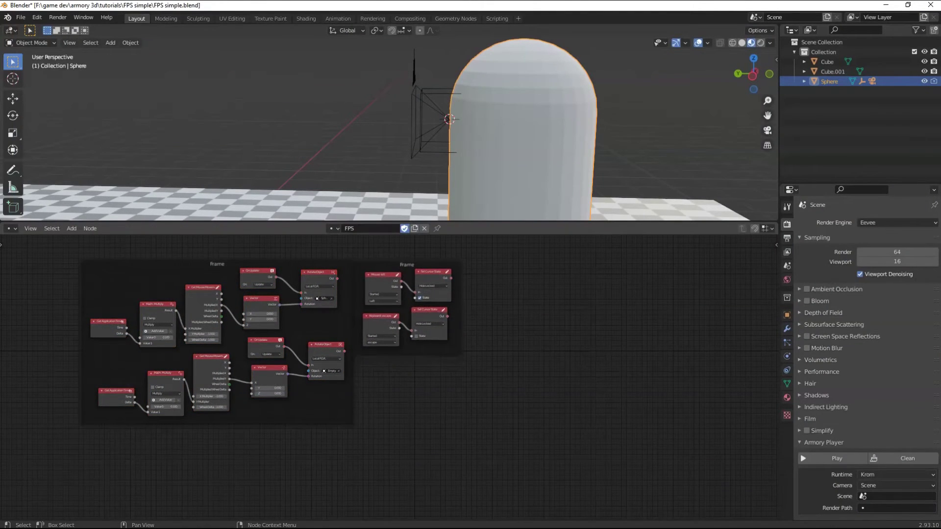
scroll(392, 381, up, 4)
middle_drag(392, 381, 270, 423)
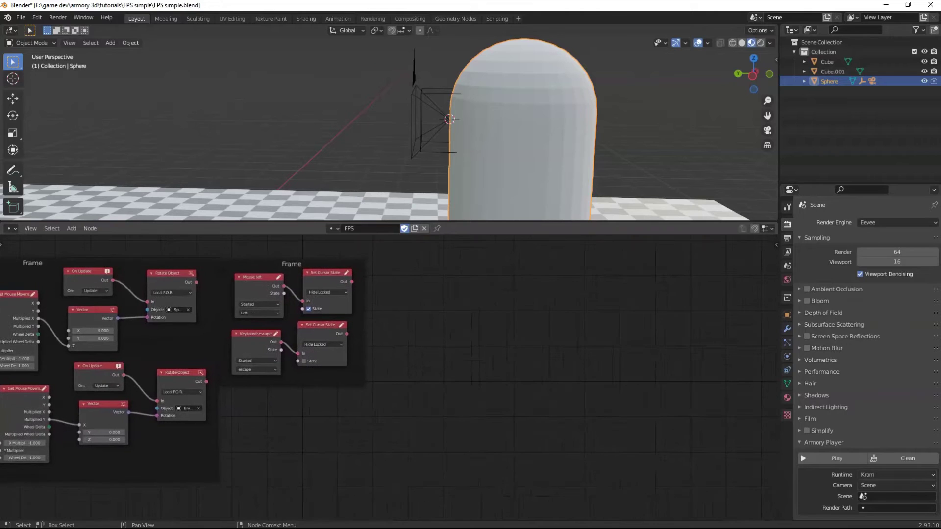
drag(292, 264, 296, 264)
click(425, 339)
Show the Sphere's object properties and enlarge the 3D viewport so the whole capsule is in view
middle_drag(425, 338, 405, 336)
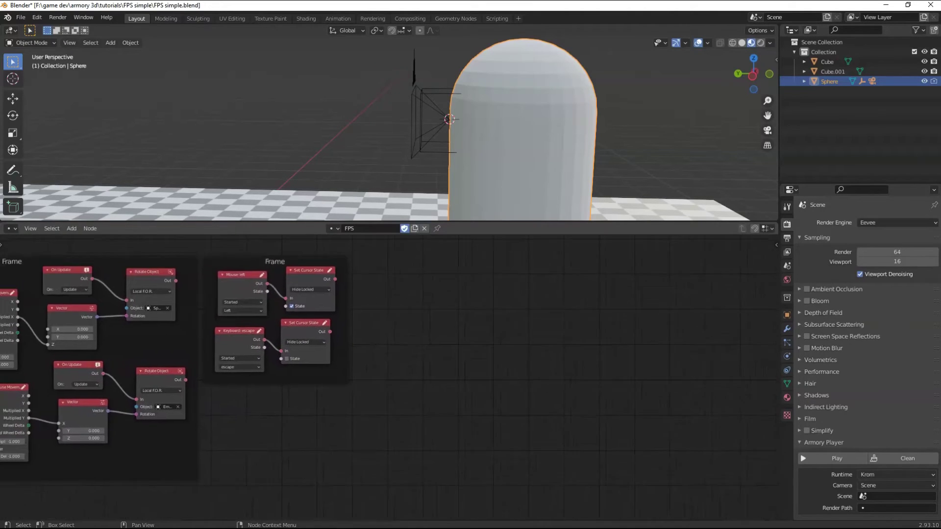
scroll(397, 377, up, 3)
middle_drag(453, 385, 385, 400)
scroll(389, 398, down, 2)
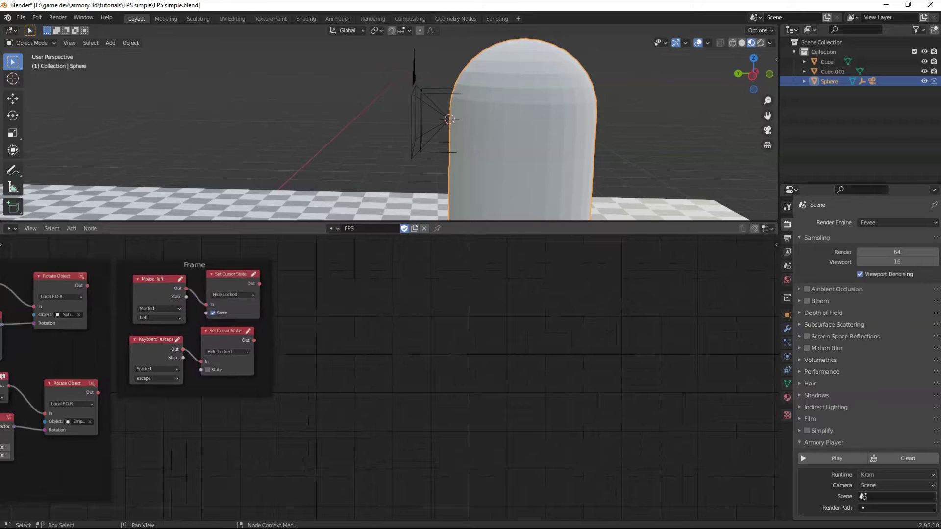
click(787, 316)
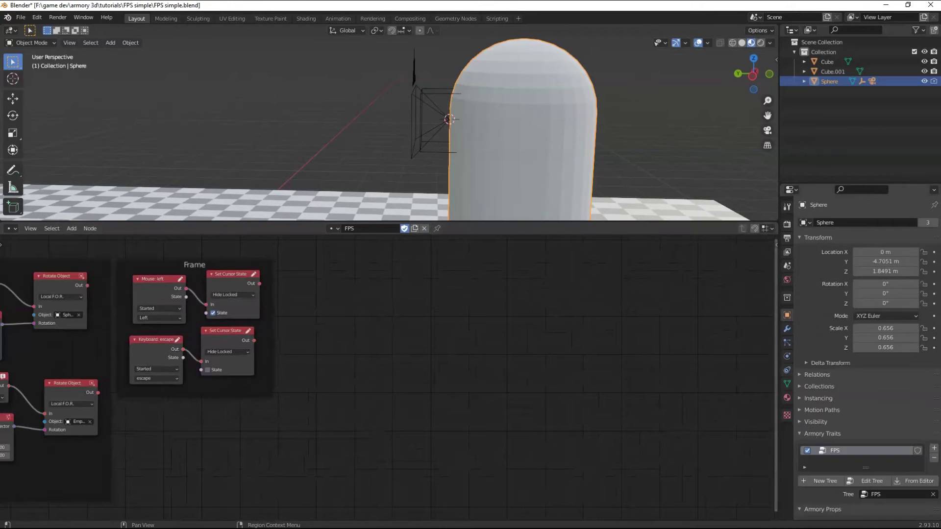
scroll(867, 367, down, 1)
scroll(867, 368, down, 3)
scroll(389, 128, down, 6)
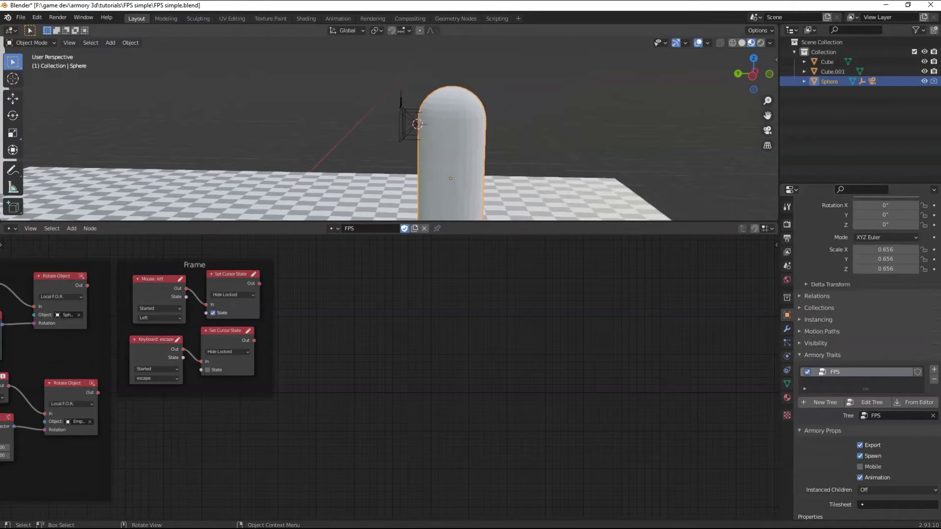
drag(392, 222, 392, 245)
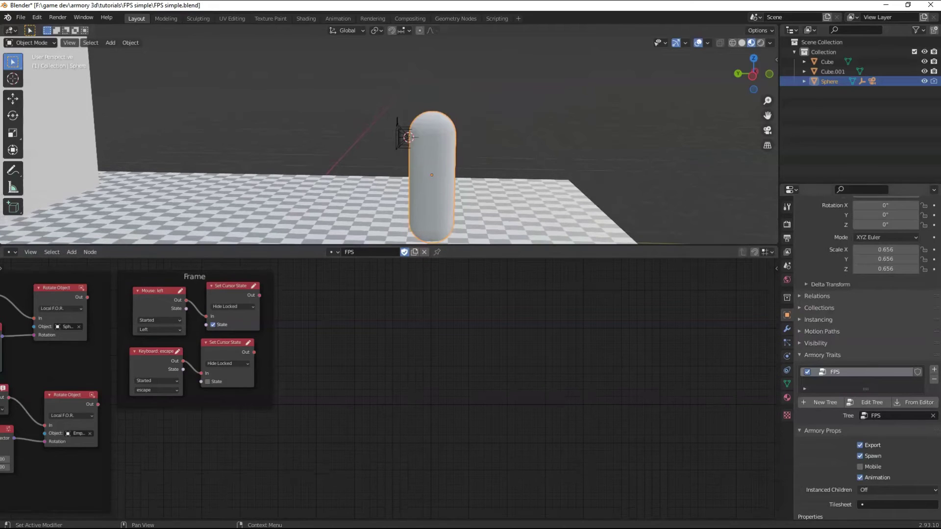
scroll(371, 192, up, 3)
middle_drag(371, 192, 289, 192)
scroll(389, 141, down, 5)
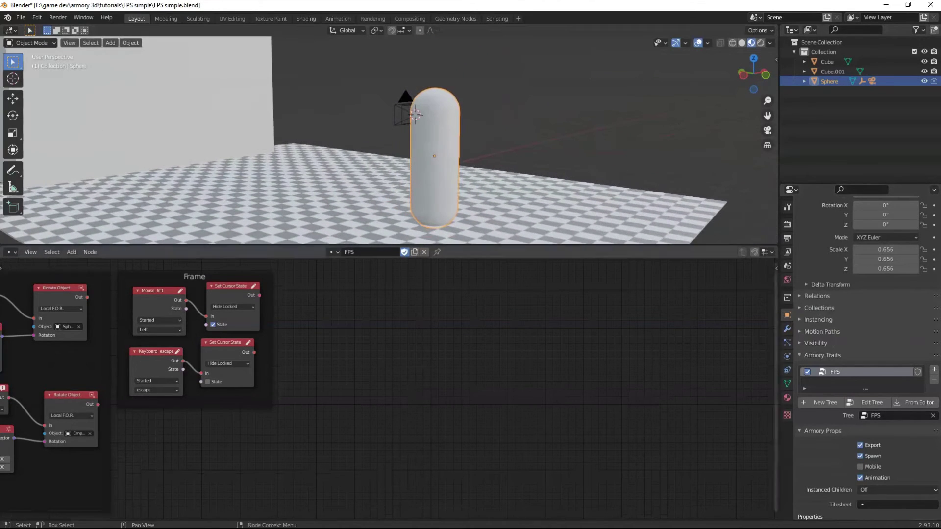
Add a Float Armory property to the Sphere, name it speed and set its value to 0.50
scroll(862, 353, down, 3)
scroll(862, 352, down, 3)
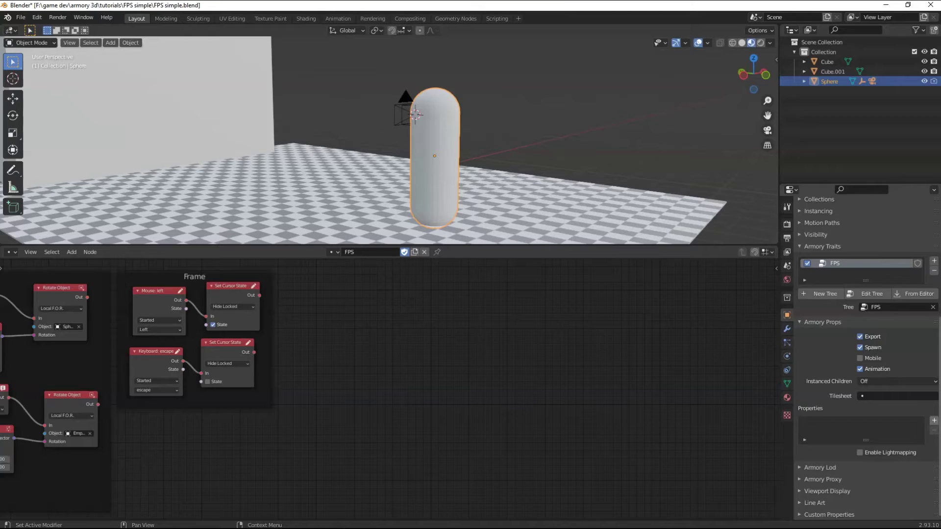
click(934, 421)
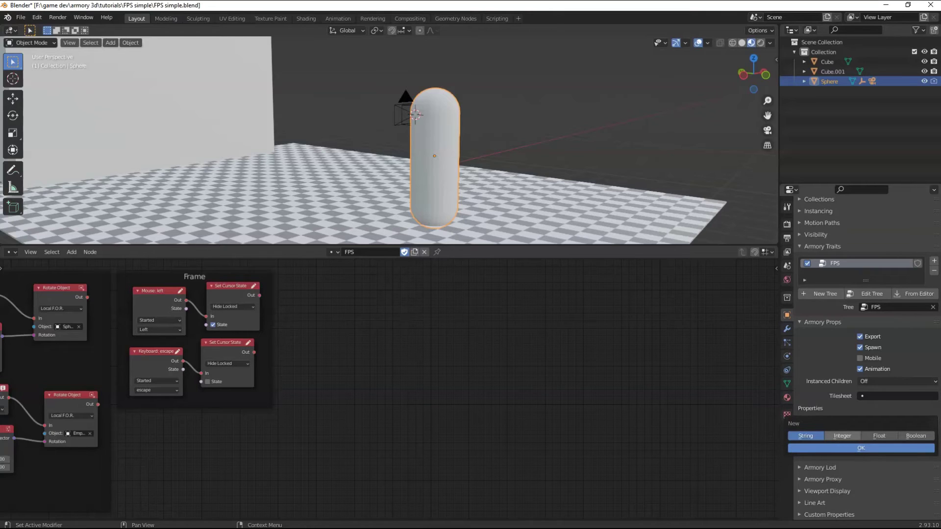
click(879, 435)
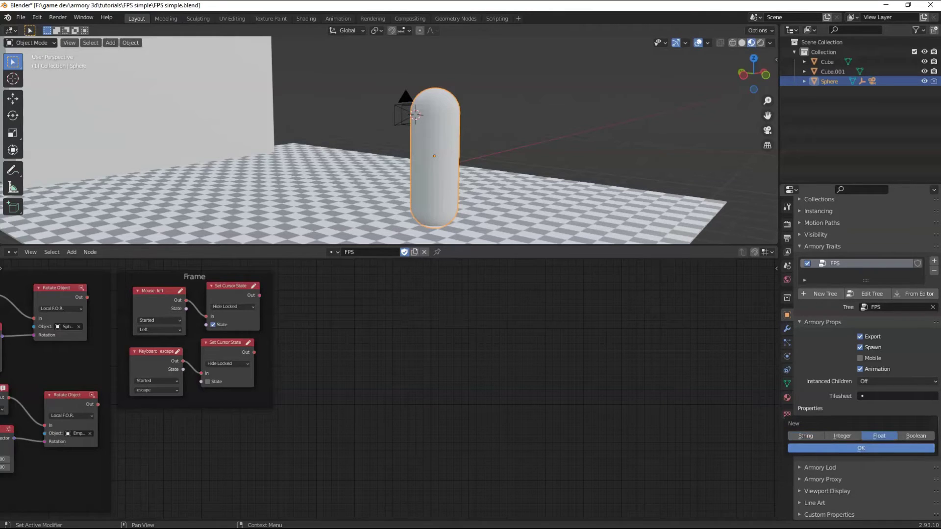
click(861, 448)
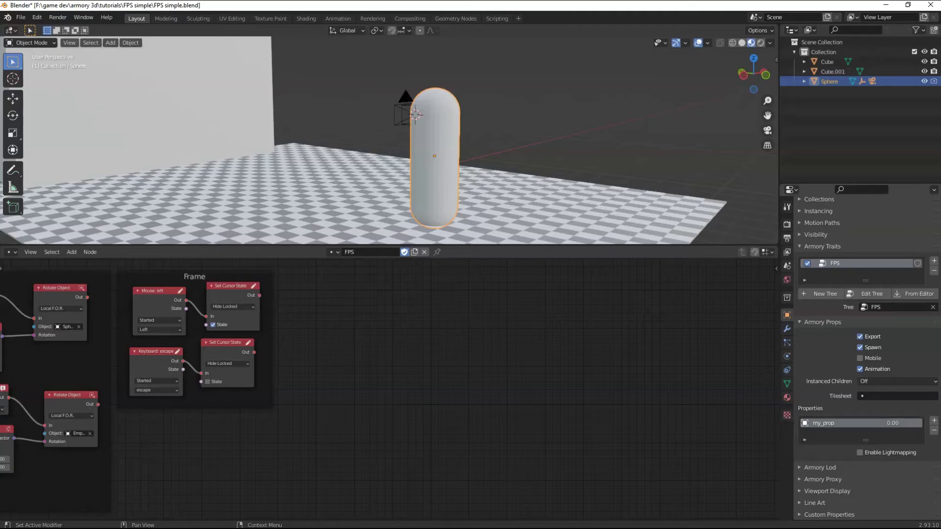
double_click(828, 424)
text(speed)
click(893, 423)
key(Return)
Add a Get Object Property node beside the cursor control frame, with the Sphere as object and speed as property
scroll(387, 387, up, 1)
middle_drag(511, 376, 485, 401)
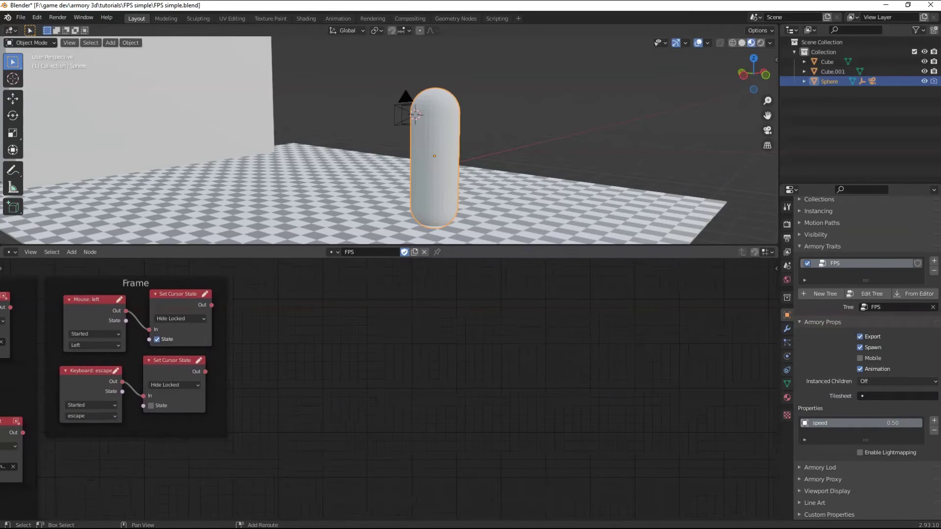
key(shift+a)
text(s)
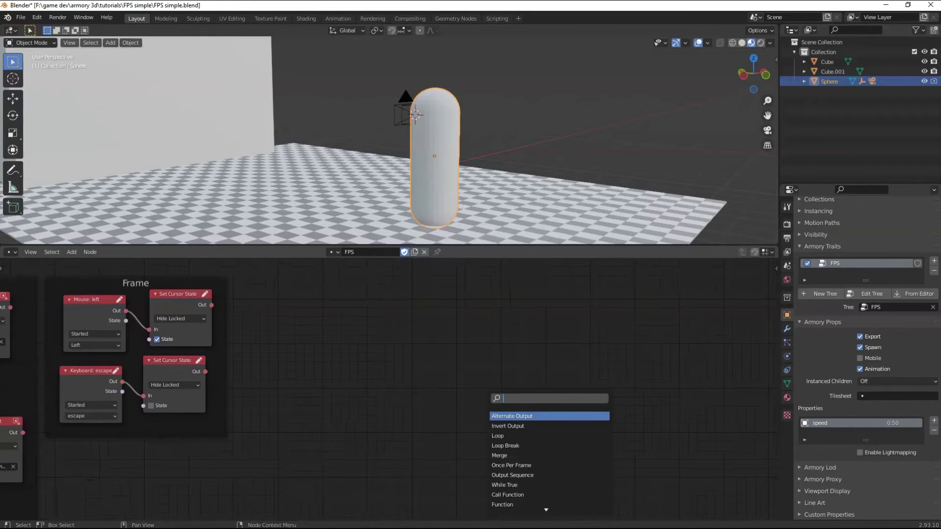
text(get prop)
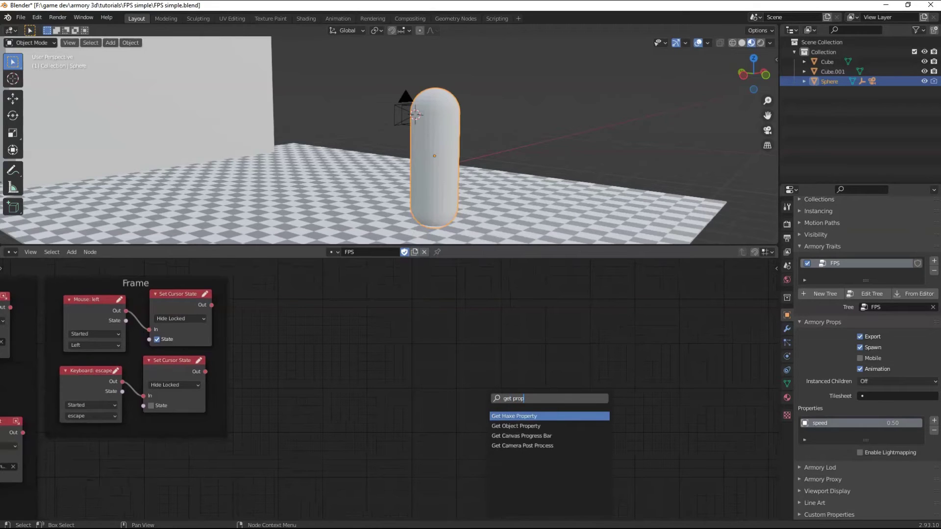
key(Down)
key(Return)
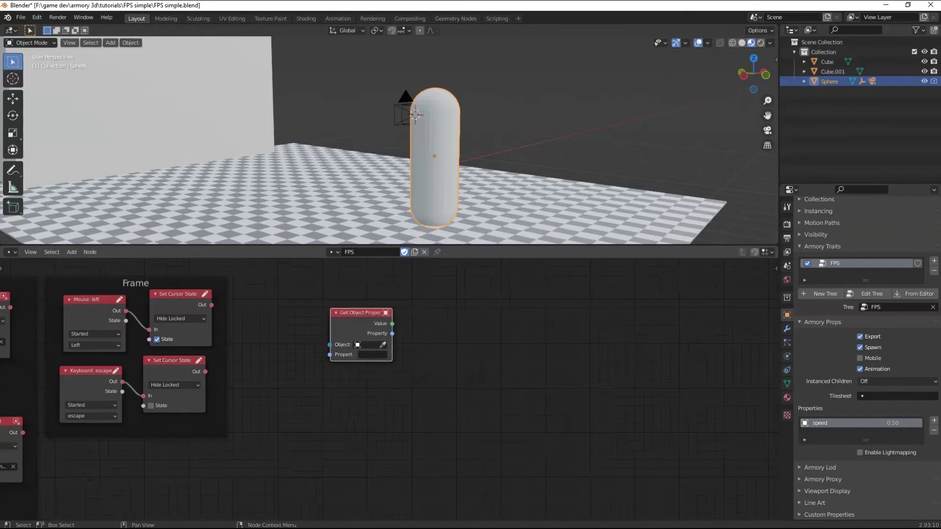
click(434, 120)
click(372, 355)
key(Return)
drag(392, 324, 456, 323)
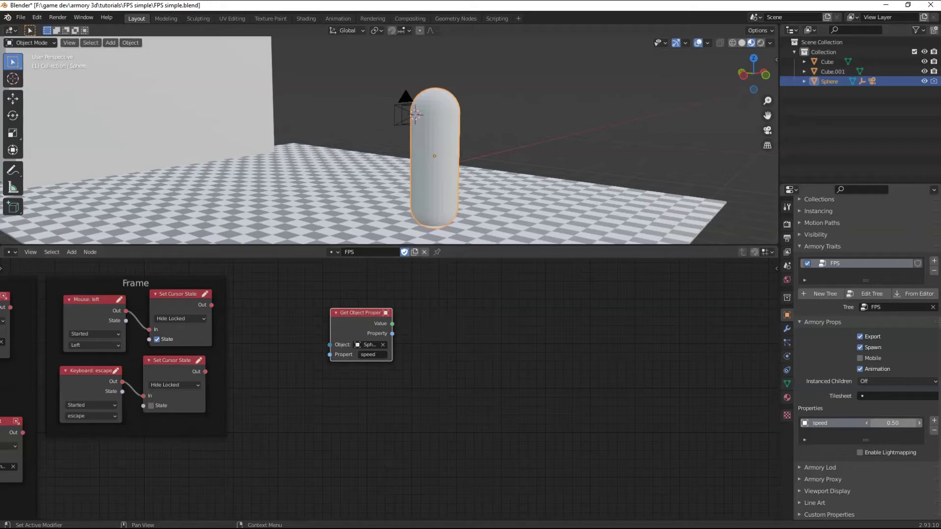
mouse_move(359, 315)
mouse_down()
mouse_move(408, 342)
mouse_move(358, 327)
mouse_up()
Add a Translate Object node beside the Get Object Property node, leaving a gap between them
key(shift+a)
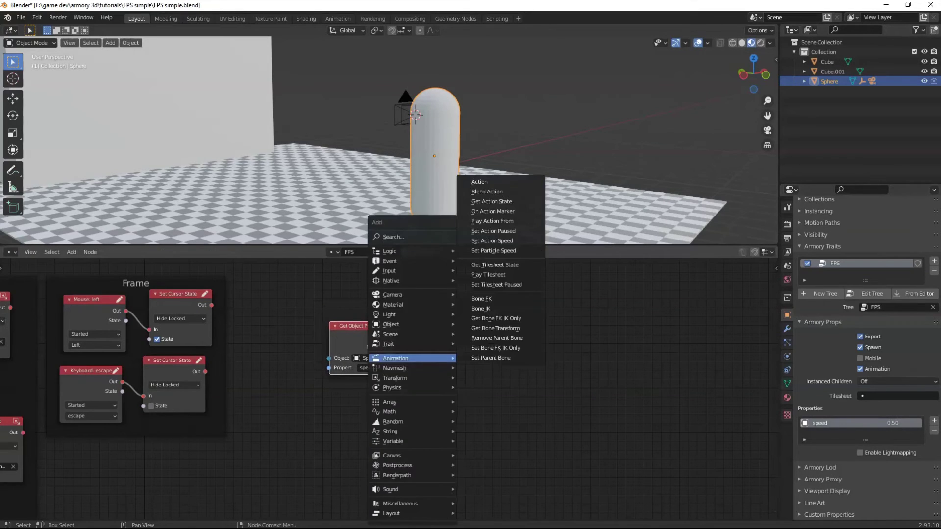
text(str)
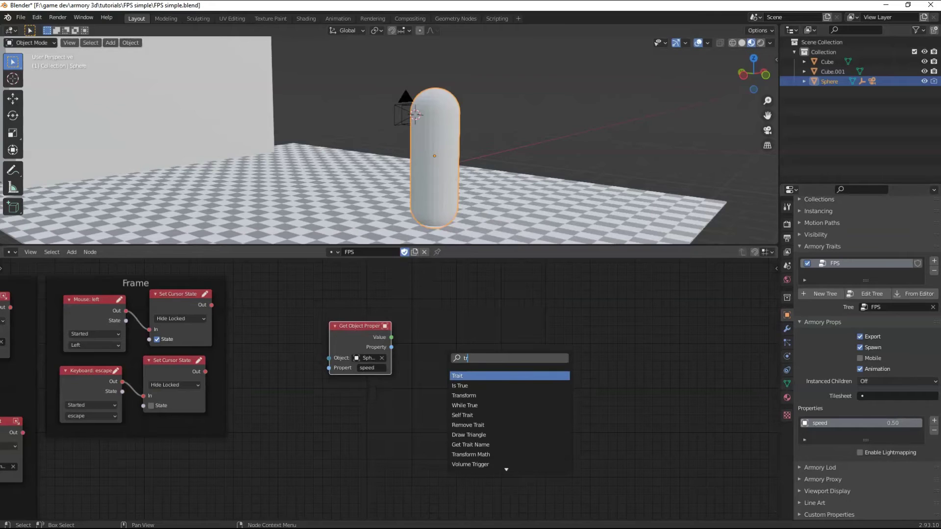
text(anslate)
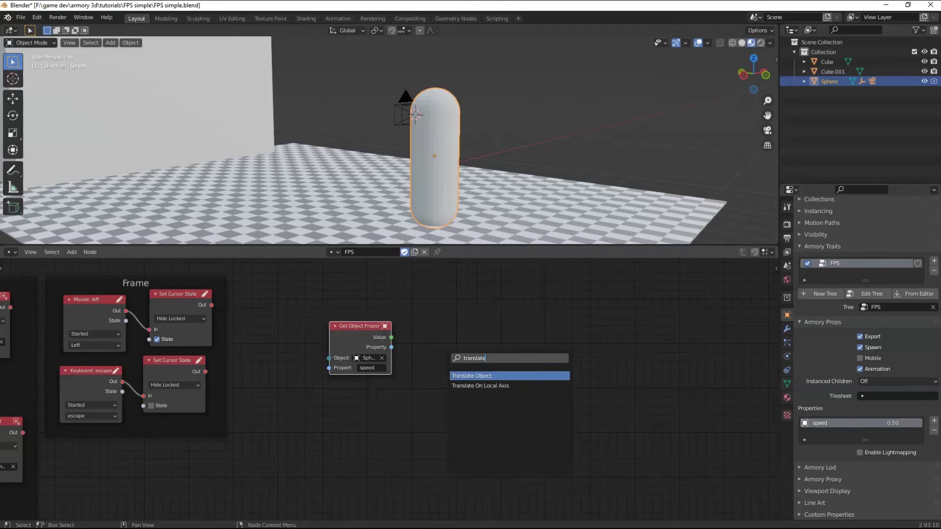
key(Return)
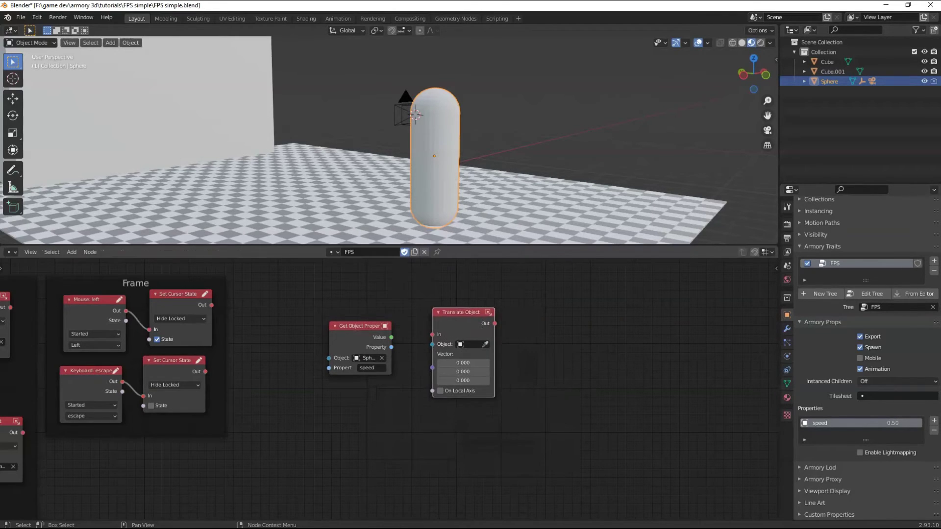
click(463, 363)
drag(462, 314, 510, 312)
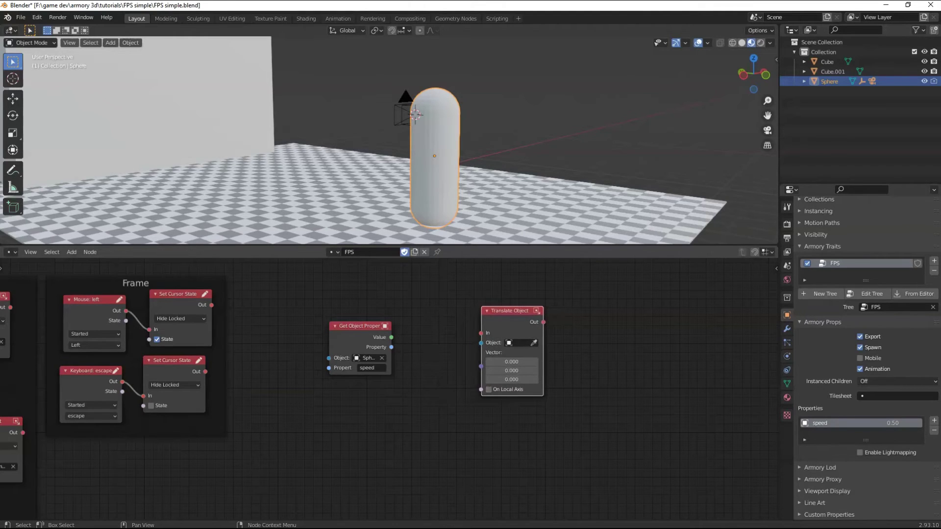
Add a Vector node between the two nodes, connect it to Translate Object's Vector input and space the nodes apart
key(shift+a)
text(vector)
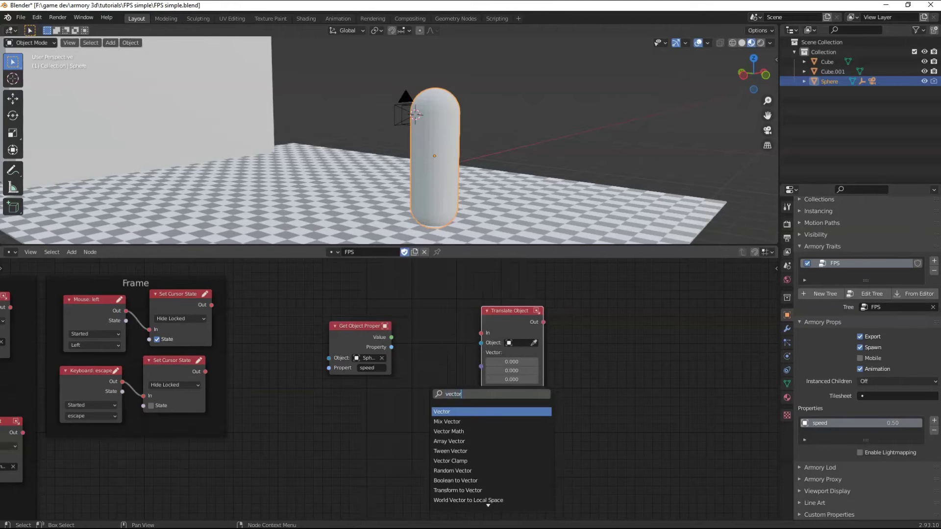
key(Return)
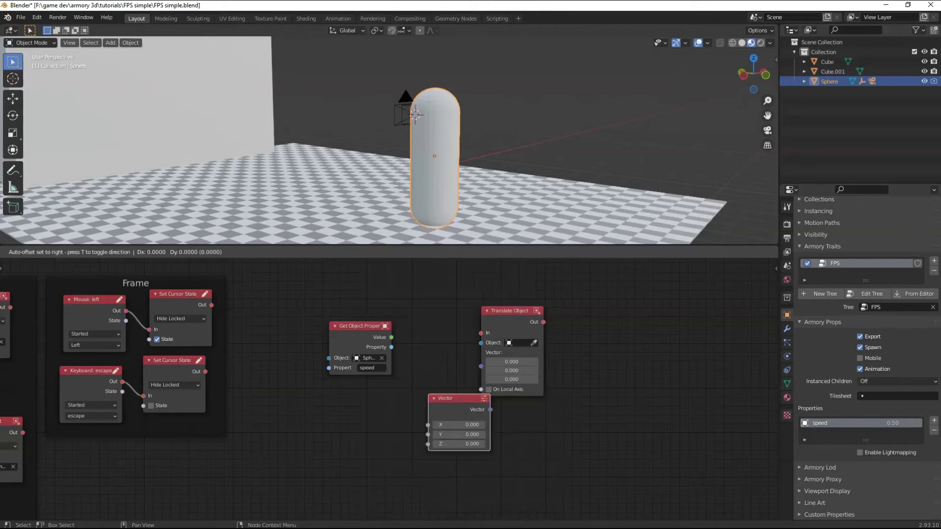
click(412, 325)
drag(509, 311, 539, 297)
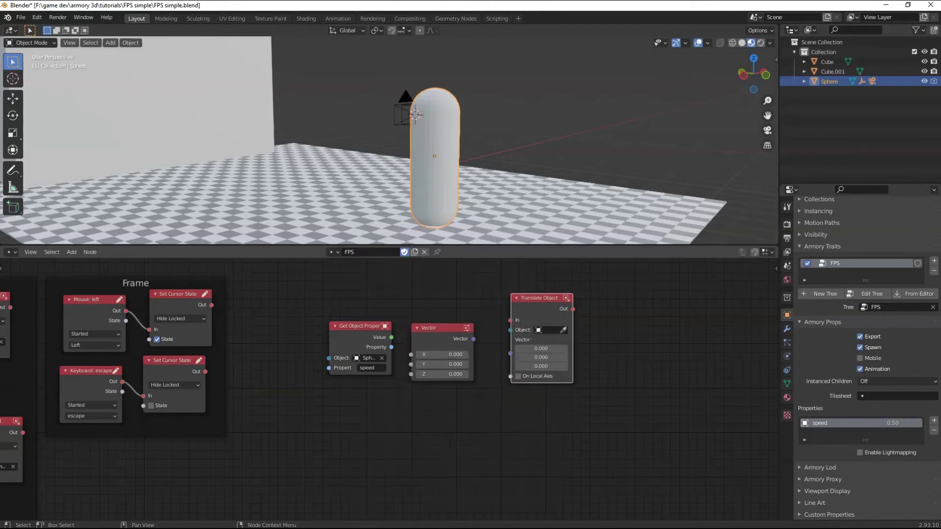
drag(441, 328, 510, 353)
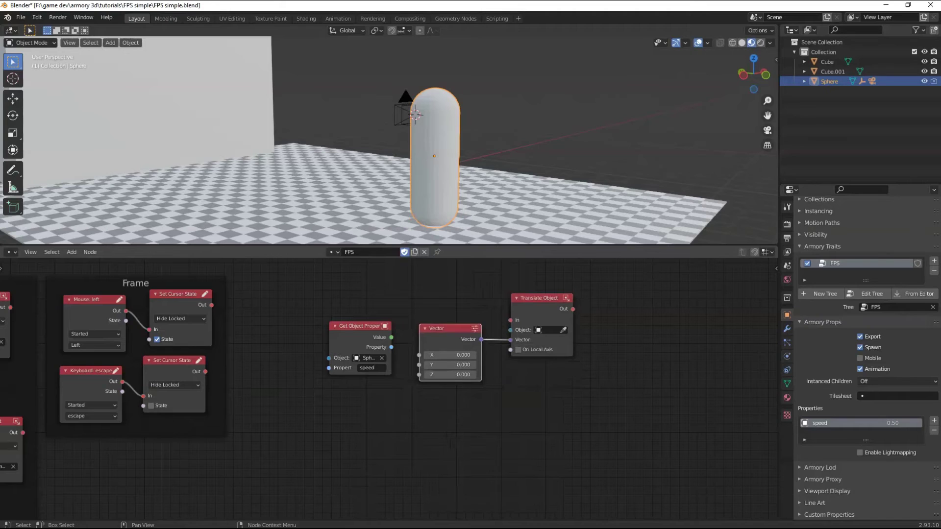
drag(357, 327, 348, 339)
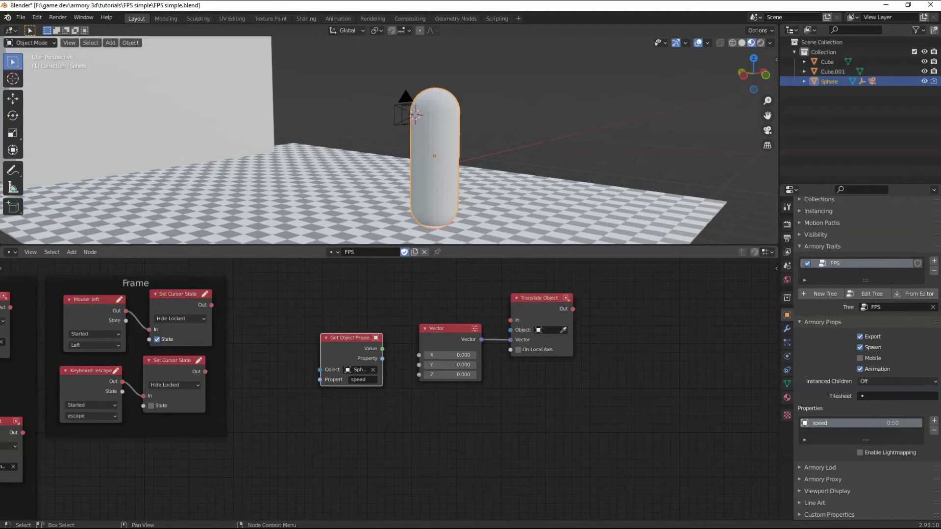
drag(539, 298, 541, 284)
Add a Keyboard node above the Vector node, set to Down and key w, and connect its Out to Translate Object's In
middle_drag(540, 284, 566, 333)
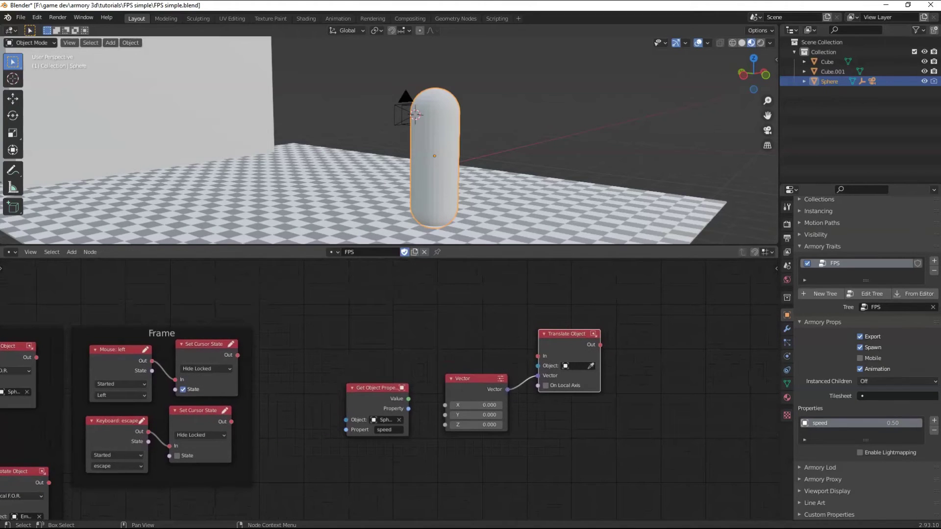
key(shift+a)
text(s)
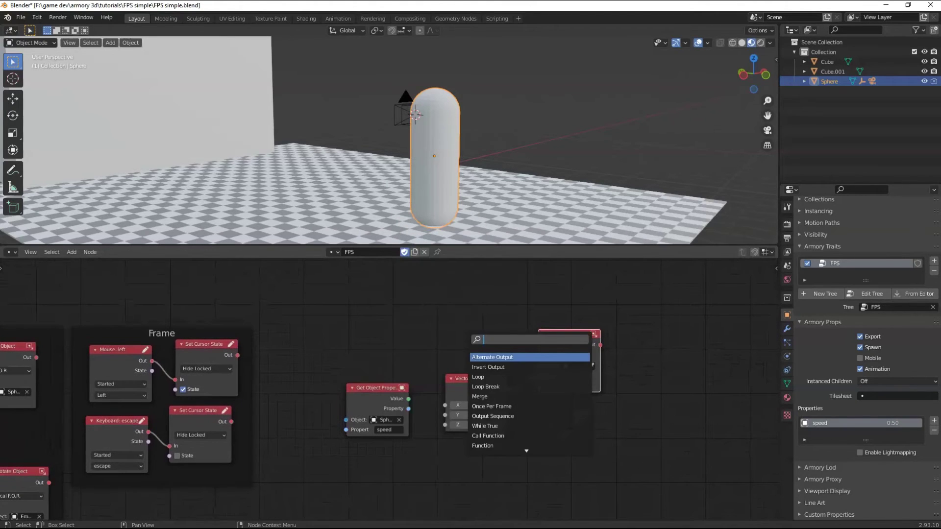
text(key)
key(Return)
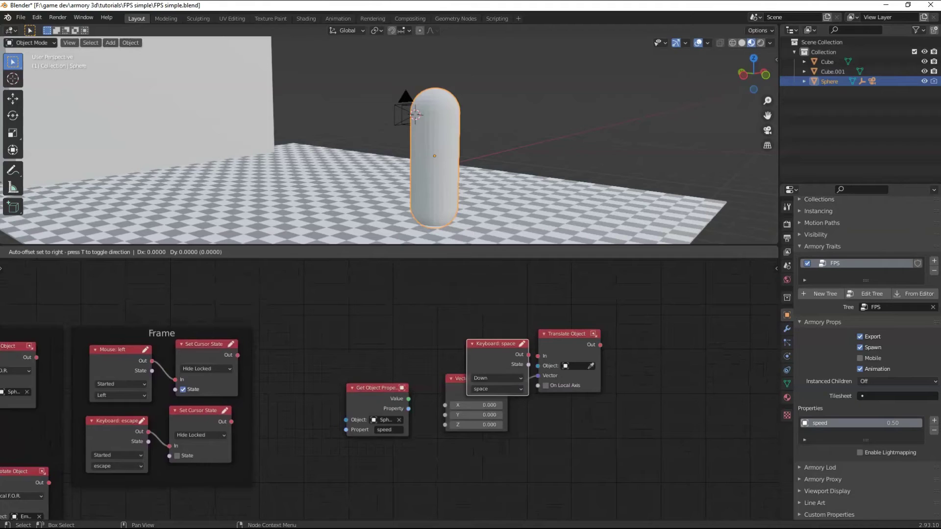
click(472, 343)
click(472, 344)
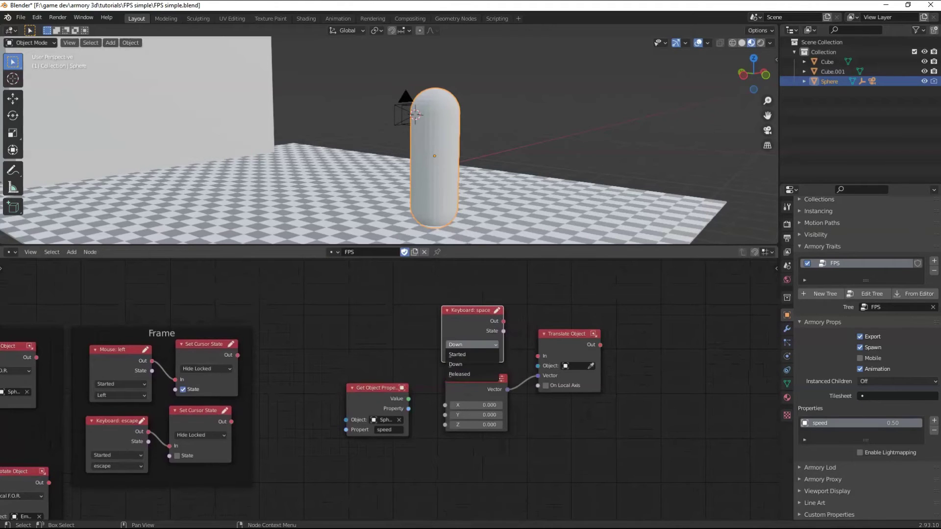
click(471, 364)
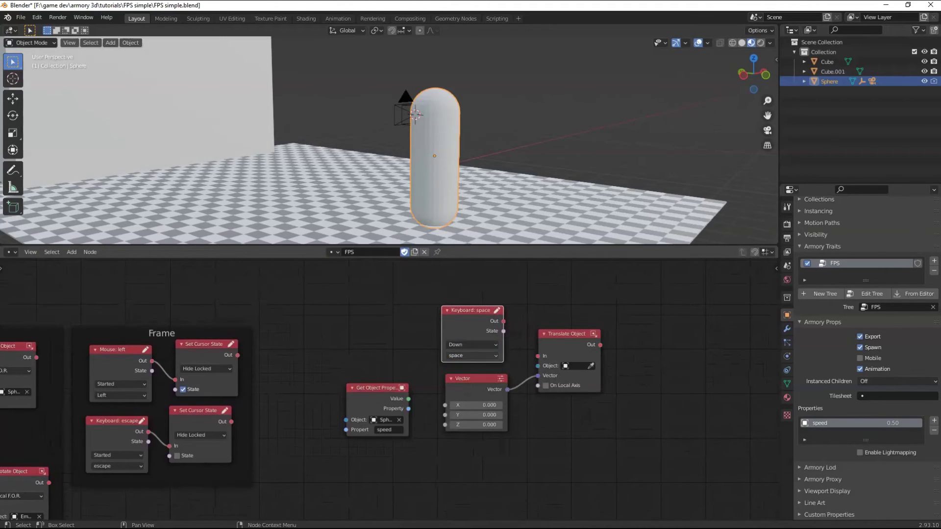
click(472, 355)
click(491, 305)
drag(503, 321, 538, 356)
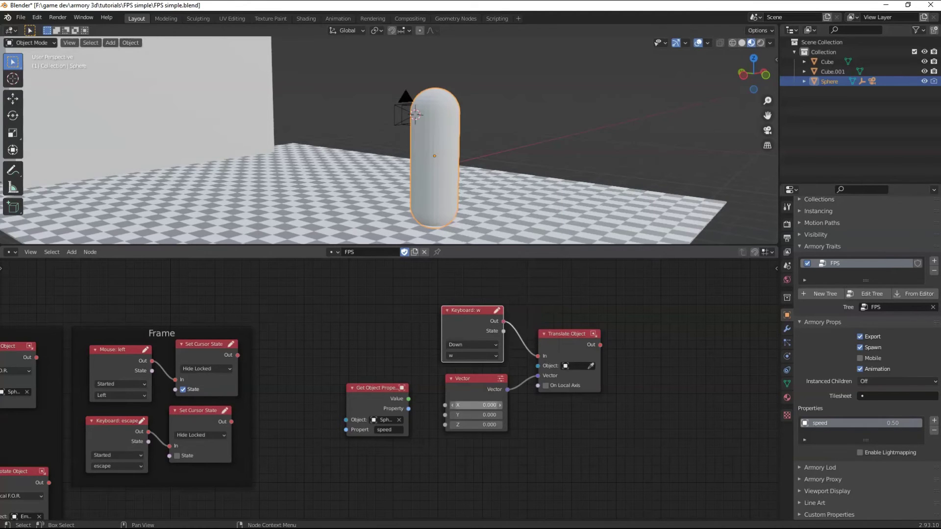
middle_drag(490, 117, 424, 220)
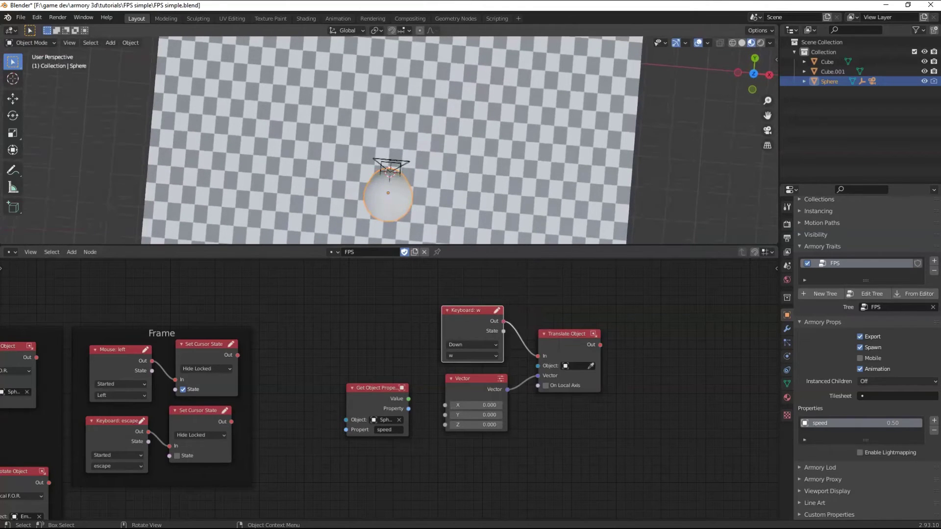
key(g)
key(y)
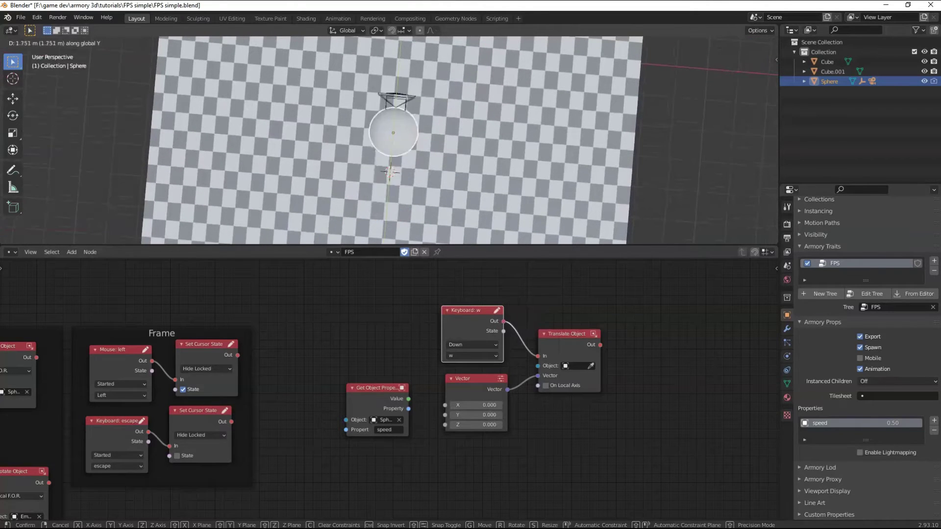
key(Escape)
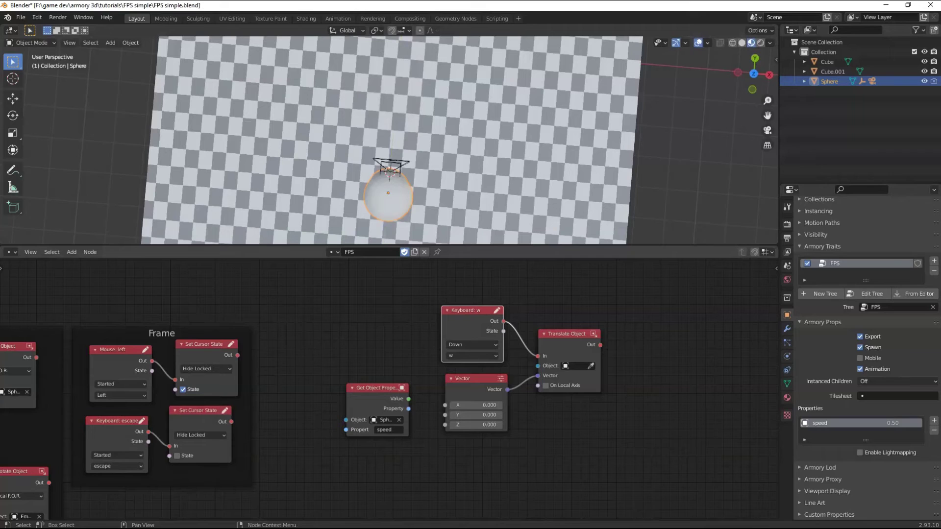
Connect the Value output of the speed property node to the Vector node's Y input
drag(408, 399, 445, 415)
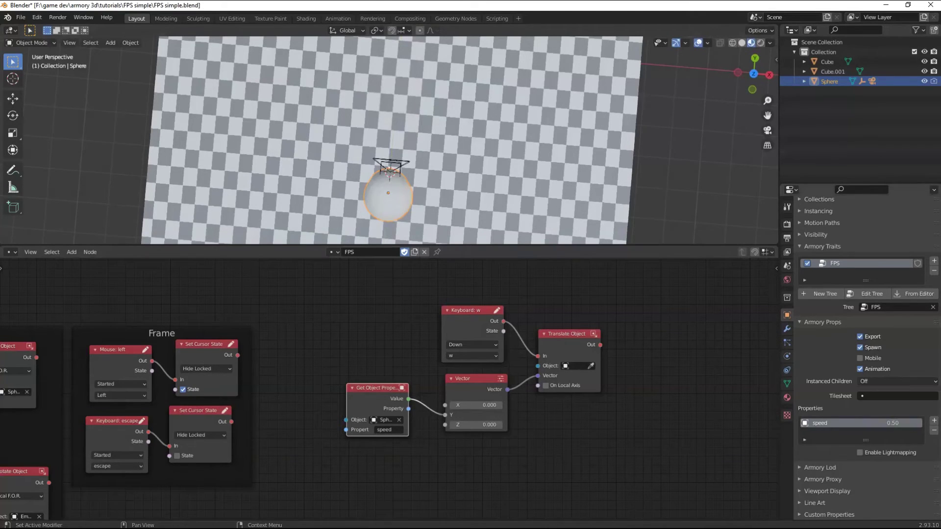
Duplicate the w branch's Keyboard, Vector and Translate Object nodes and place the copies beside the originals
middle_drag(554, 421, 553, 403)
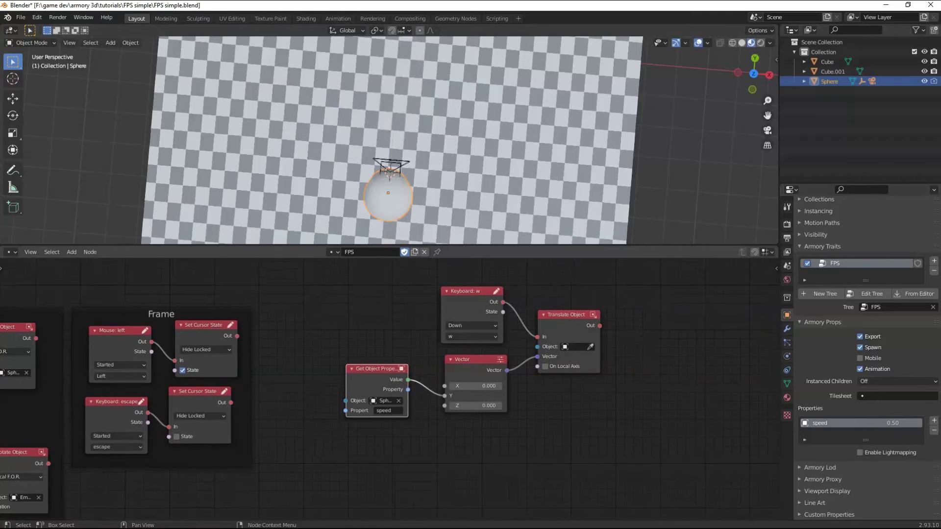
drag(637, 437, 447, 291)
middle_drag(447, 291, 431, 278)
key(shift+d)
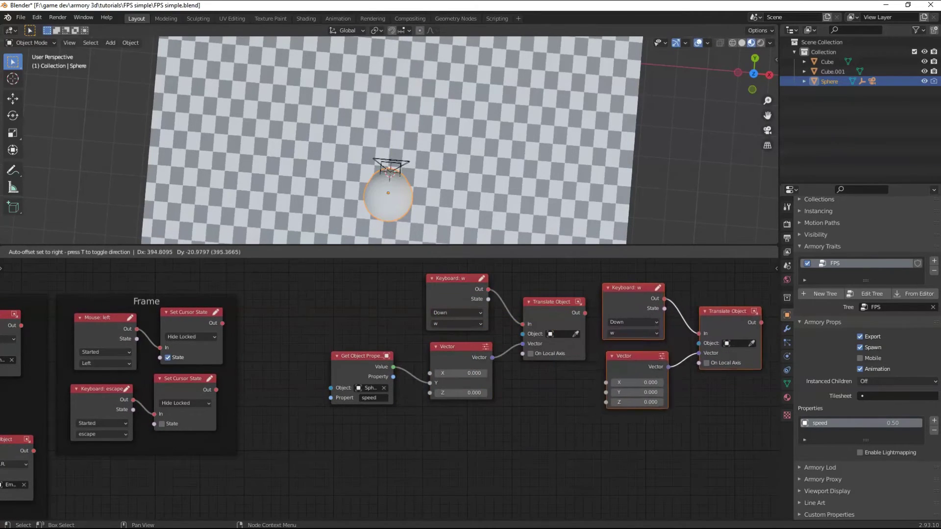
click(607, 279)
click(595, 300)
Set the duplicated Keyboard node's key to s and move its three-node branch farther from the w branch
middle_drag(595, 299, 550, 291)
click(588, 315)
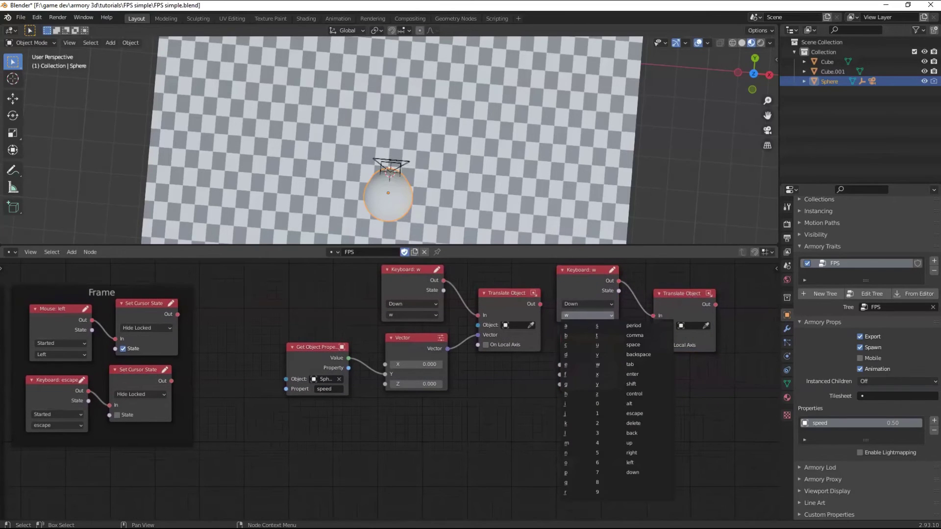
click(607, 326)
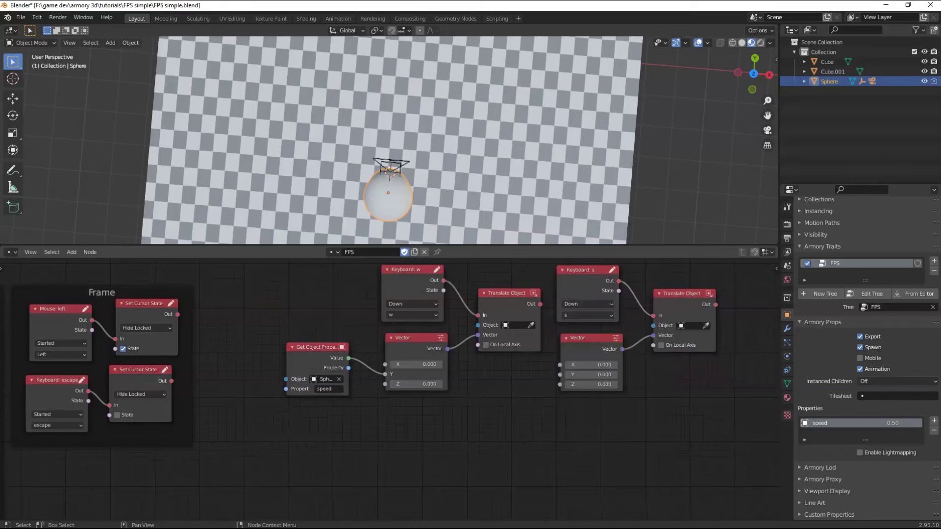
drag(709, 408, 556, 272)
key(g)
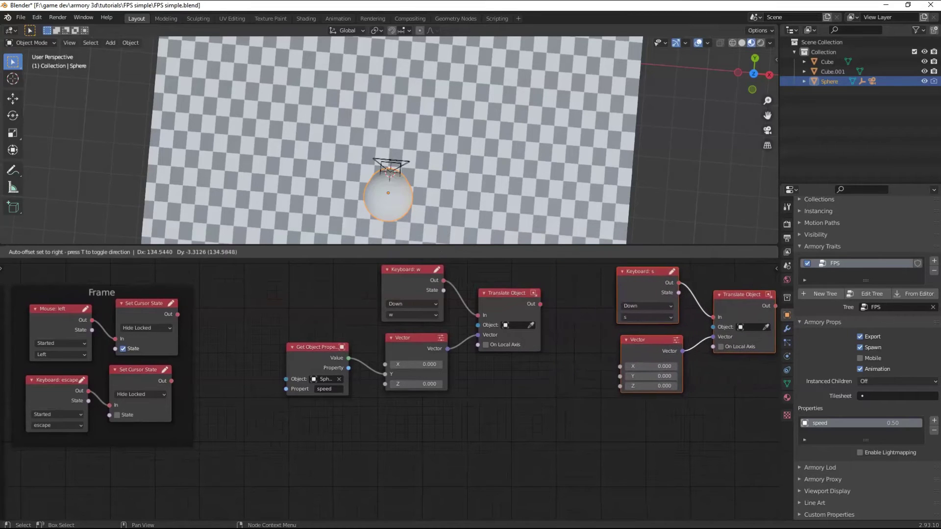
key(Return)
Add a Math node set to Multiply before the s branch's Vector node and connect its Result to the Vector's Y input
key(shift+a)
text(smath)
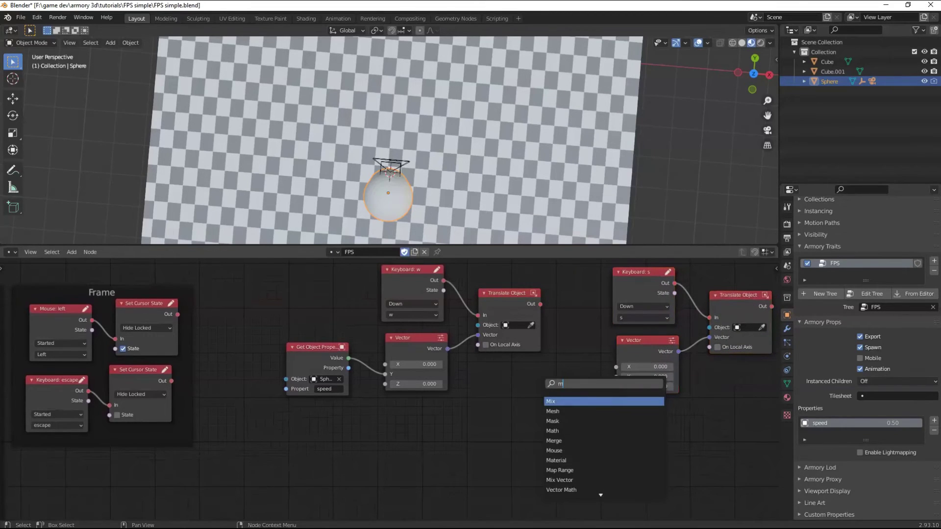
key(Return)
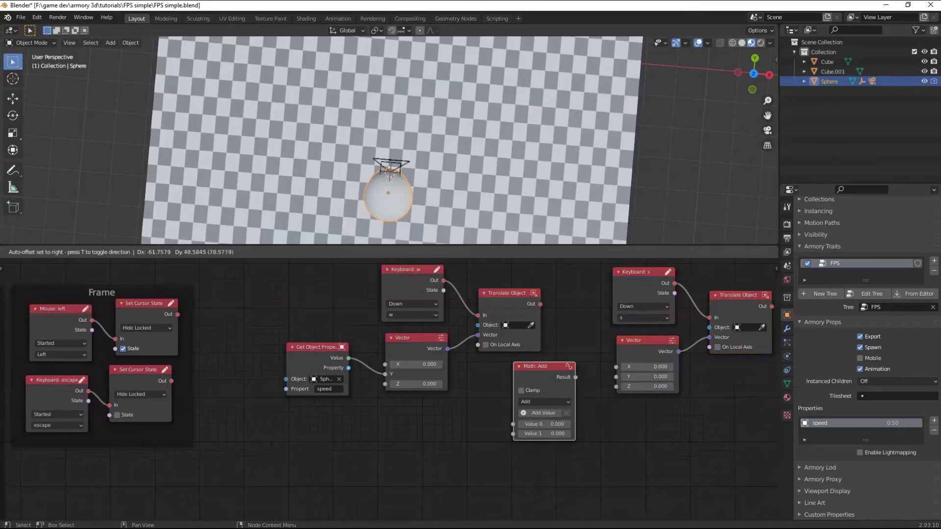
click(513, 363)
drag(575, 377, 616, 377)
drag(545, 370, 555, 366)
click(554, 397)
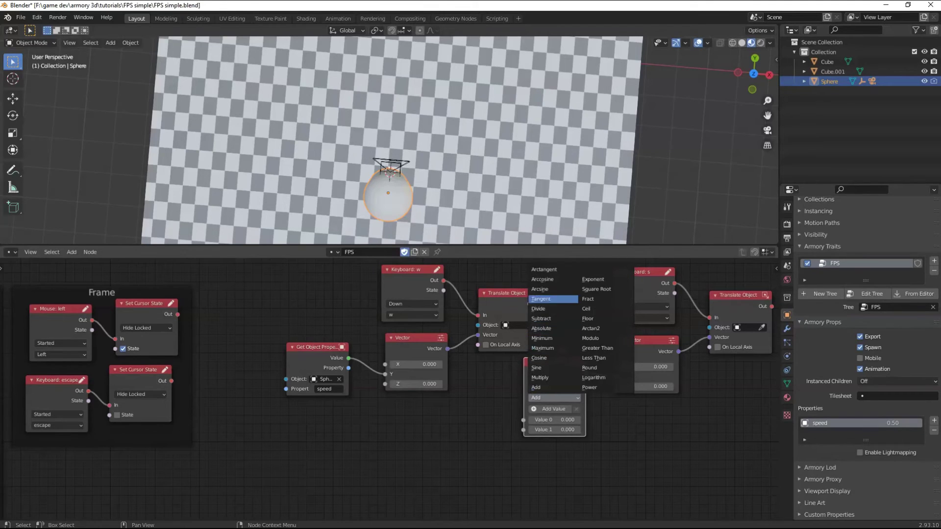
click(540, 378)
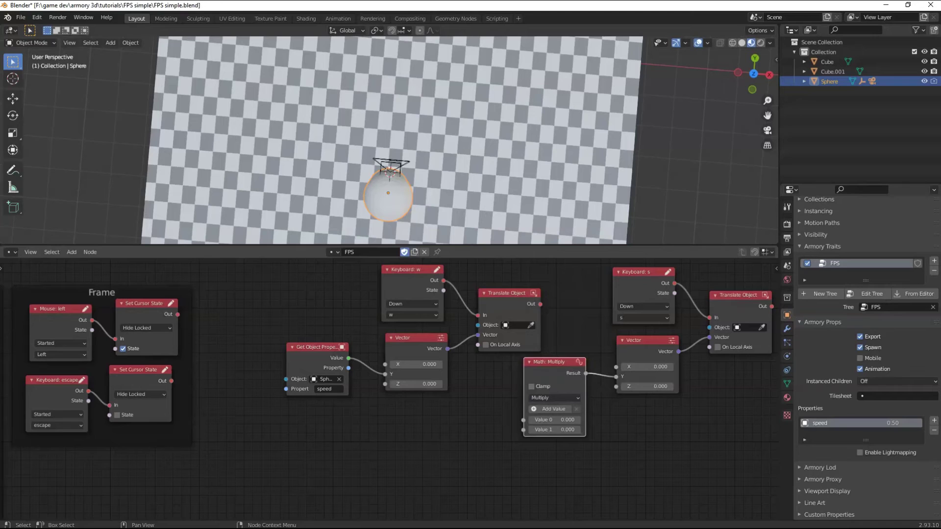
Connect the speed property's Value output to the Multiply node's Value 1 and set Value 0 to -1
drag(348, 358, 523, 430)
click(544, 420)
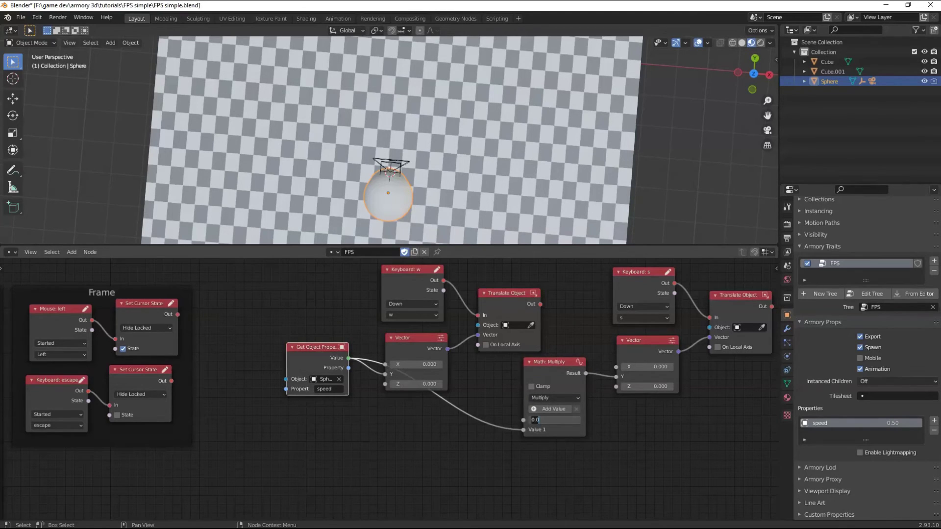
text(-1)
key(Return)
middle_drag(470, 392, 357, 396)
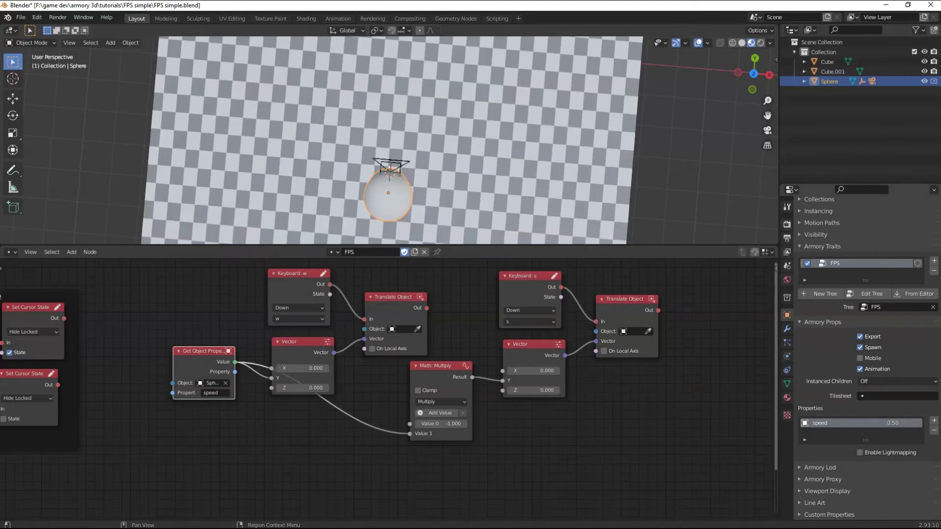
Play the scene with the Armory Player using the Krom runtime
click(787, 224)
click(900, 377)
click(899, 378)
click(837, 377)
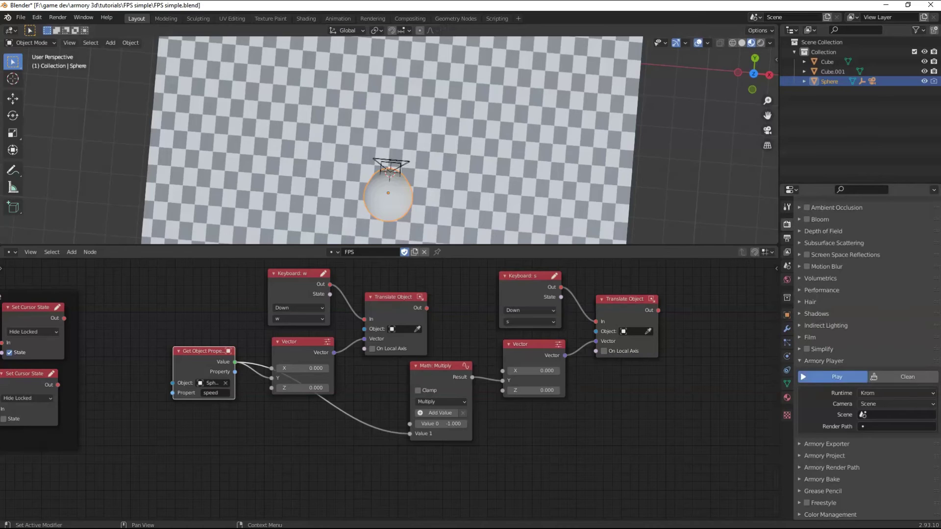
click(835, 377)
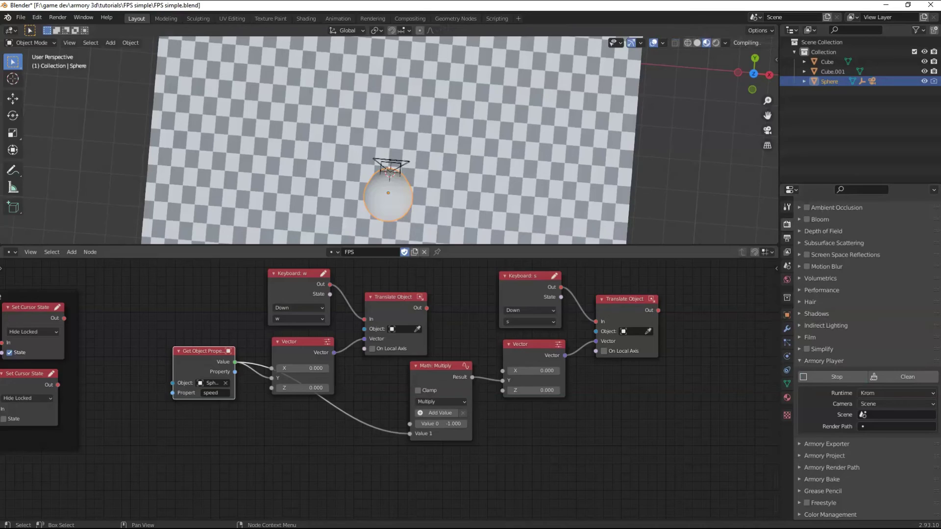
Test moving forward and backward with w and s in the running game
key(w)
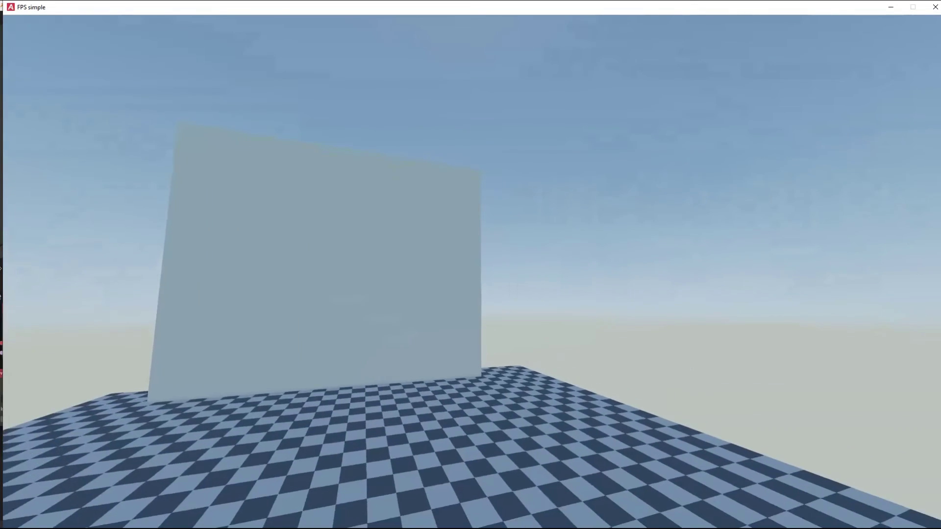
key(w)
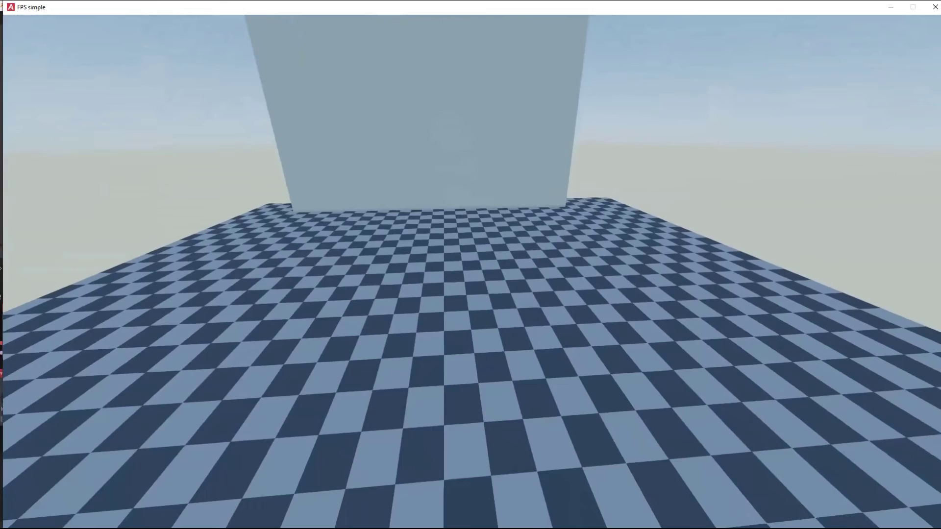
key(w)
key(s)
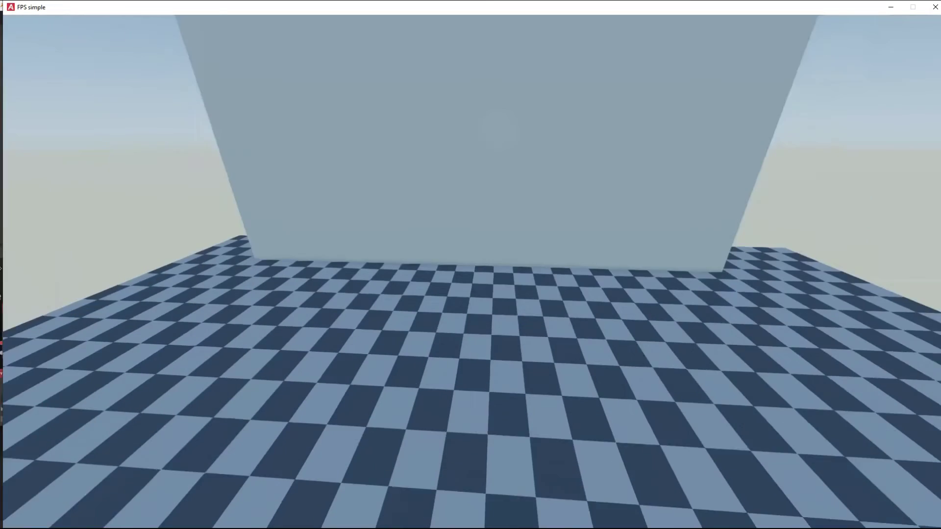
key(w)
key(s)
key(w)
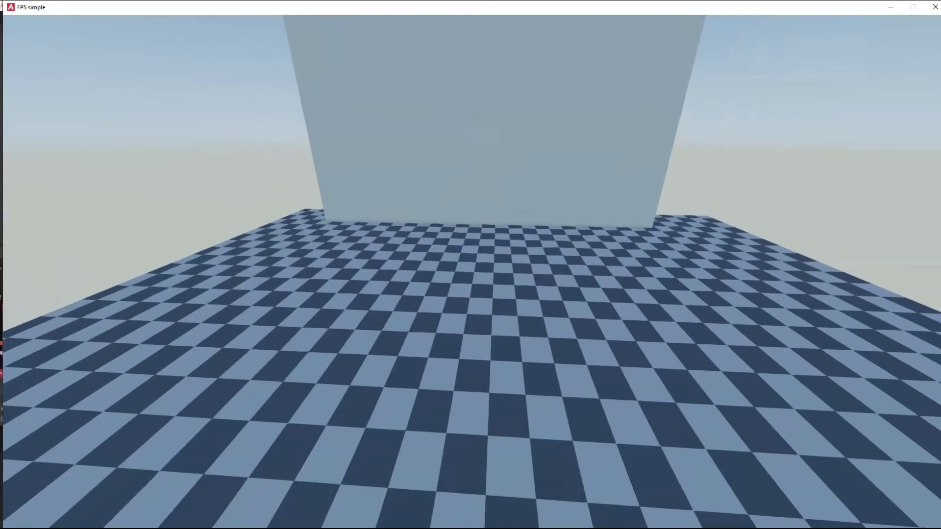
key(s)
key(w)
Test the a and d movement while facing other directions in the game, and close the game window
key(d)
key(a)
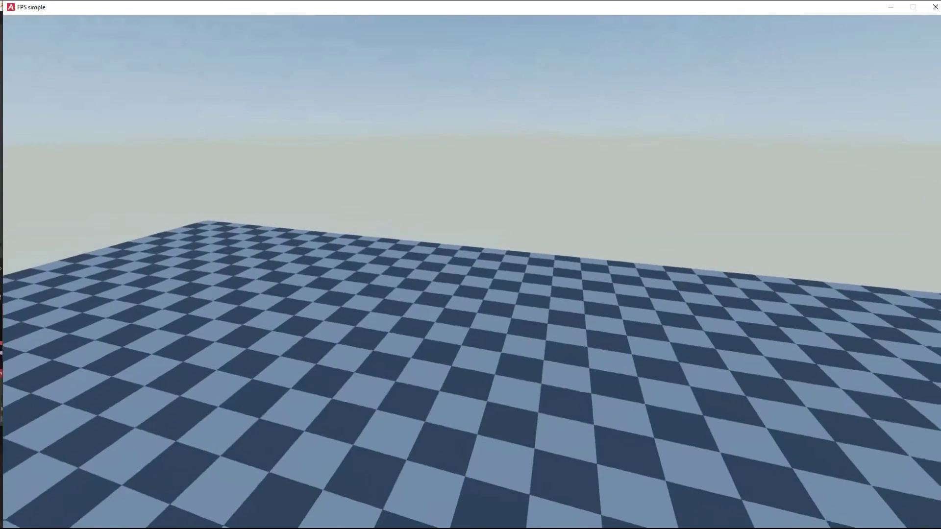
key(d)
key(d)
key(a)
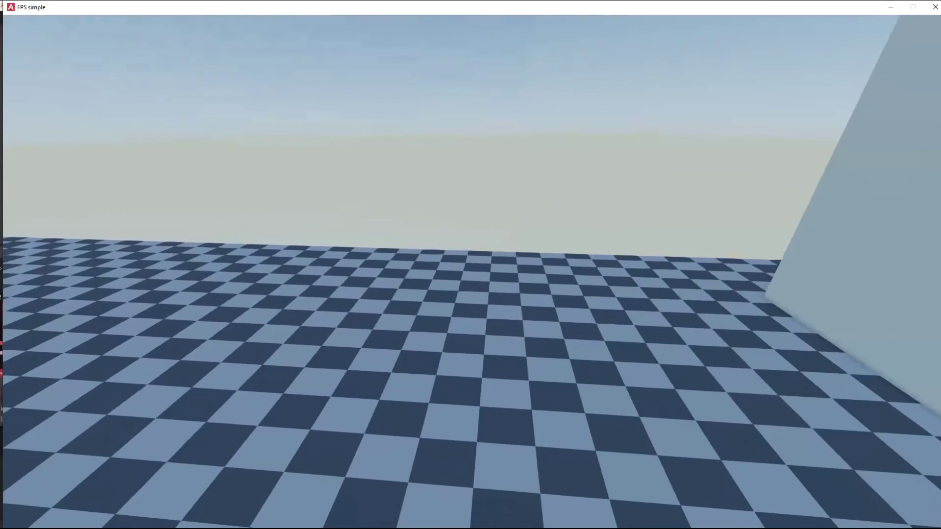
key(d)
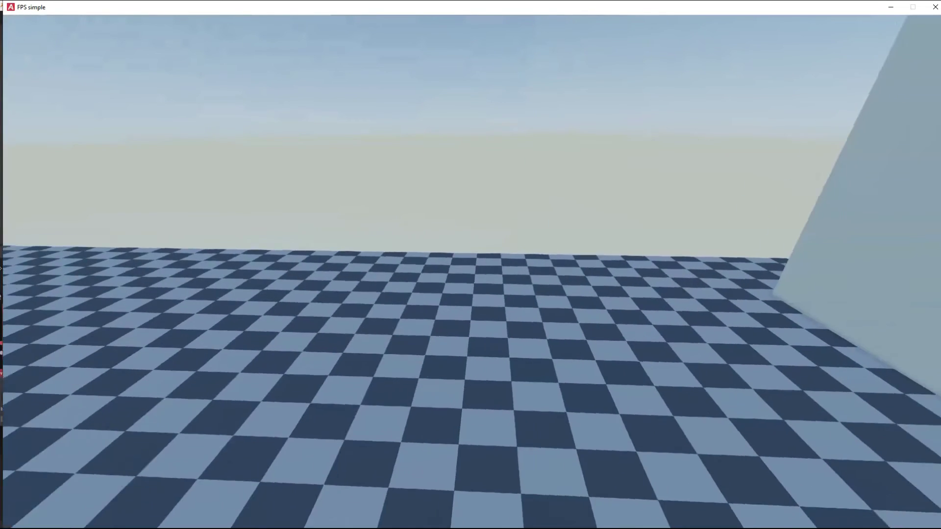
key(d)
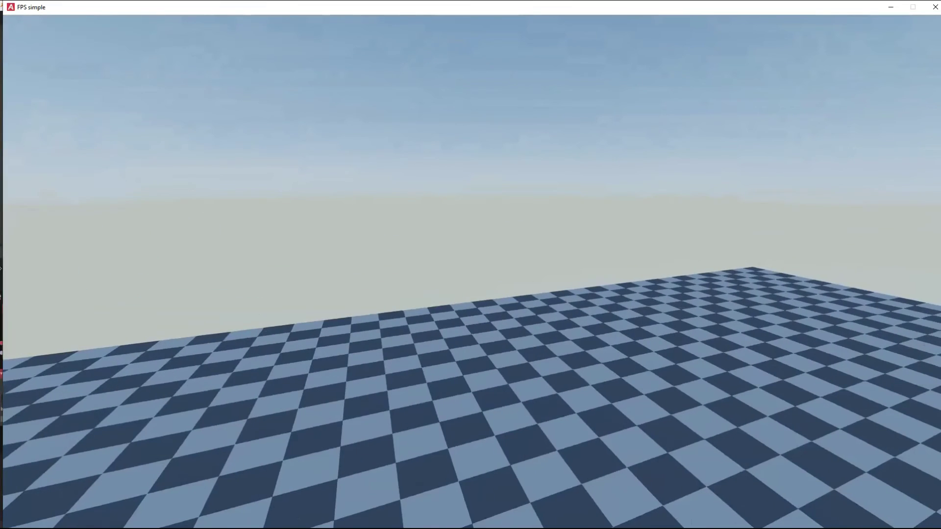
key(a)
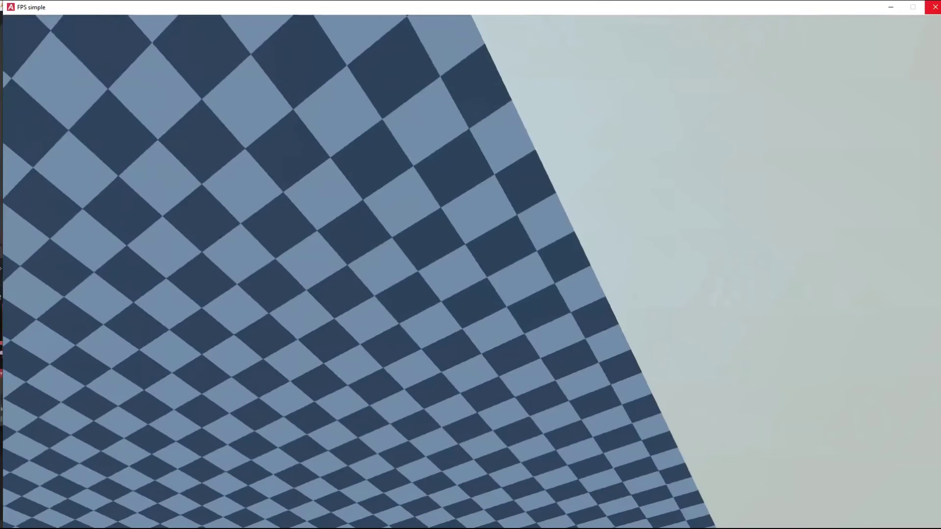
click(935, 7)
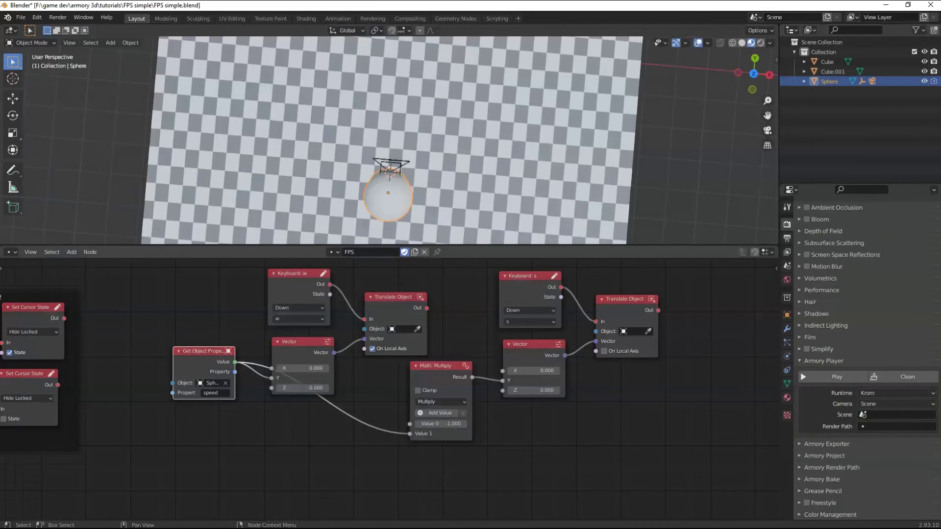
Enable On Local Axis on both Translate Object nodes and duplicate the w branch's three nodes below the originals
scroll(391, 387, down, 2)
middle_drag(392, 387, 444, 382)
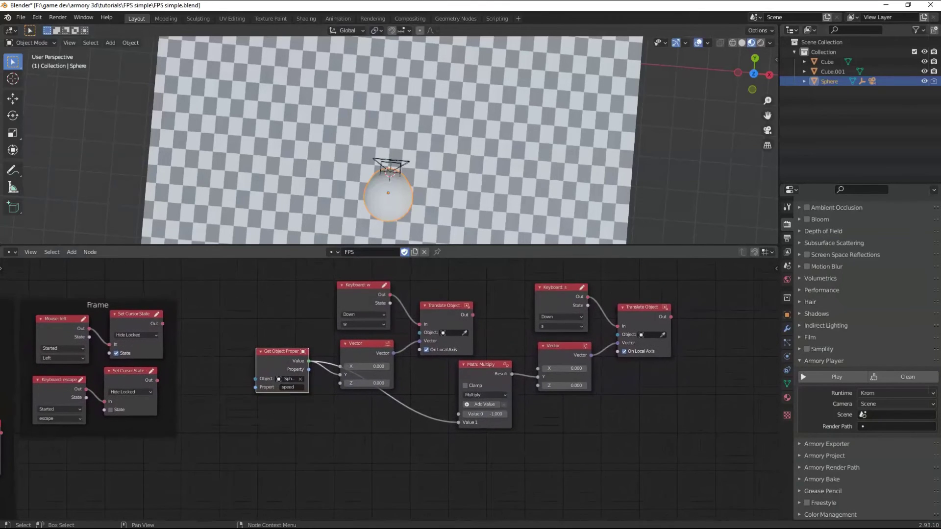
drag(313, 292, 439, 356)
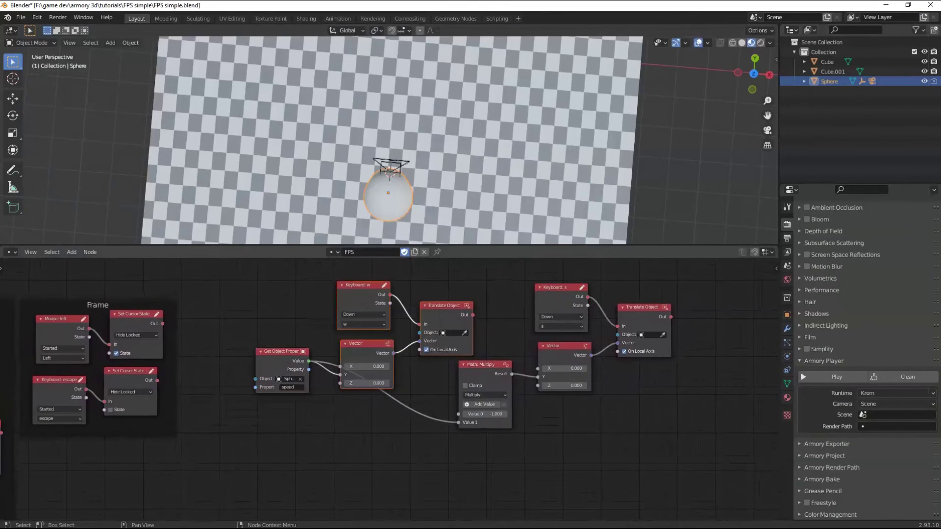
key(shift+d)
click(435, 491)
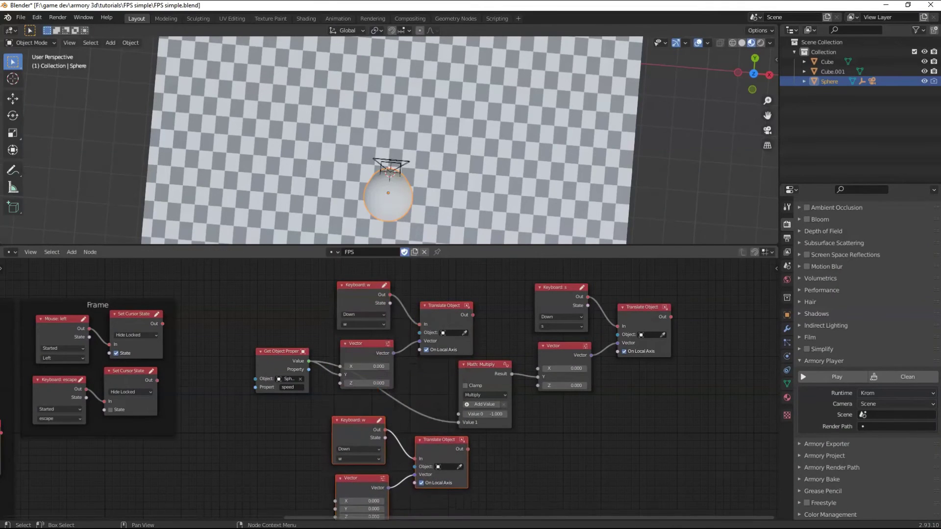
Set the key of the newly duplicated Keyboard node to a
middle_drag(434, 491, 448, 418)
click(446, 408)
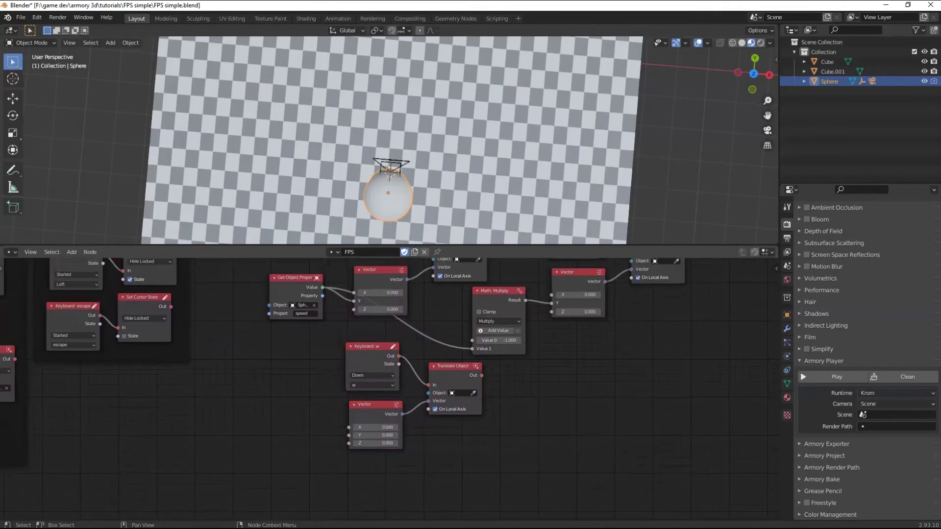
click(372, 385)
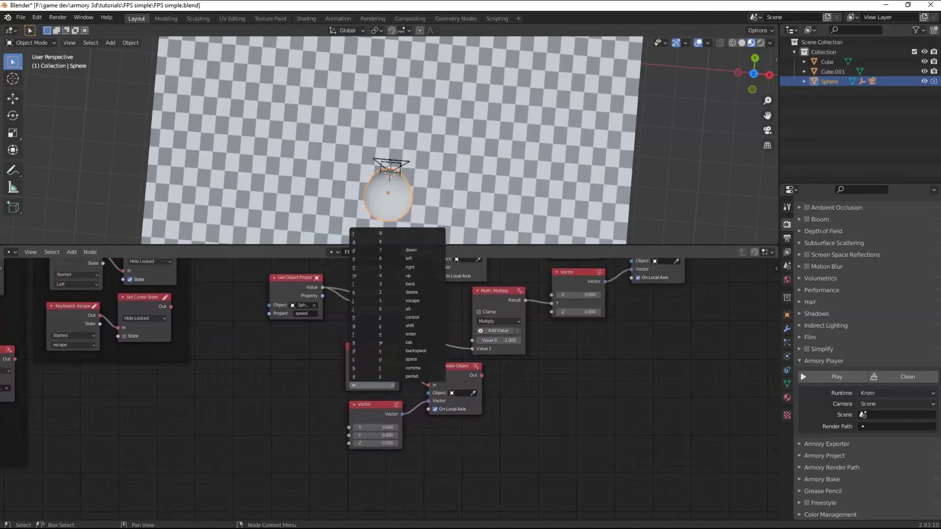
click(362, 376)
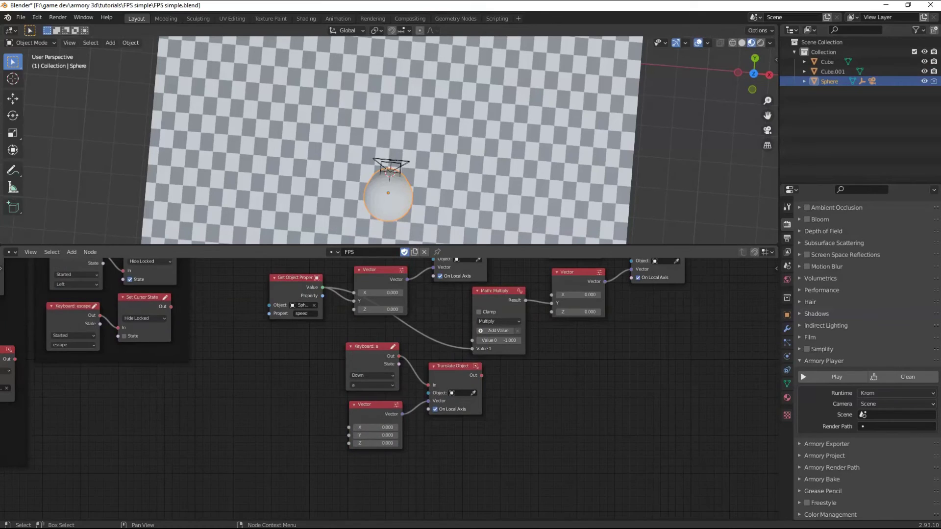
Duplicate the Multiply node beside the a branch, connect the speed Value to its Value 1 and its Result to the Vector's X input
click(495, 291)
key(shift+d)
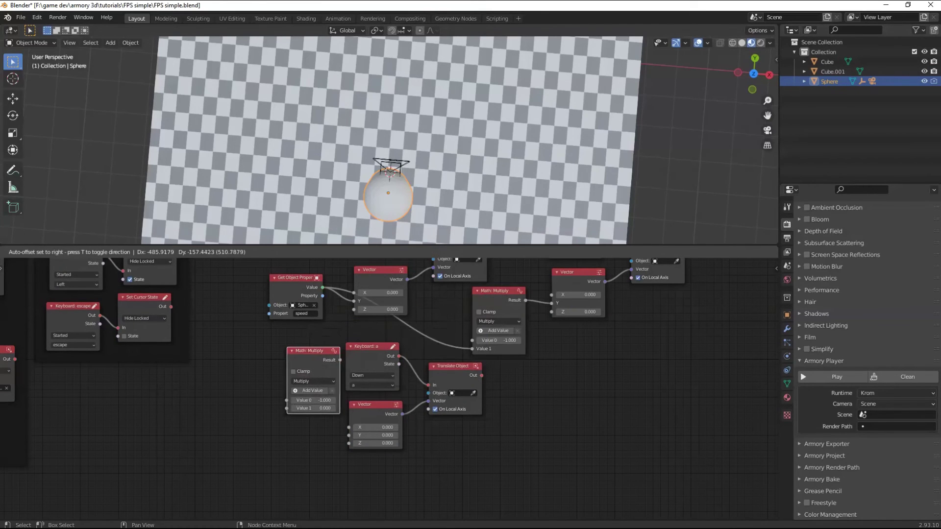
click(299, 362)
drag(322, 288, 276, 419)
drag(331, 371, 349, 427)
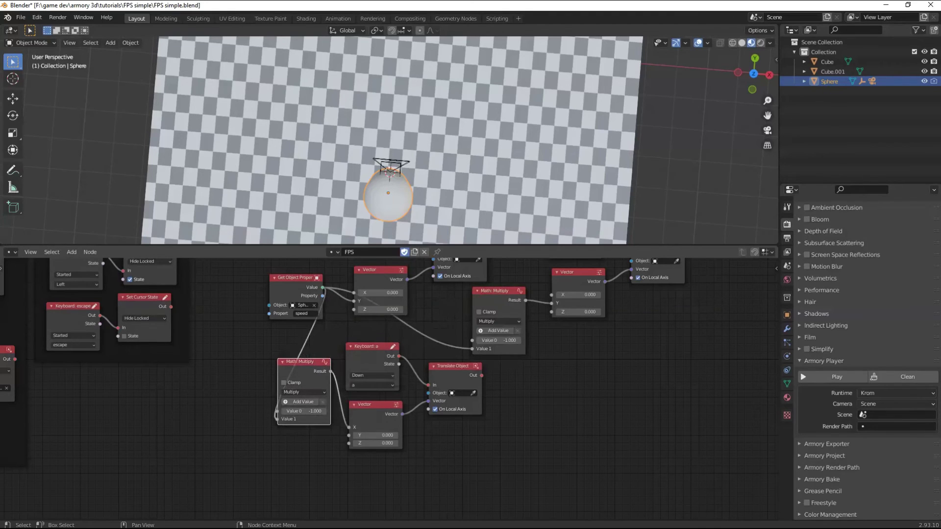
drag(501, 436, 266, 356)
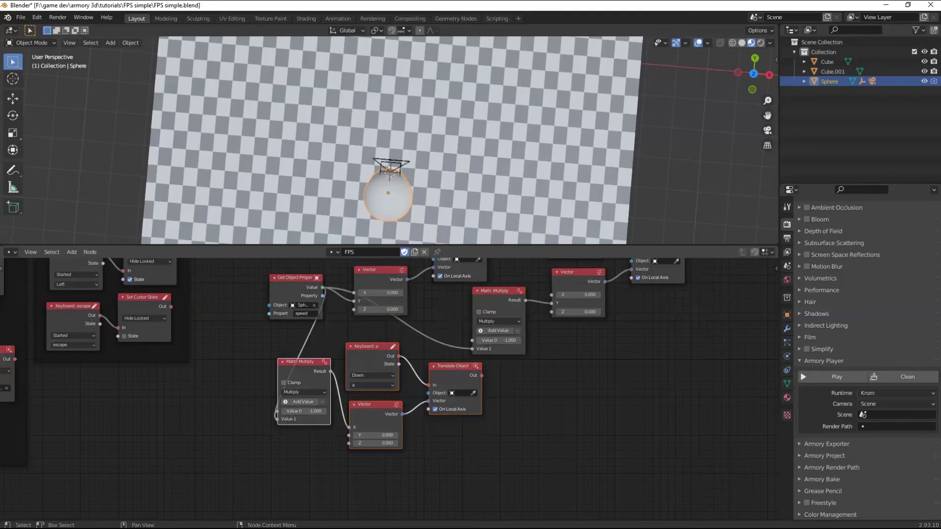
Set the Sphere's speed property to 0.05 in its Armory properties
click(295, 294)
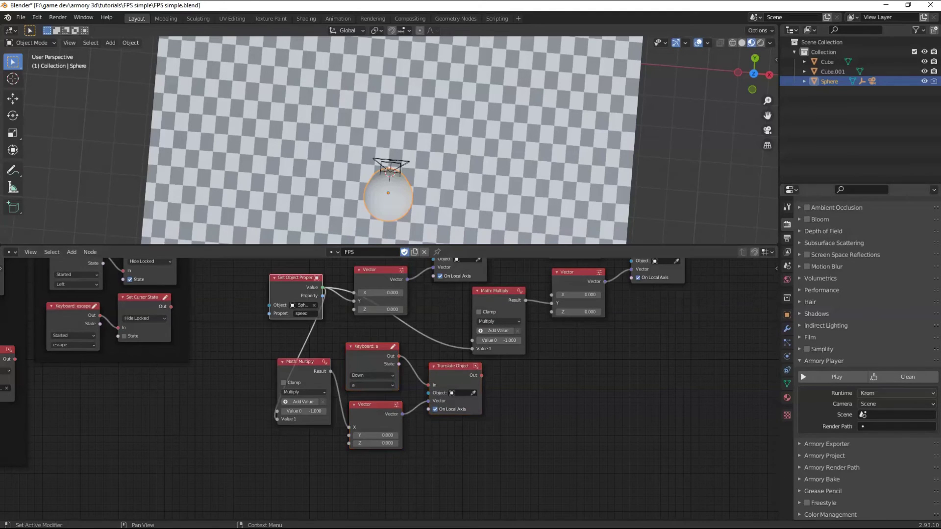
click(787, 315)
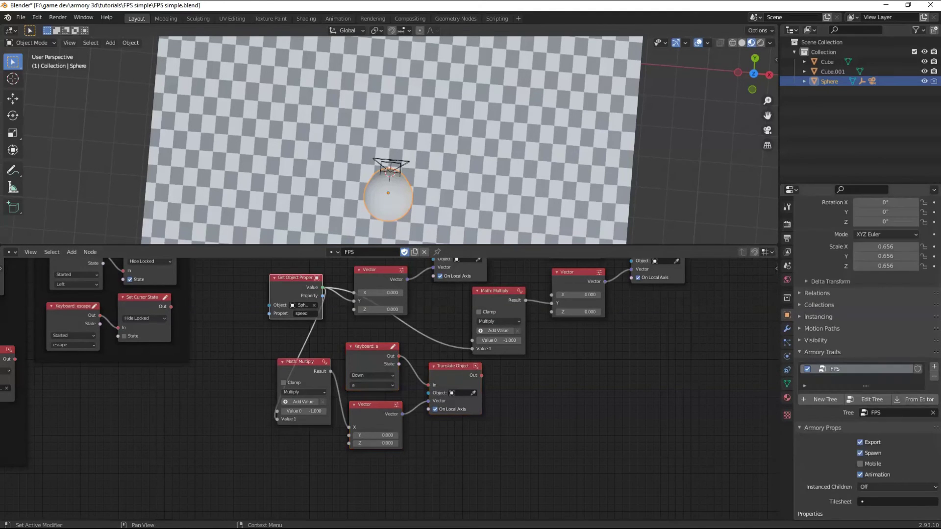
scroll(882, 441, down, 4)
double_click(893, 450)
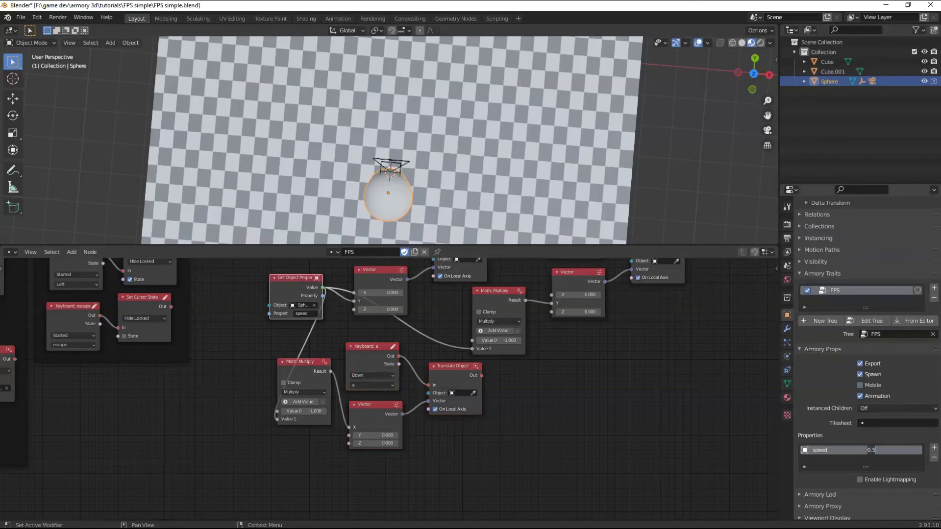
text(0.05)
key(Return)
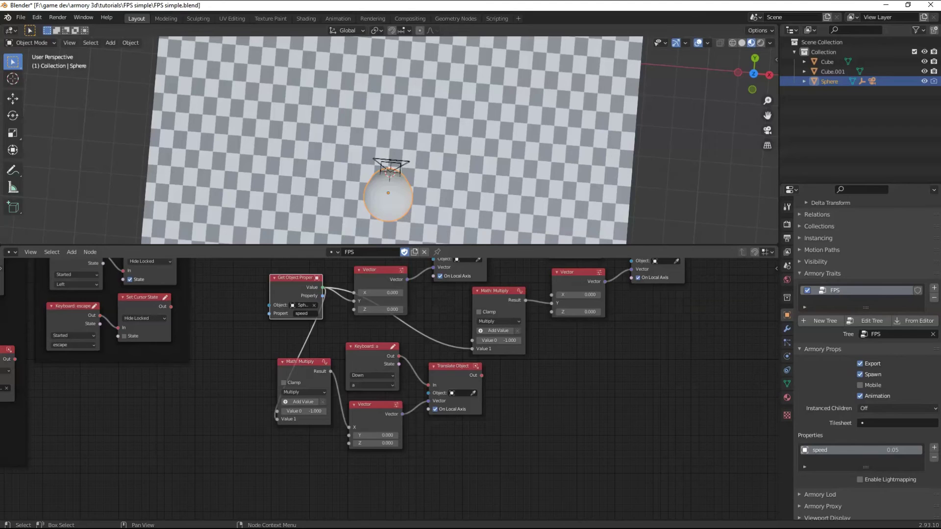
Duplicate the a branch's three nodes as a branch for key d, and connect the speed Value to its Vector's X input
drag(501, 457, 341, 357)
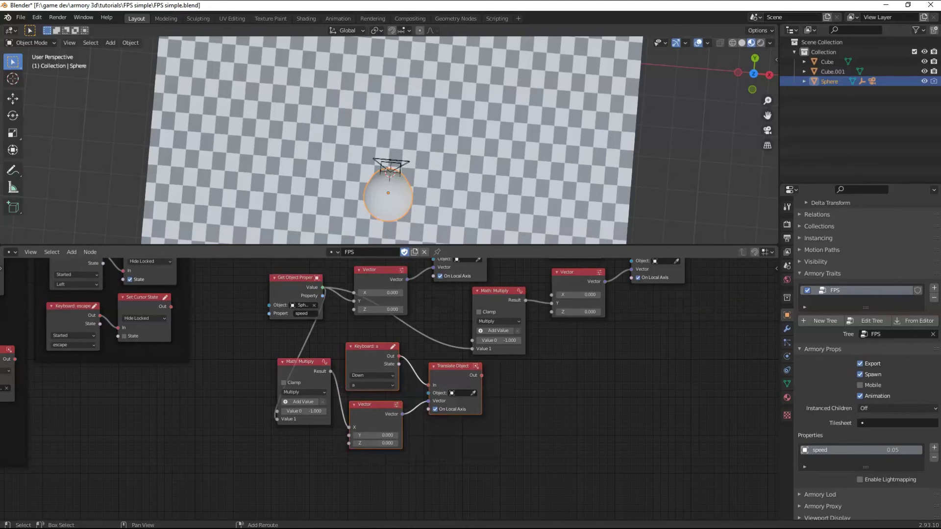
key(shift+d)
click(567, 343)
click(557, 396)
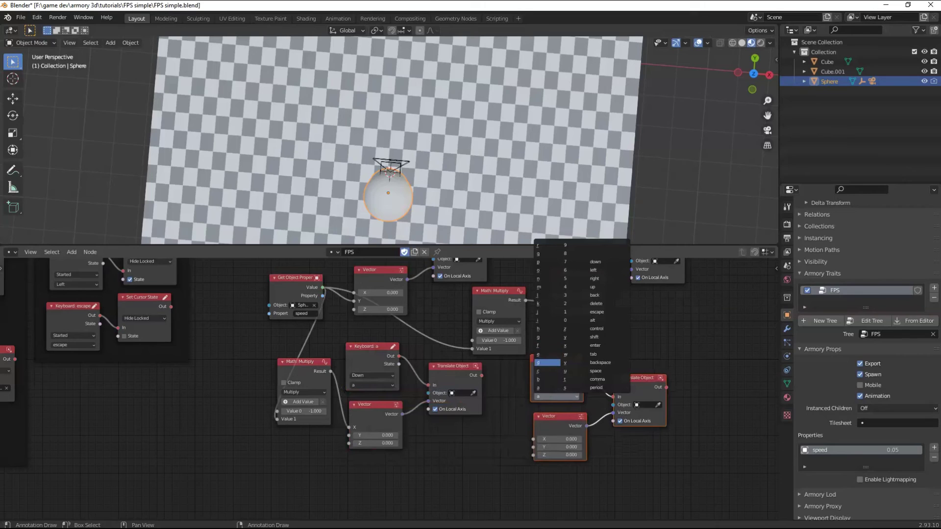
click(547, 363)
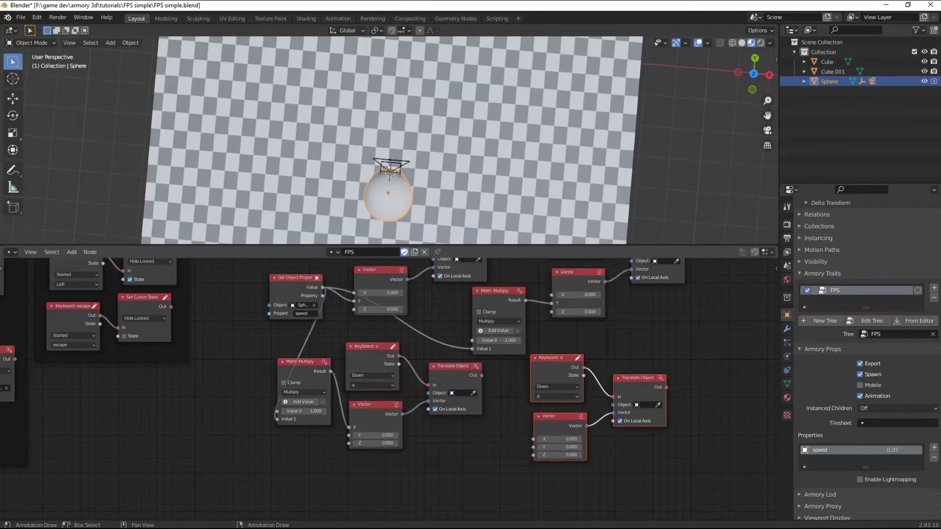
drag(322, 287, 534, 439)
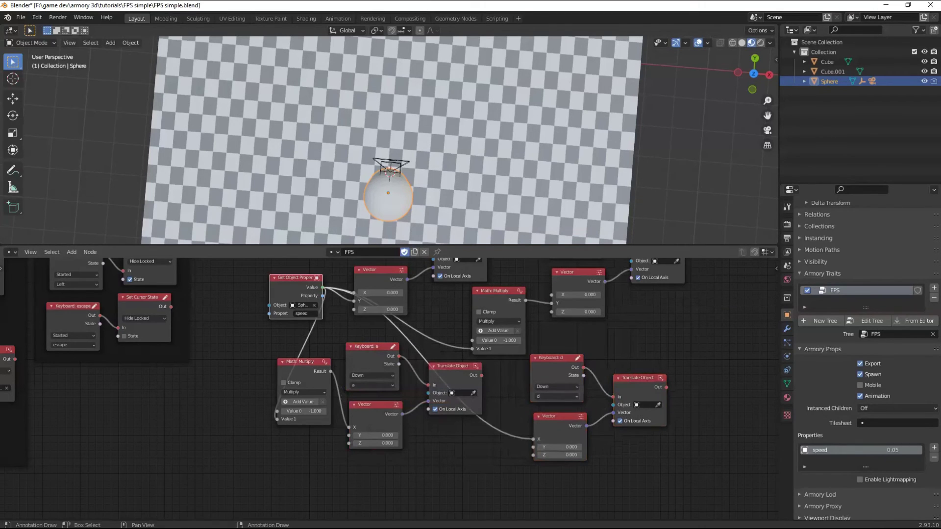
Rearrange the a and d branches below the w and s branches so the nodes are clearly separated
drag(701, 463, 272, 360)
key(g)
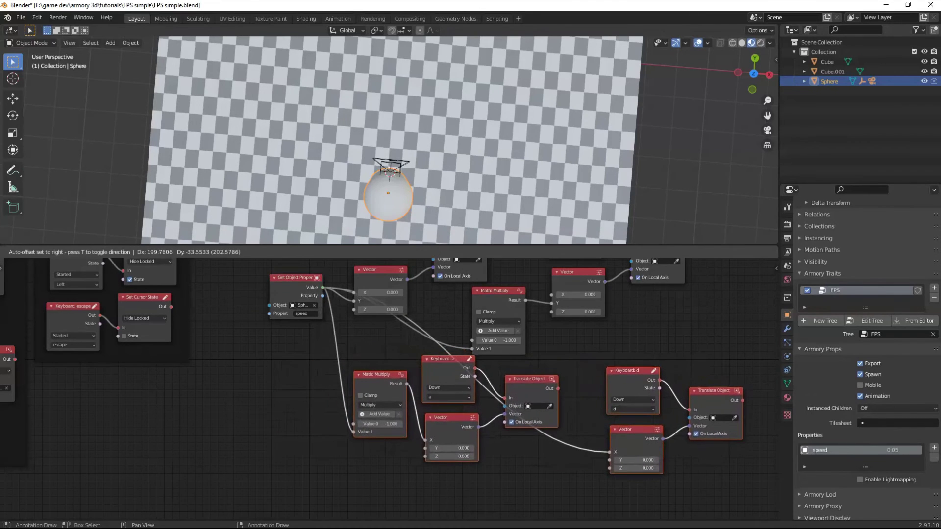
click(632, 385)
click(633, 385)
click(711, 468)
drag(738, 471, 620, 371)
key(g)
click(597, 330)
click(596, 331)
click(563, 358)
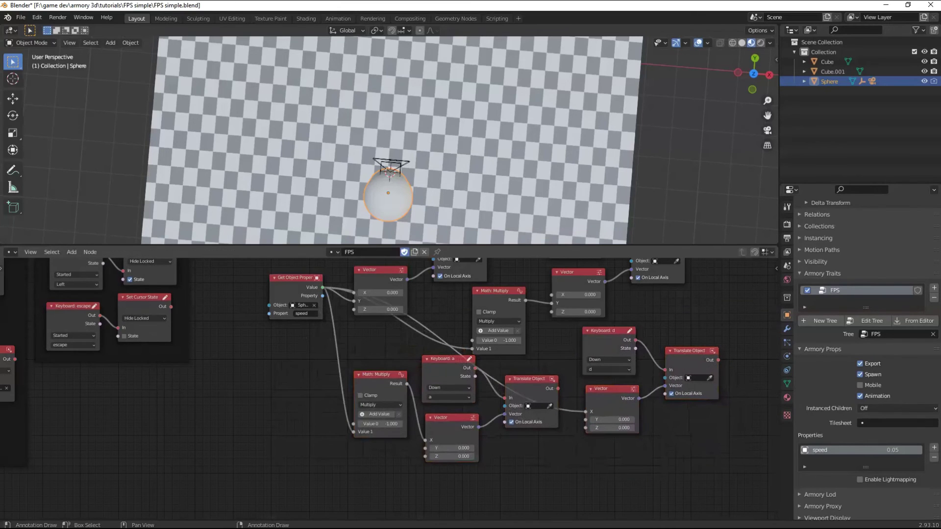
Enclose all the WASD movement nodes in a frame and save the file
middle_drag(564, 357, 554, 405)
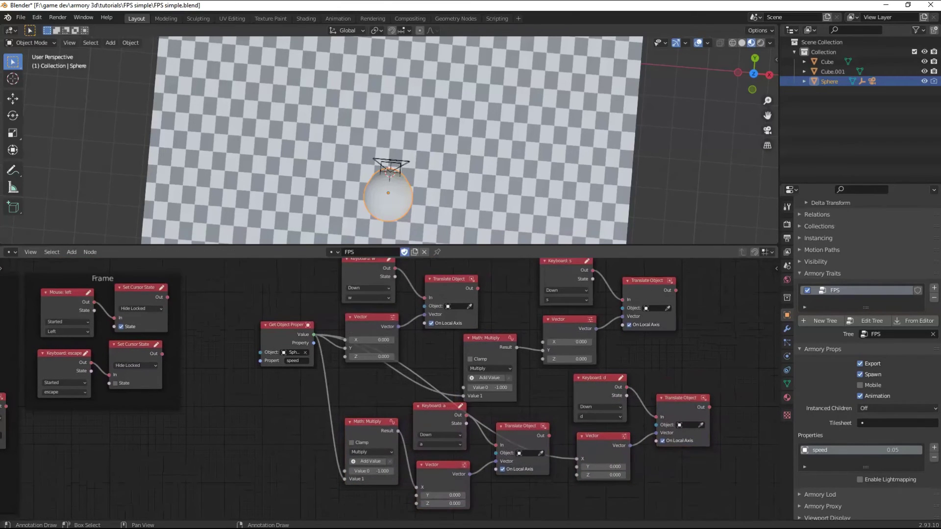
middle_drag(417, 385, 385, 388)
scroll(385, 388, down, 3)
drag(654, 485, 244, 278)
key(ctrl+j)
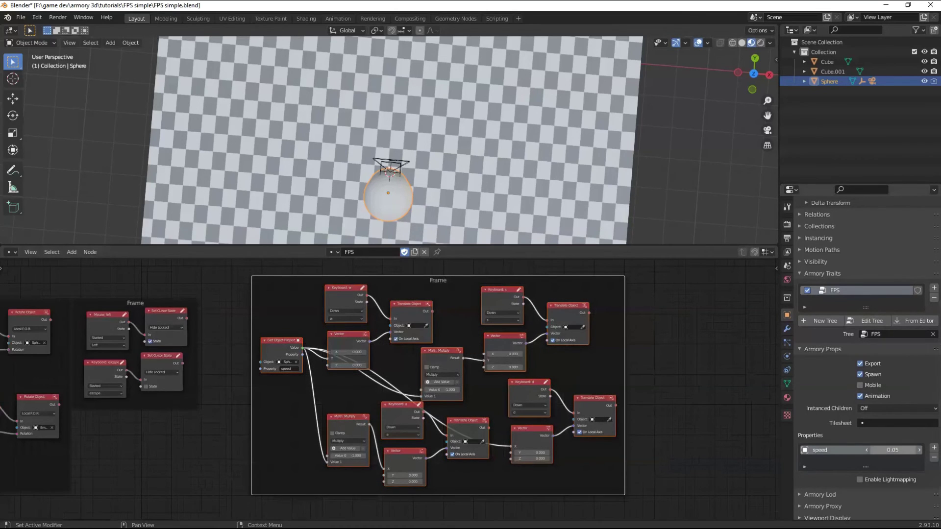
key(alt+a)
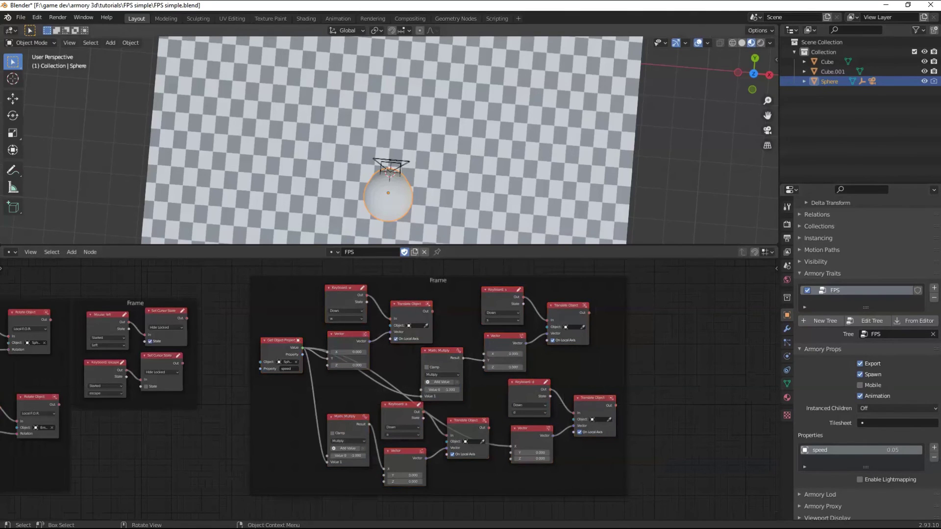
key(ctrl+s)
Clean the Armory project and play the scene with the Krom runtime
click(787, 224)
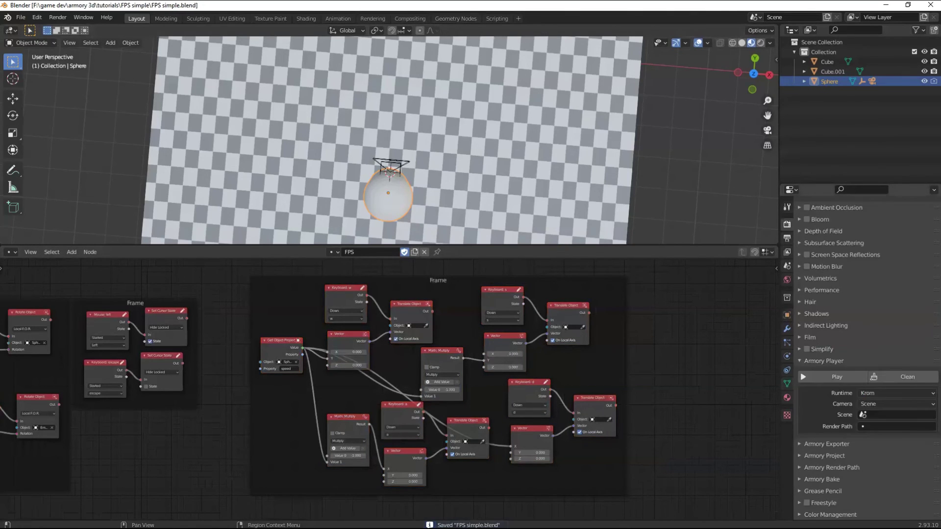
click(895, 377)
click(893, 378)
click(836, 376)
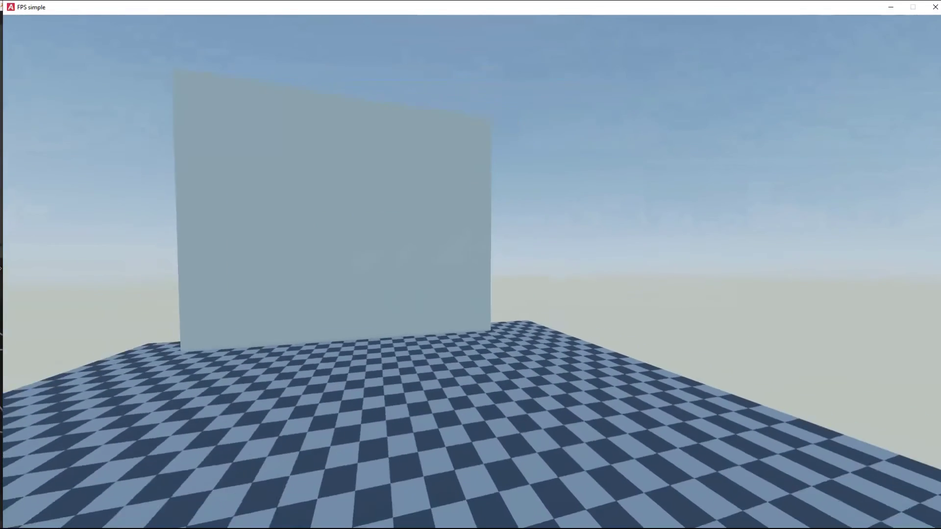
Test the w, a, s and d movement while looking around in different directions in the game, and close the game window
key(w)
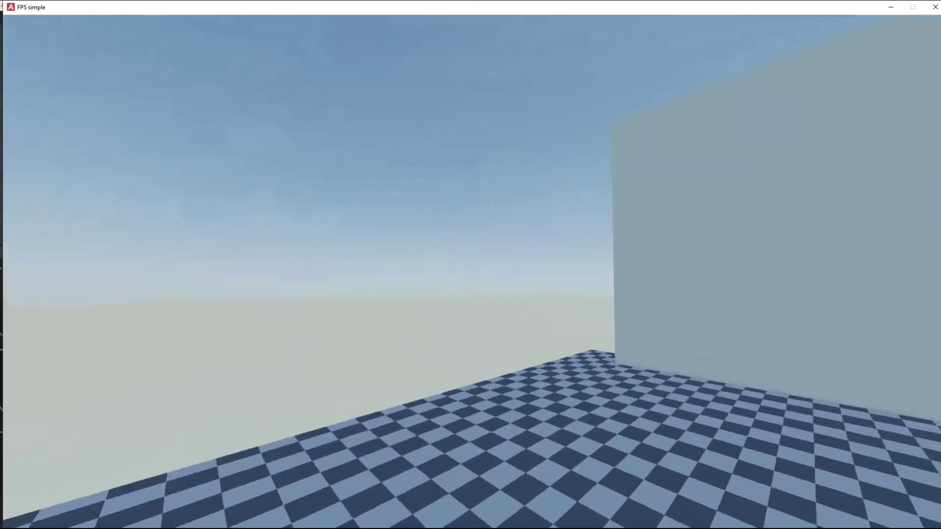
key(w)
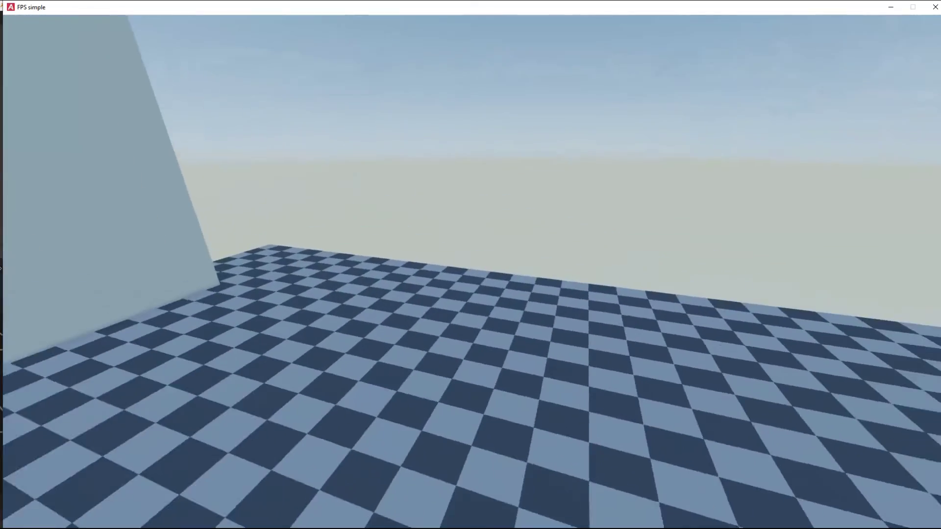
key(w)
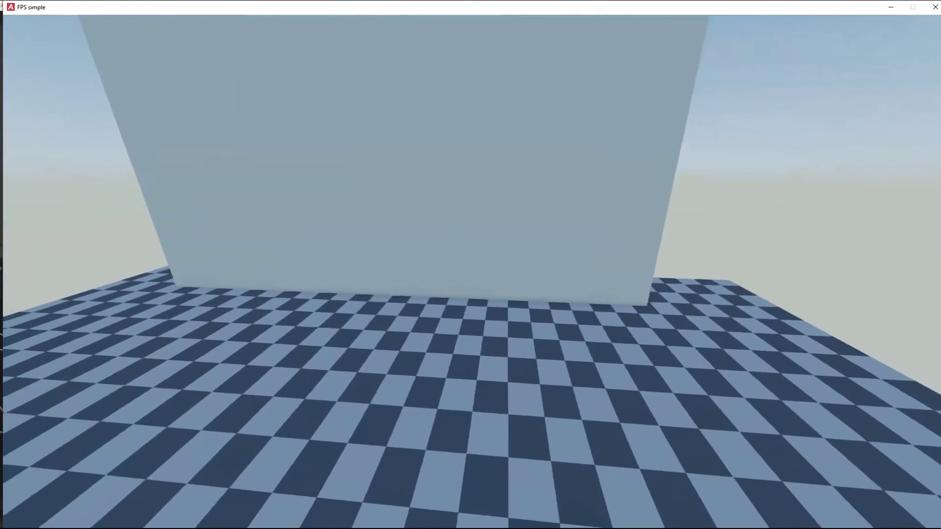
key(a)
key(d)
key(s)
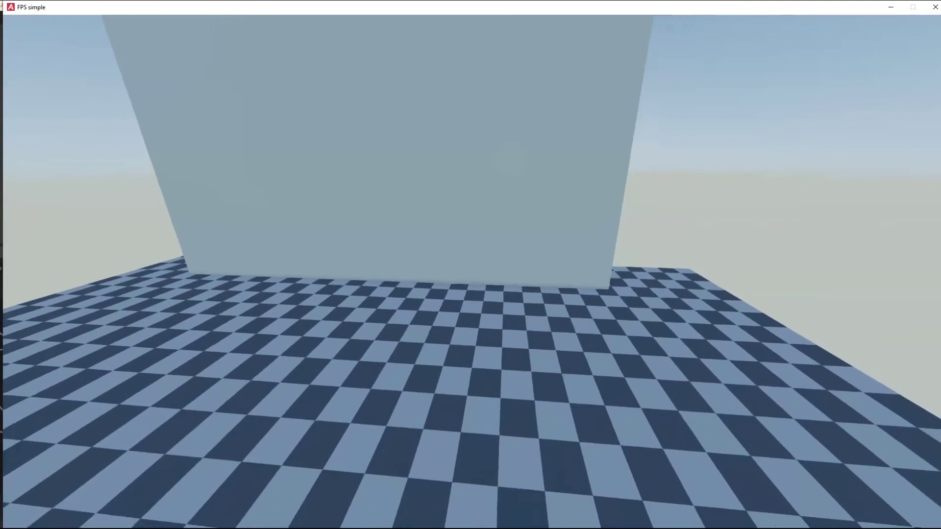
key(s)
key(w)
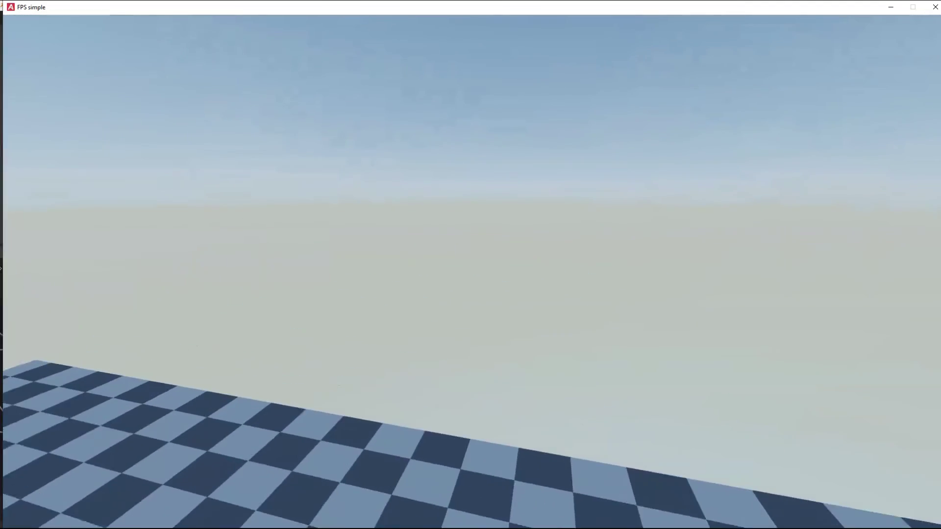
key(w)
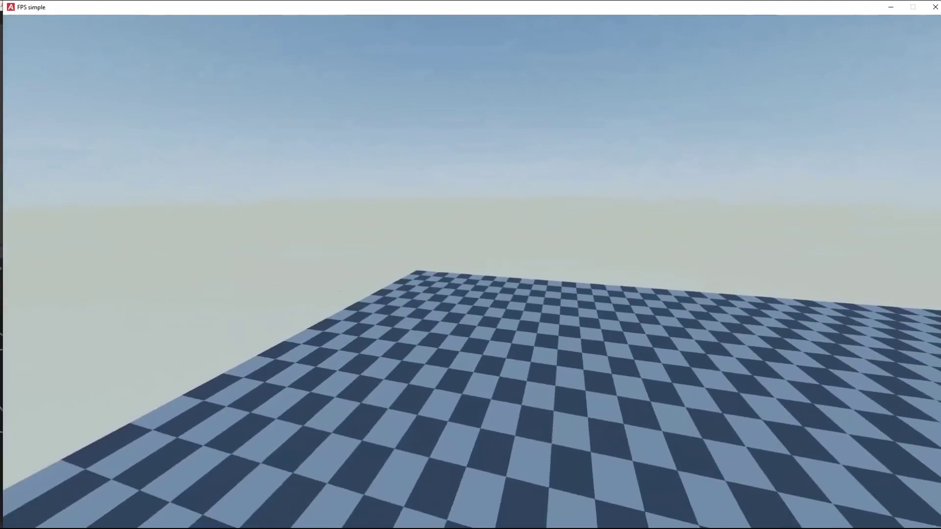
key(w)
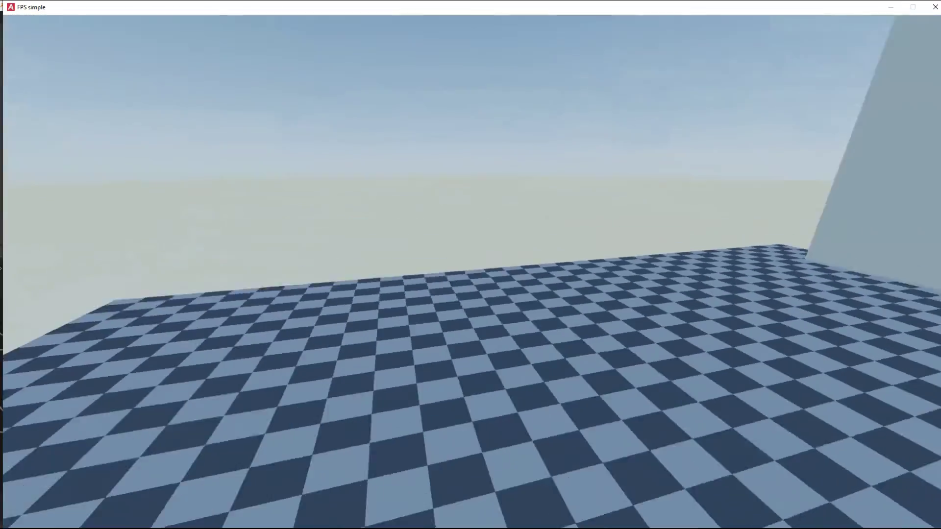
key(w)
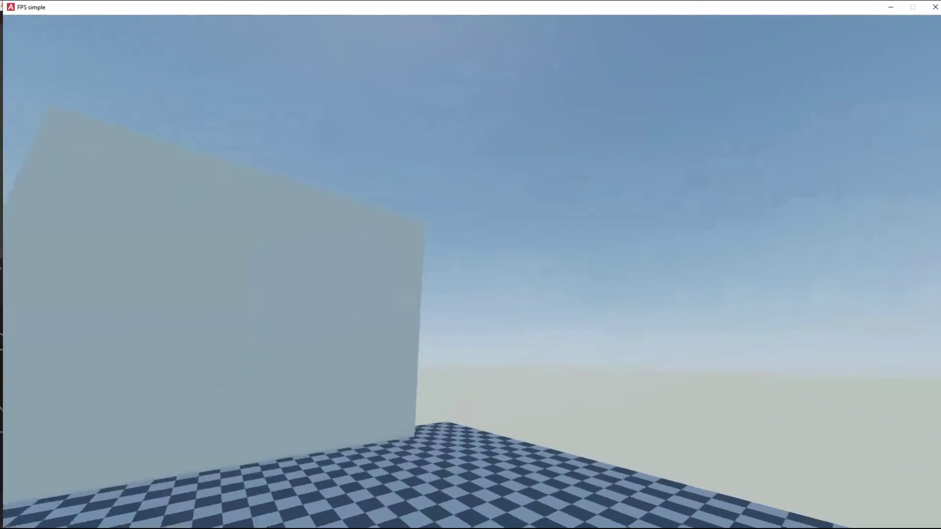
key(w)
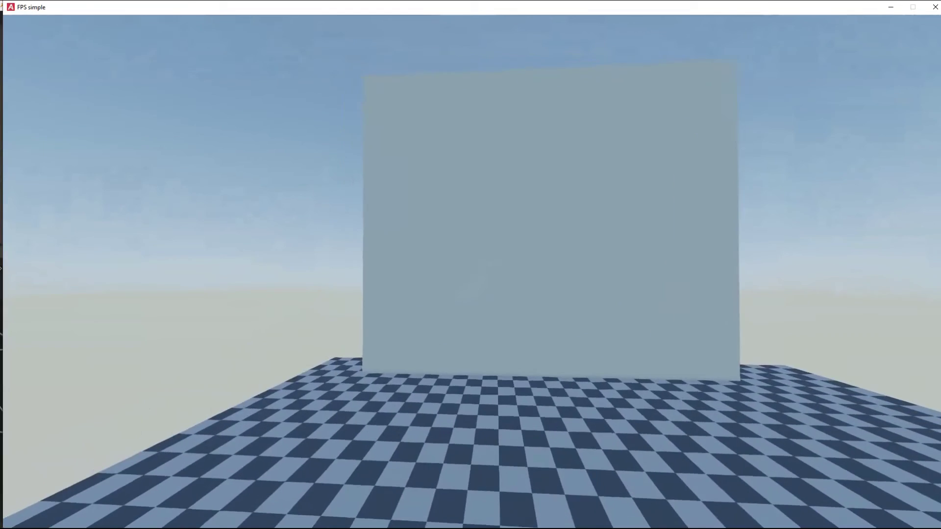
Add a long box-shaped cube on the checkered floor between the character and the tall wall
middle_drag(411, 363, 394, 375)
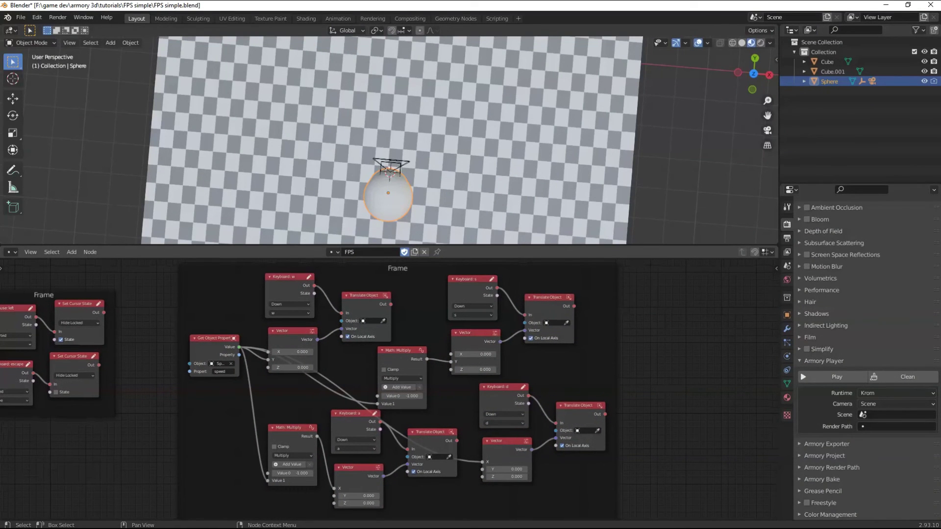
click(213, 346)
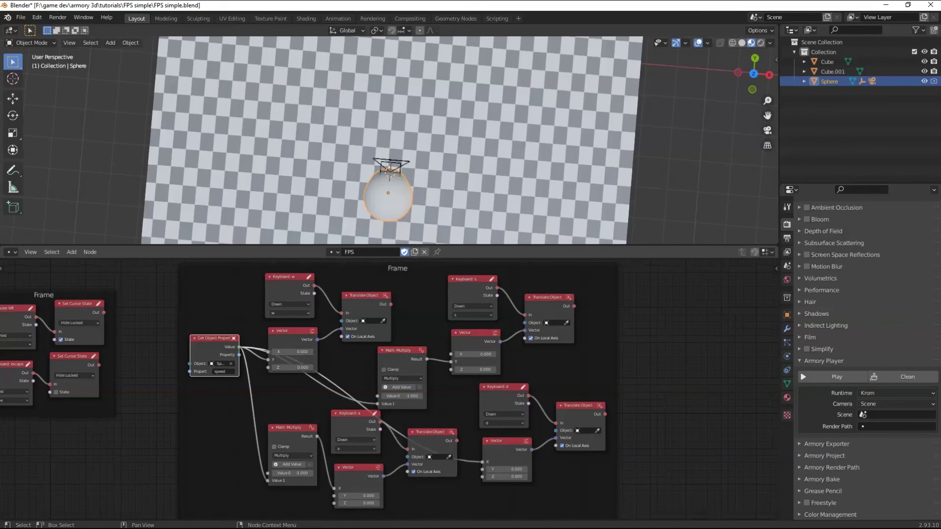
scroll(431, 191, down, 4)
middle_drag(431, 191, 324, 108)
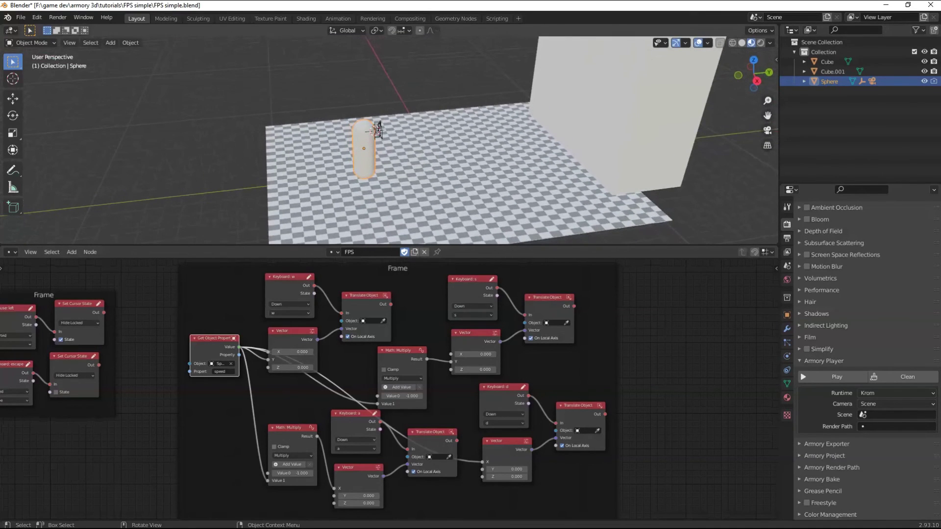
click(12, 207)
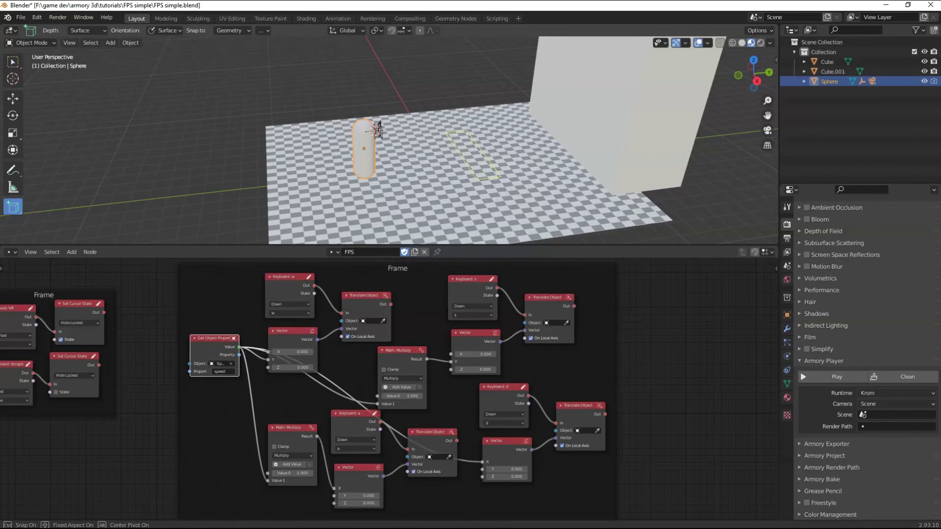
click(456, 90)
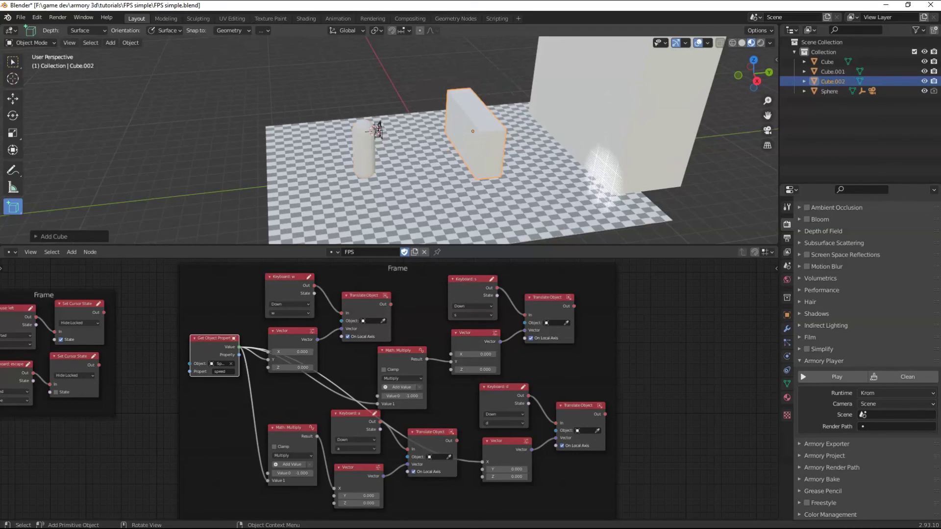
Examine the new box's object properties, and return to the selection tool to pick the character capsule
click(787, 315)
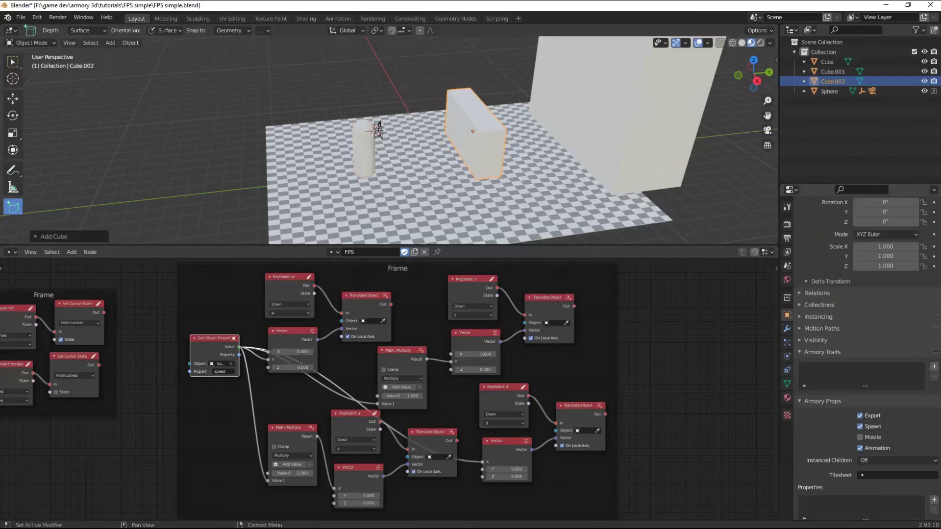
scroll(852, 360, down, 4)
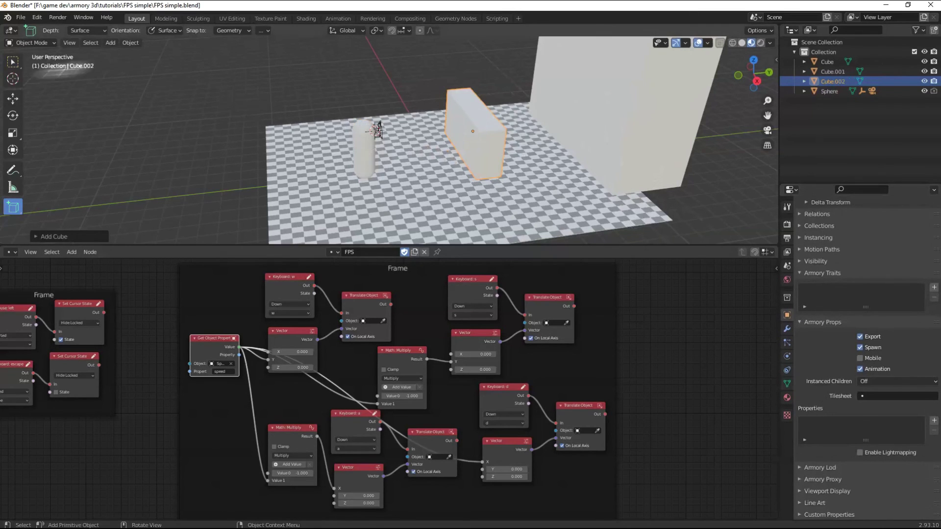
click(13, 61)
click(363, 151)
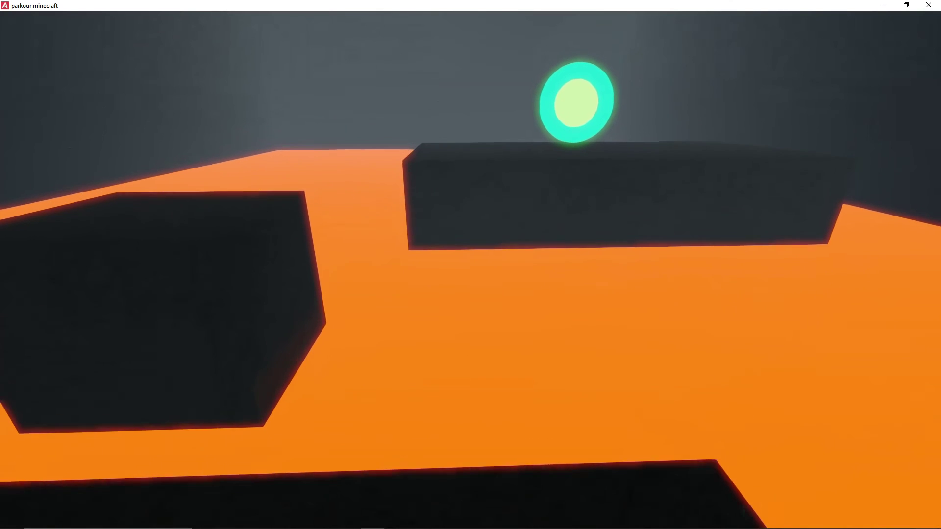
Try walking and jumping across the platforms in the parkour minecraft game
key(w)
key(space)
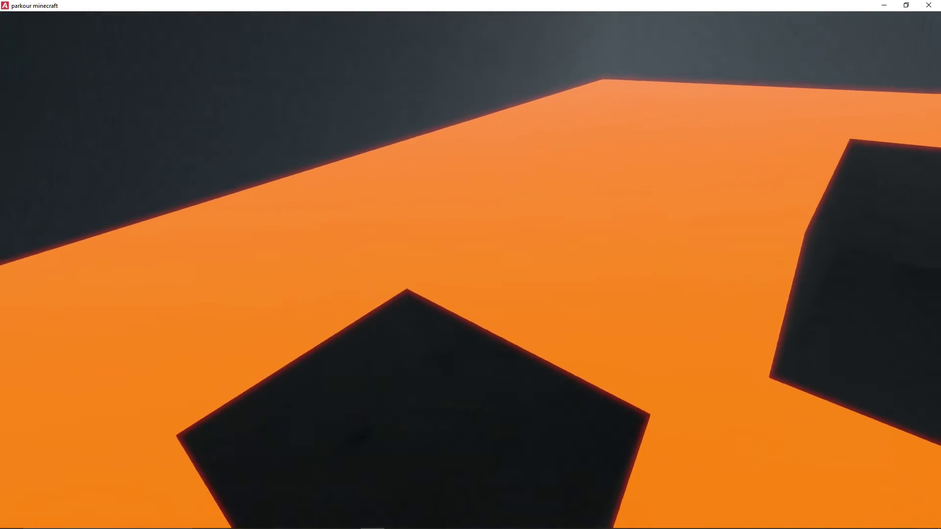
key(w)
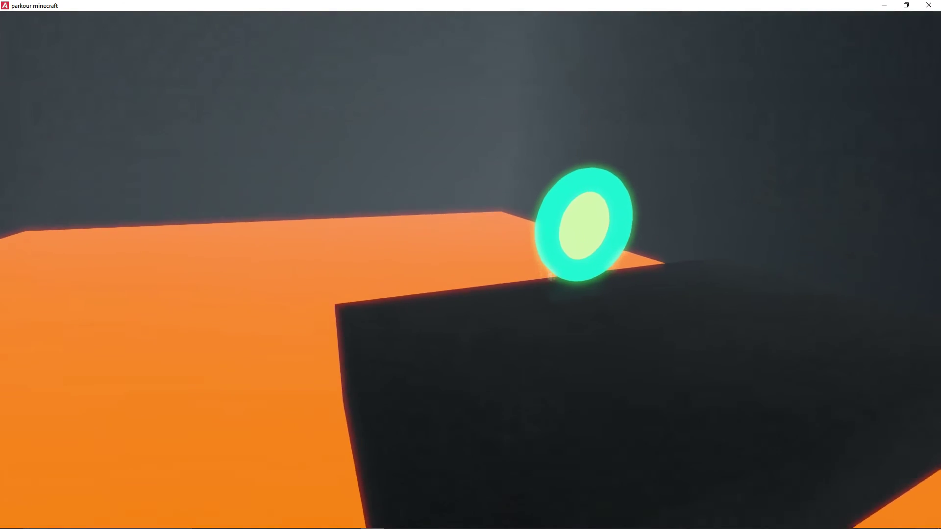